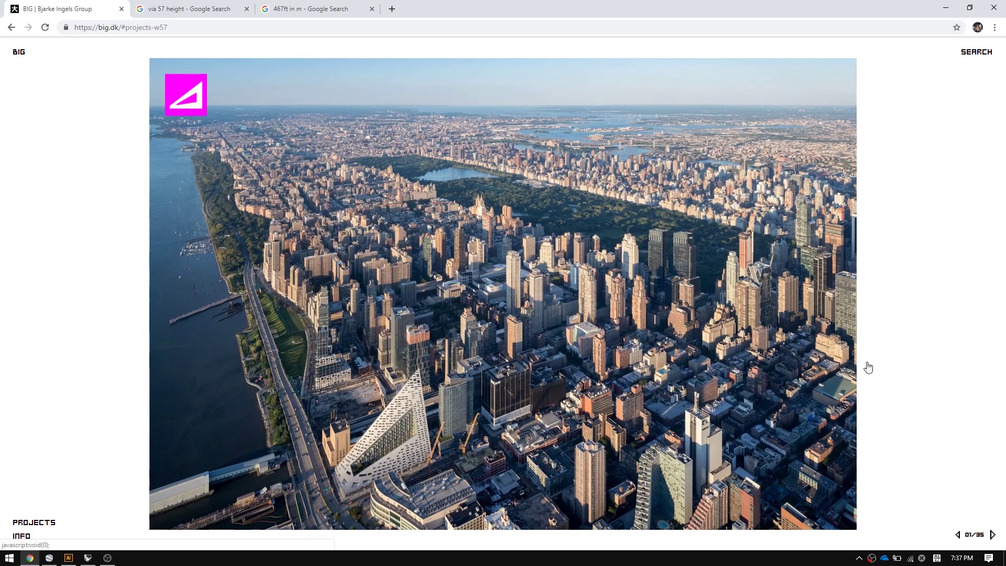
- Advance through the W57 slideshow past the aerial and skyline photos to the massing diagrams
click(817, 348)
click(813, 362)
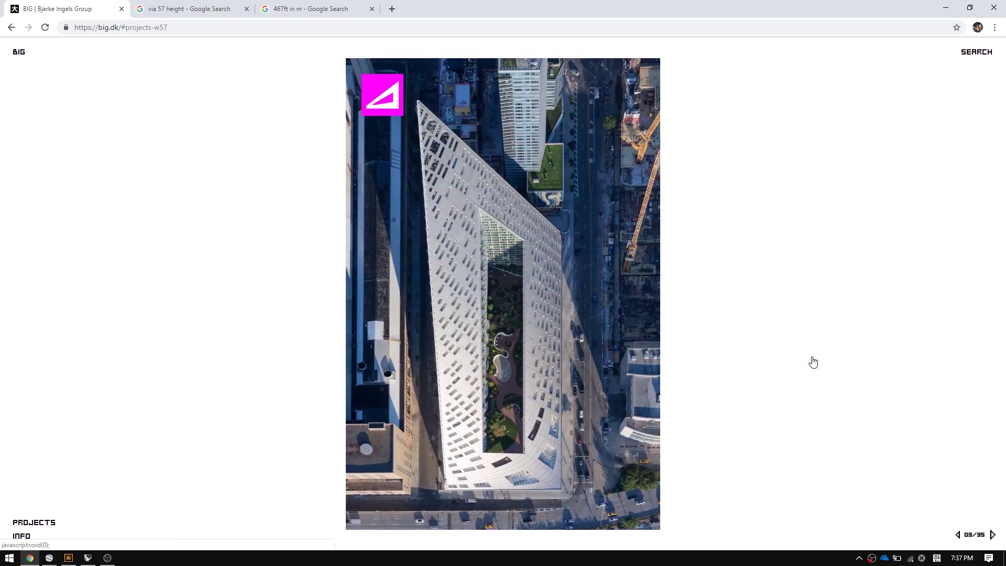
click(813, 362)
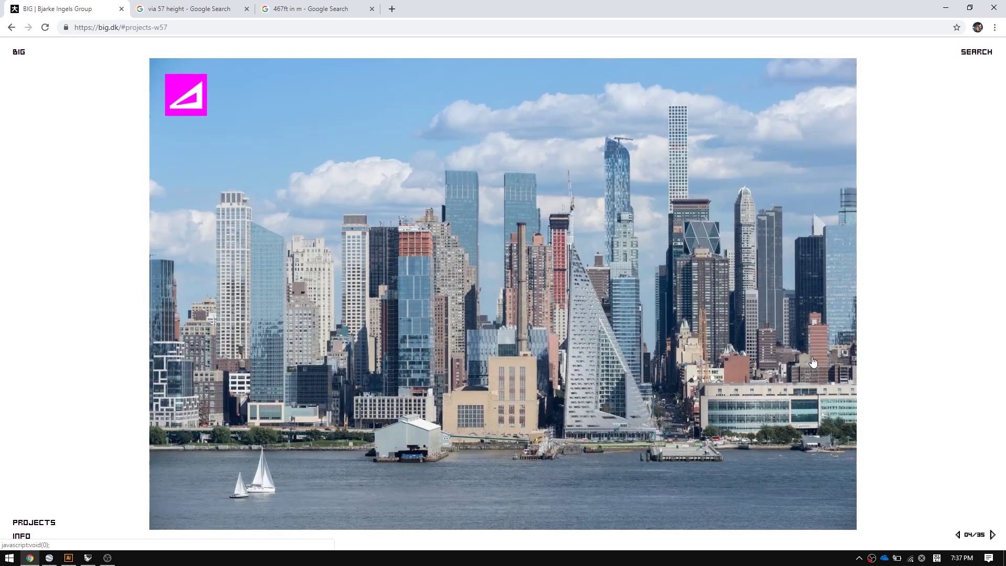
click(813, 361)
click(813, 362)
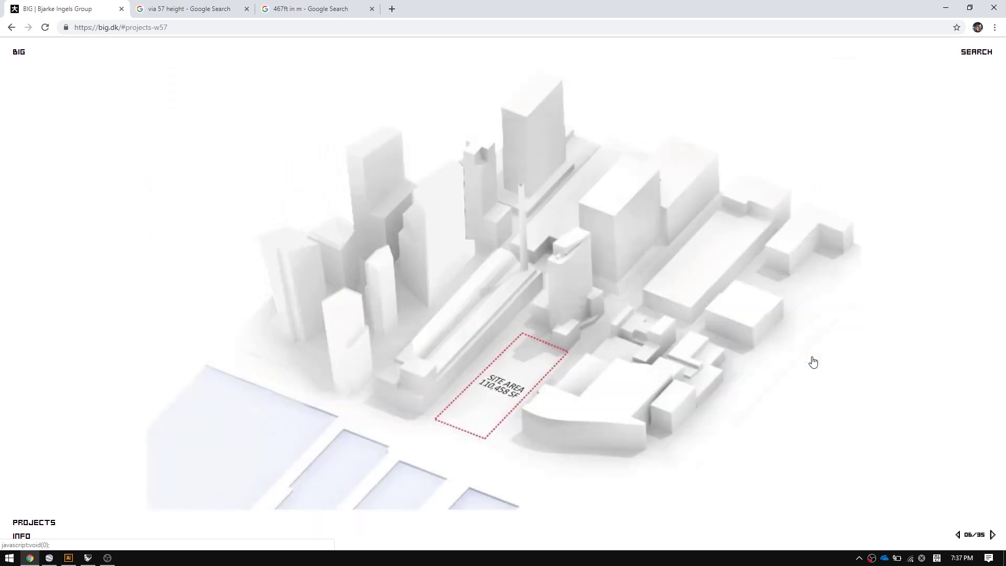
click(814, 362)
- Continue paging to the outlined block diagram with green courtyard and blue arrow
click(813, 361)
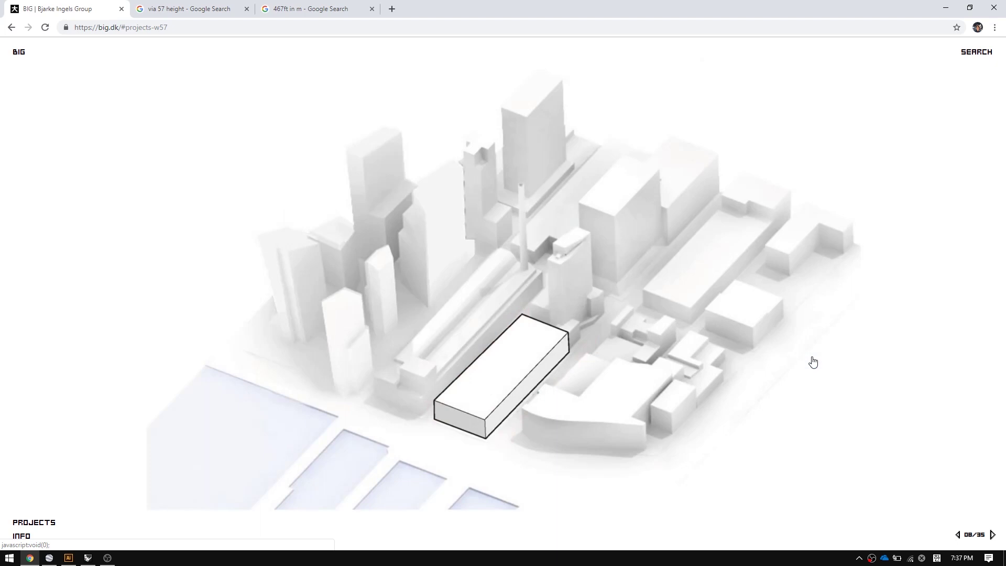
click(813, 361)
click(813, 362)
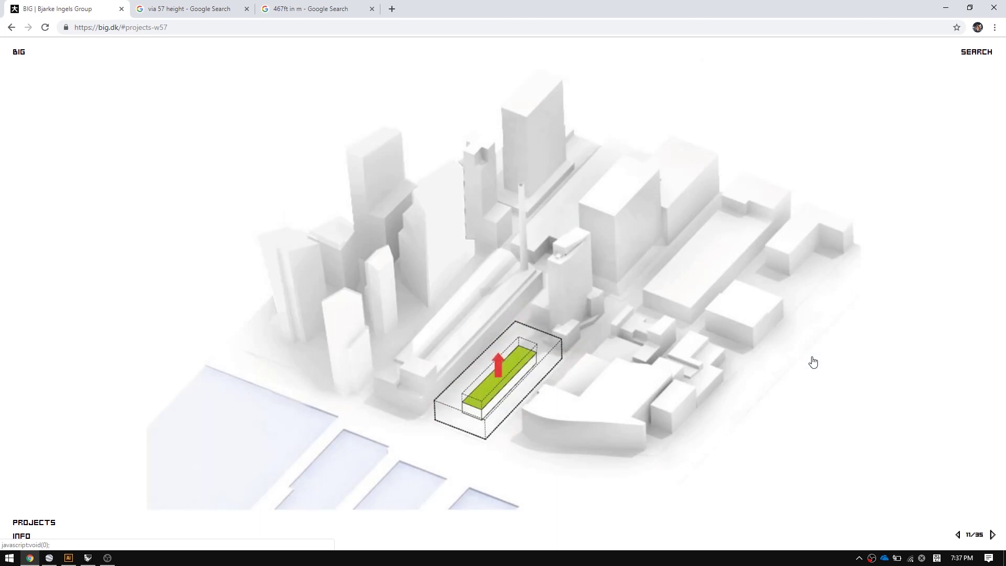
click(813, 361)
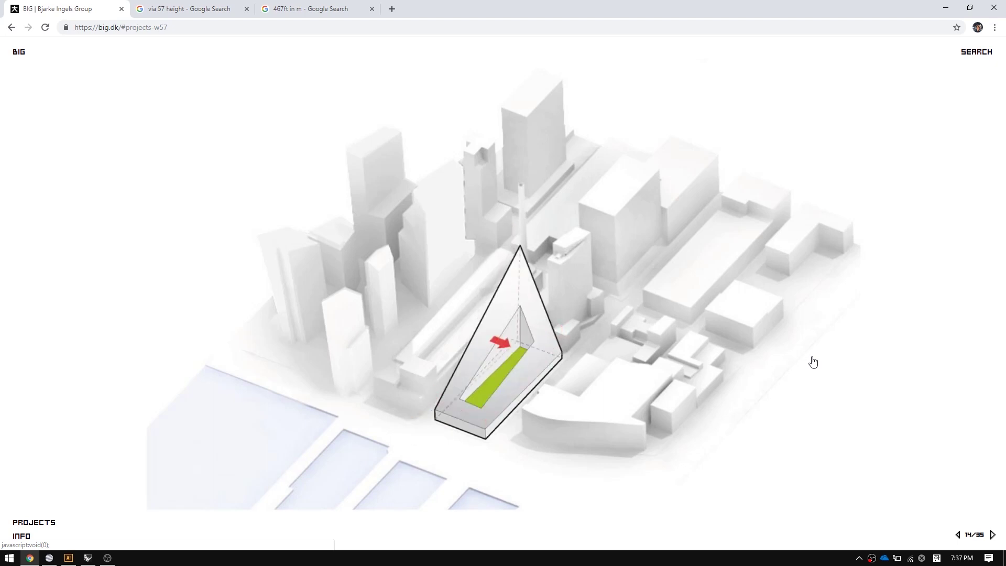
click(813, 362)
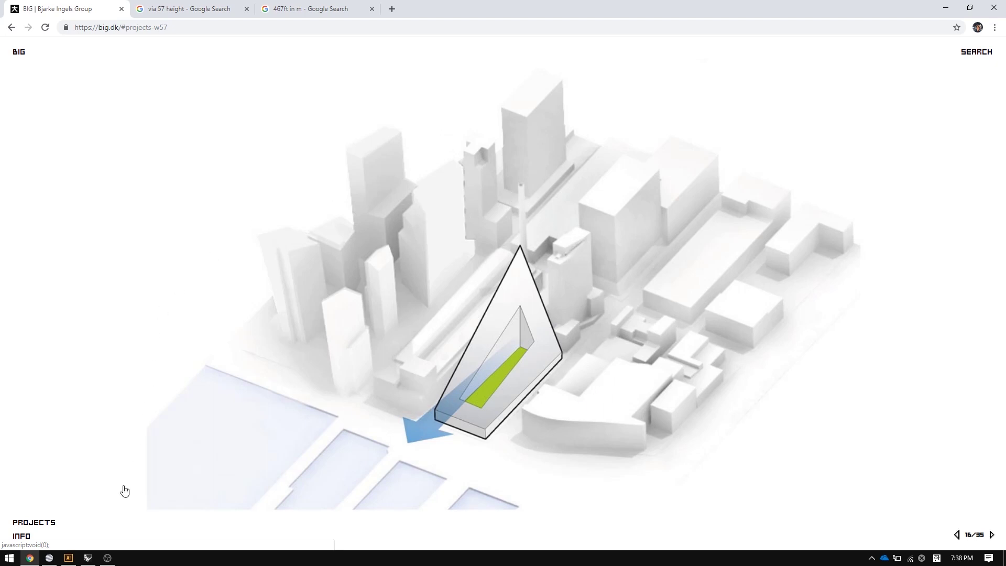
- Bring Rhinoceros forward and maximize the Perspective viewport, orbiting around the origin
mouse_move(87, 559)
click(102, 529)
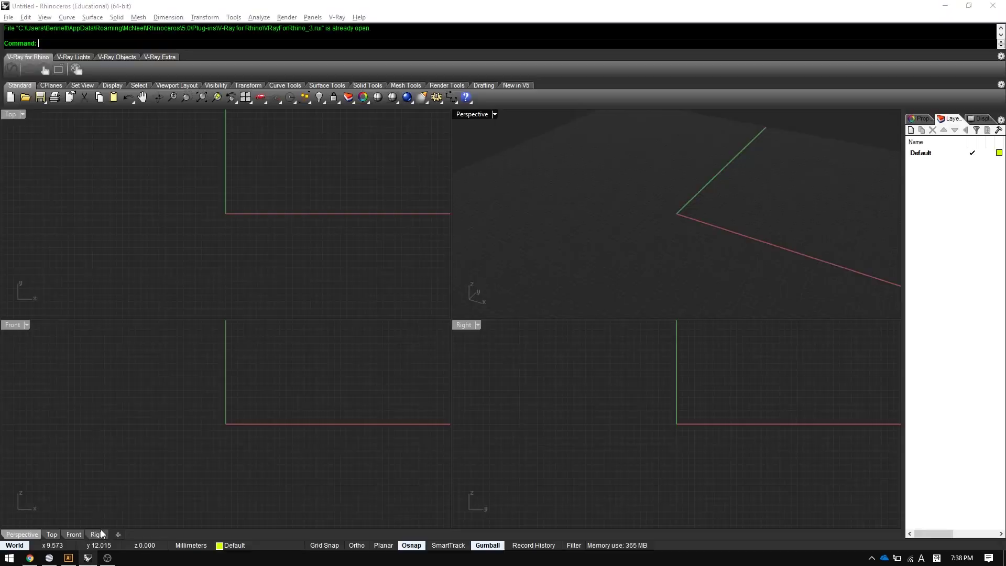
click(582, 203)
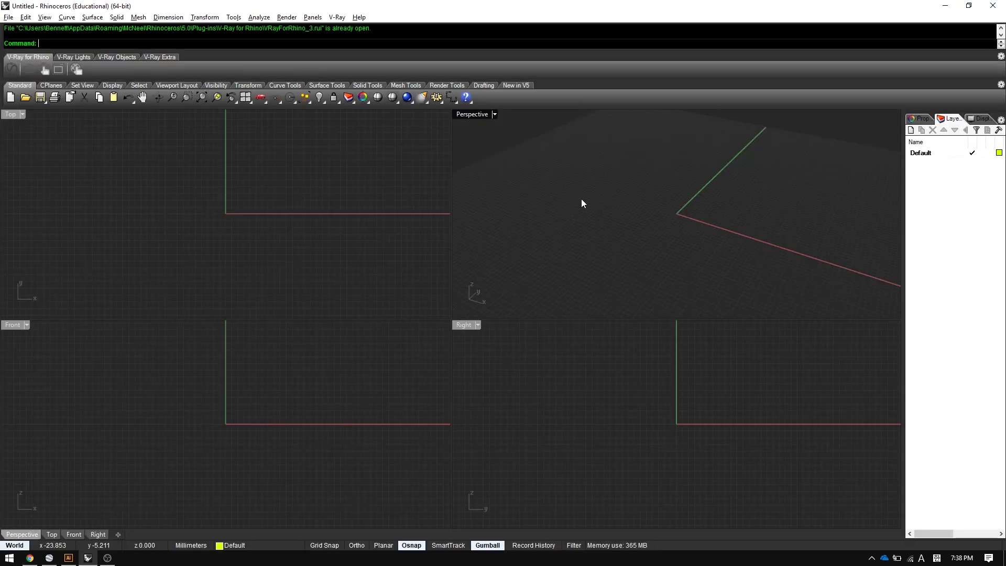
key(ctrl+m)
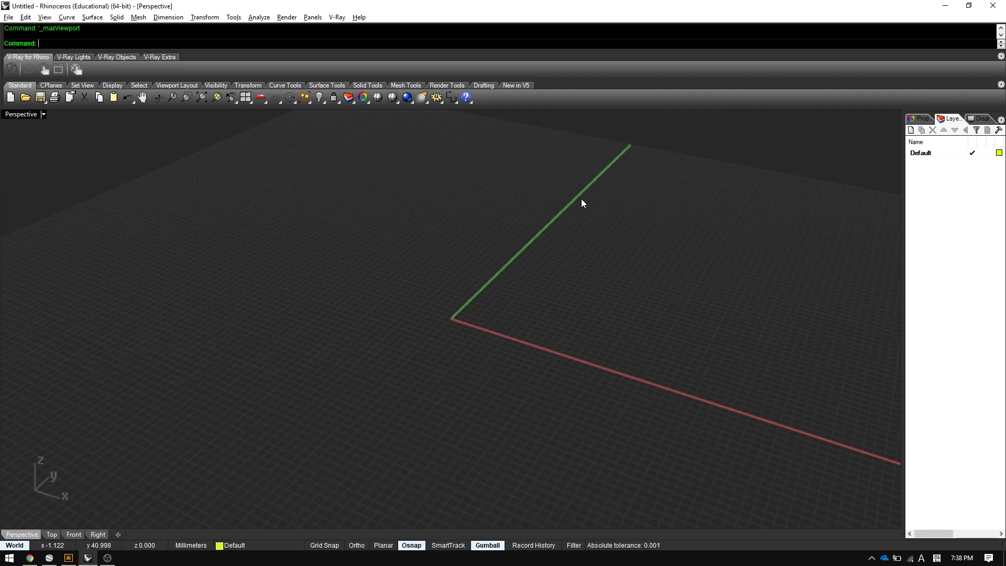
right_drag(581, 203, 557, 281)
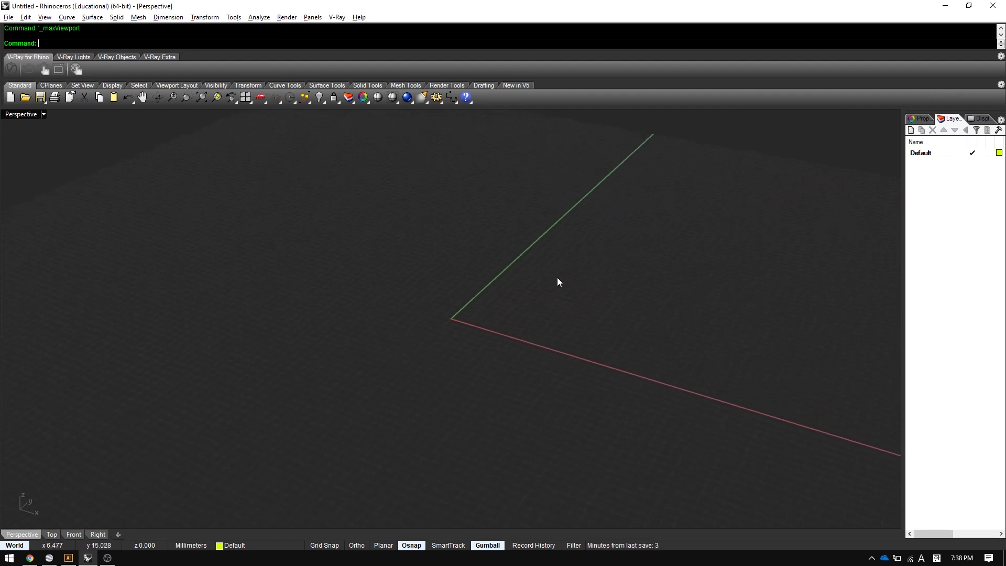
- Switch to Google Earth Pro, reset to a top-down view of VIA 57 West and start the Ruler tool
click(48, 558)
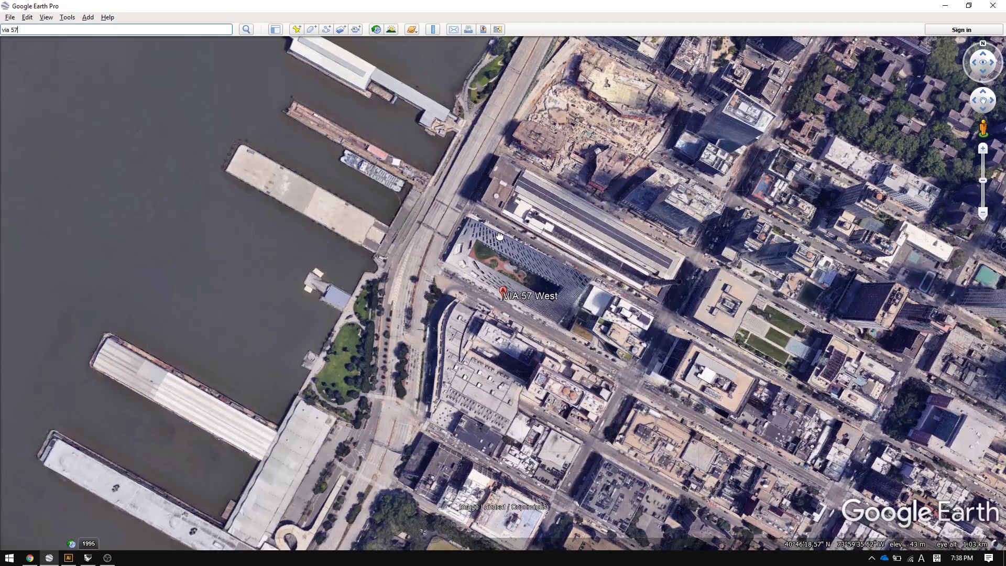
scroll(471, 306, up, 2)
key(r)
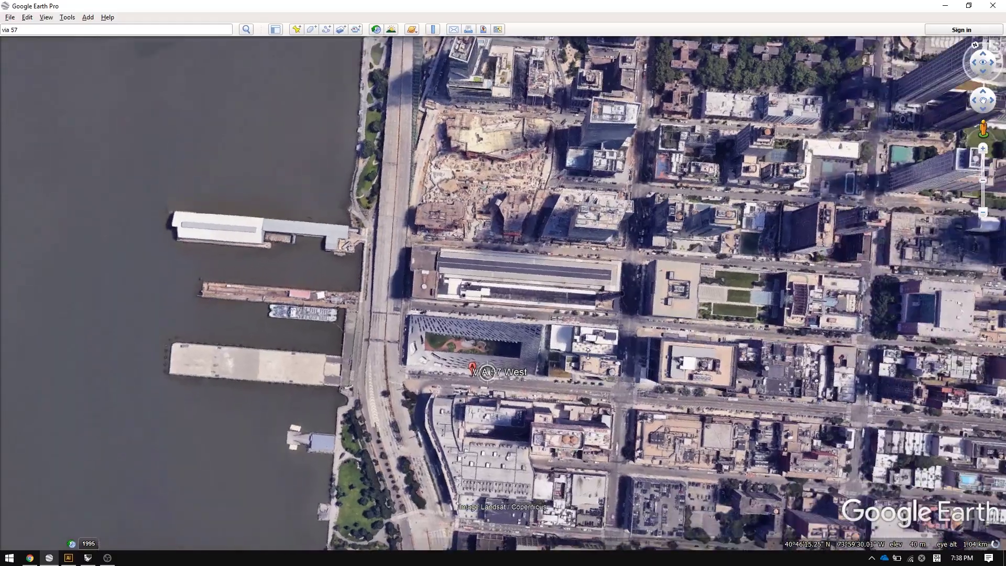
scroll(585, 377, up, 2)
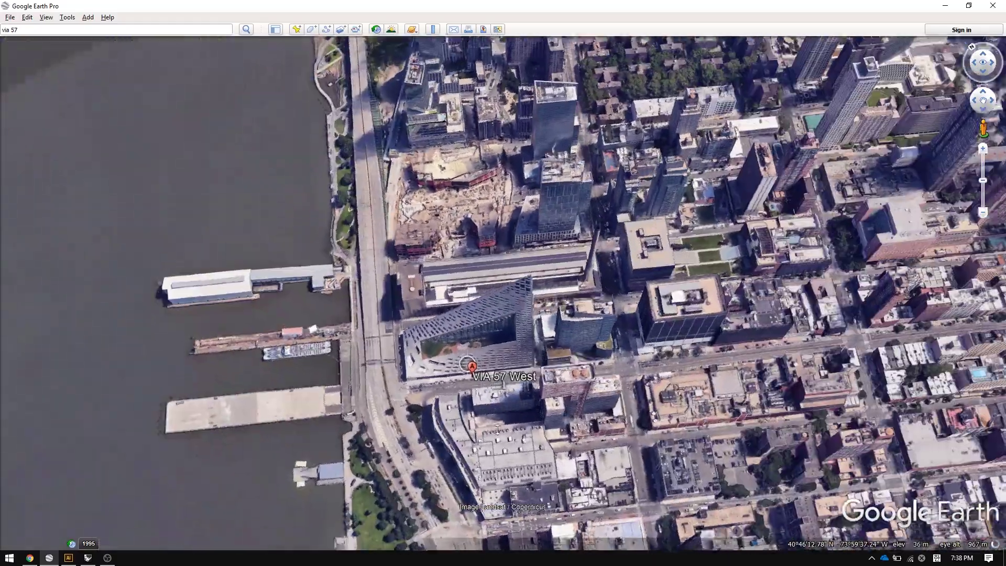
middle_drag(445, 369, 445, 360)
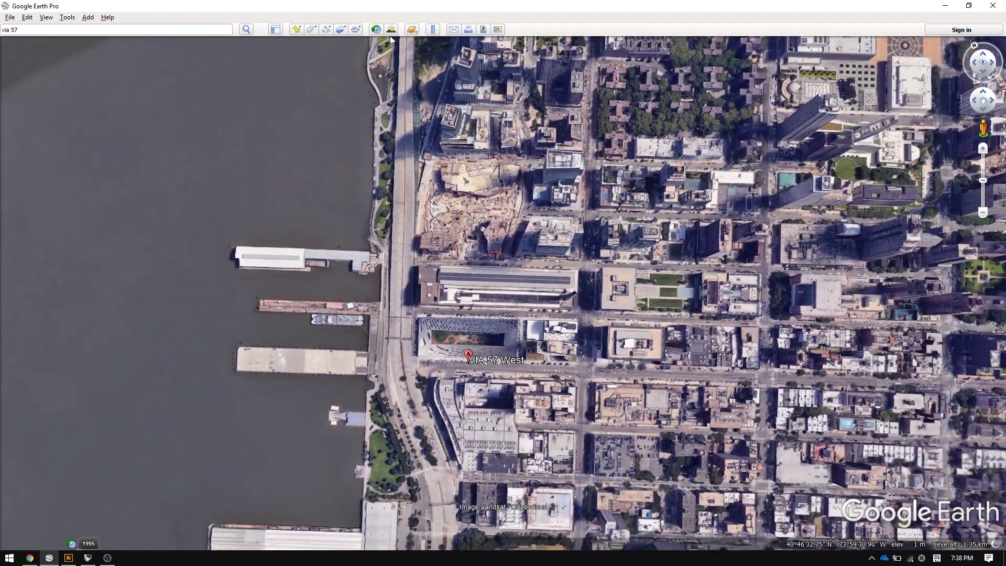
click(433, 29)
scroll(493, 324, up, 3)
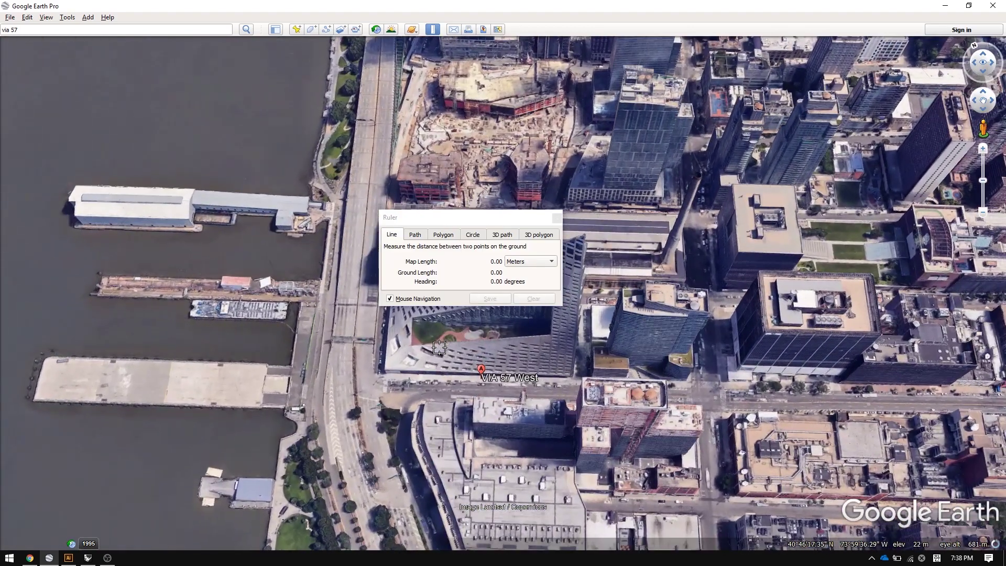
- Measure the south edge at about 152 m and the west edge at about 62 m, then return to Chrome
click(384, 370)
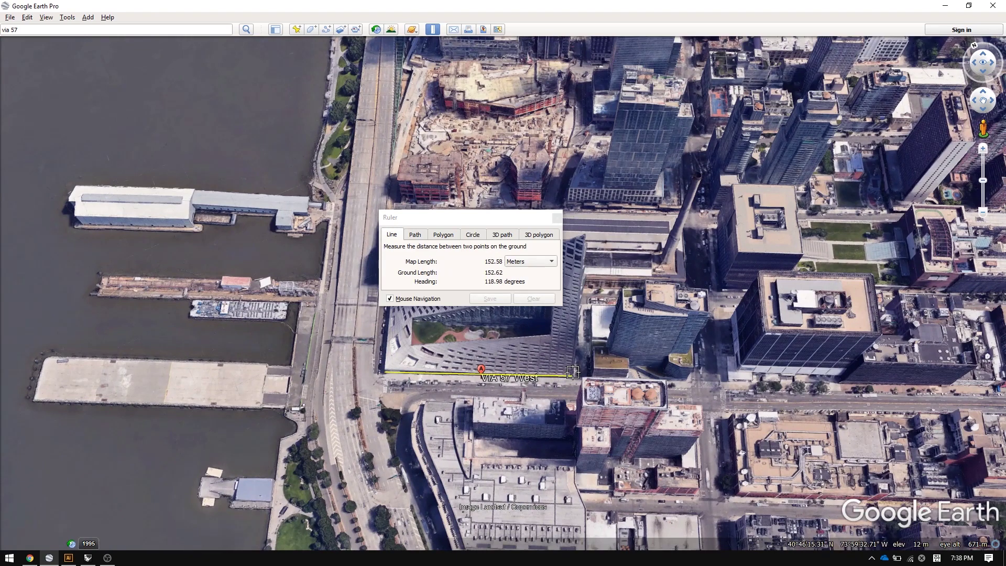
click(572, 376)
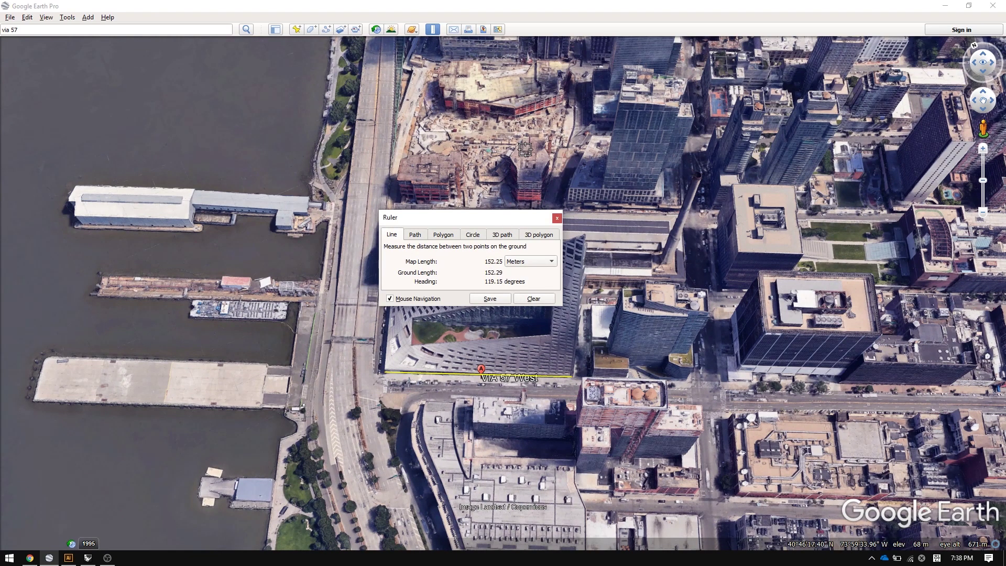
drag(509, 222, 416, 165)
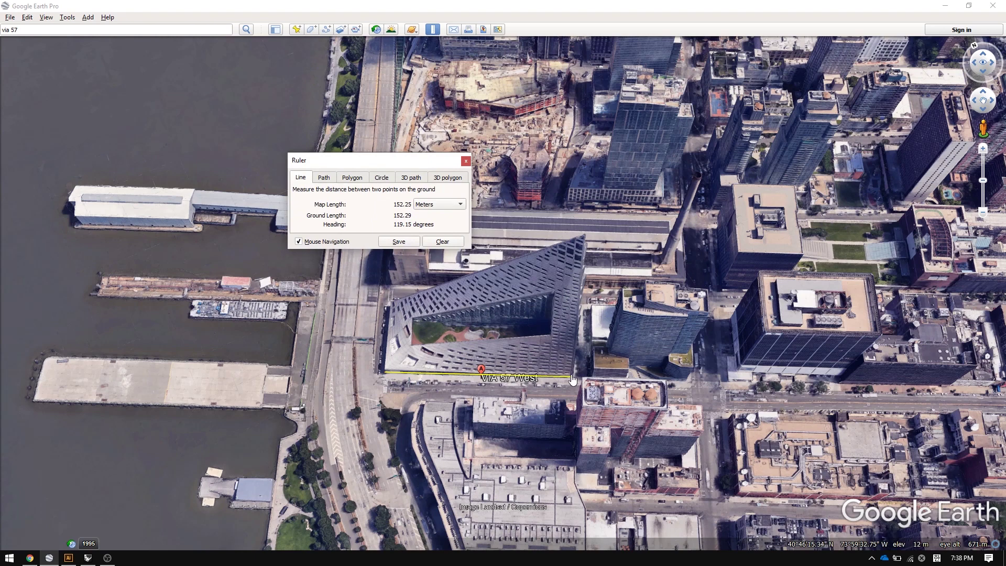
click(385, 370)
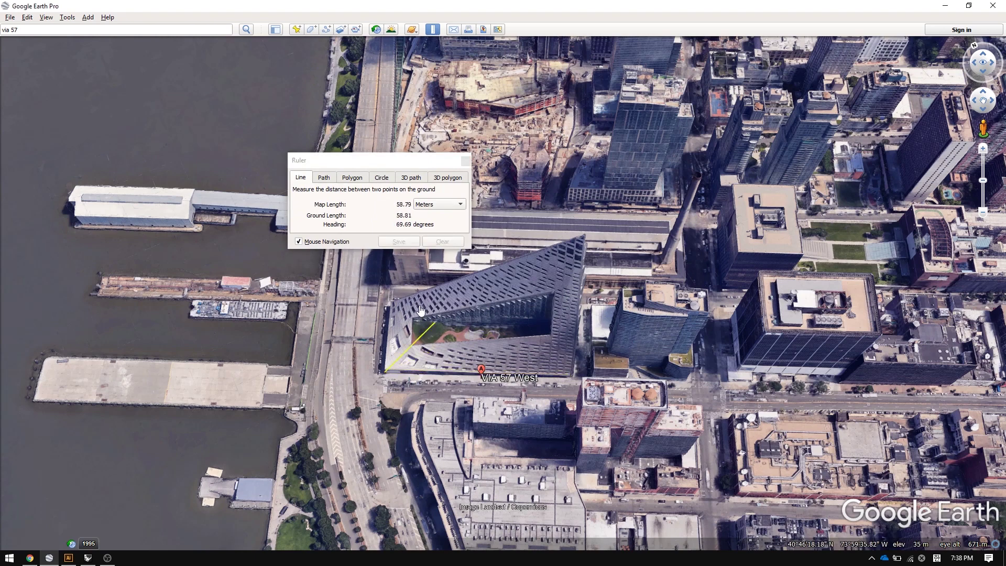
click(390, 308)
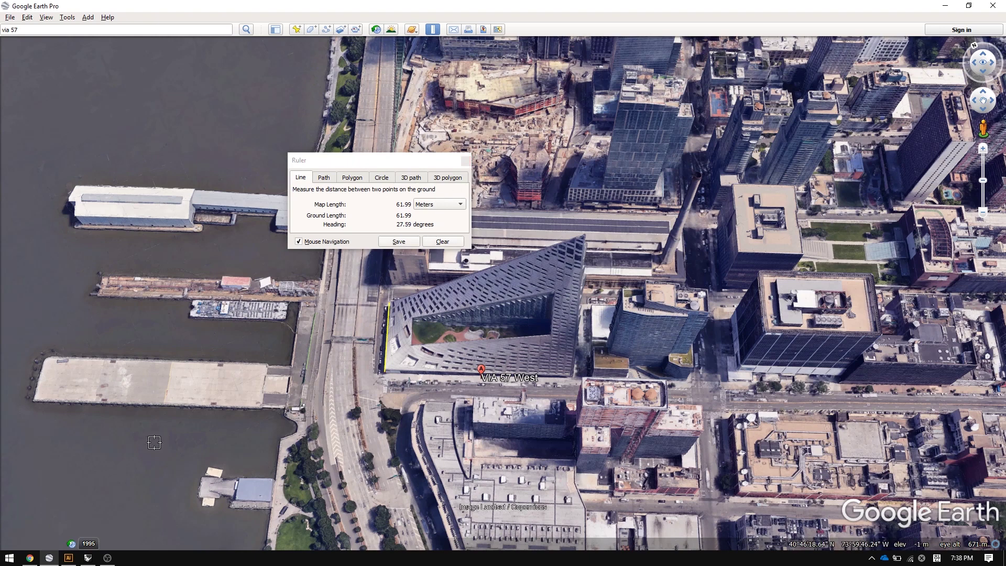
click(30, 558)
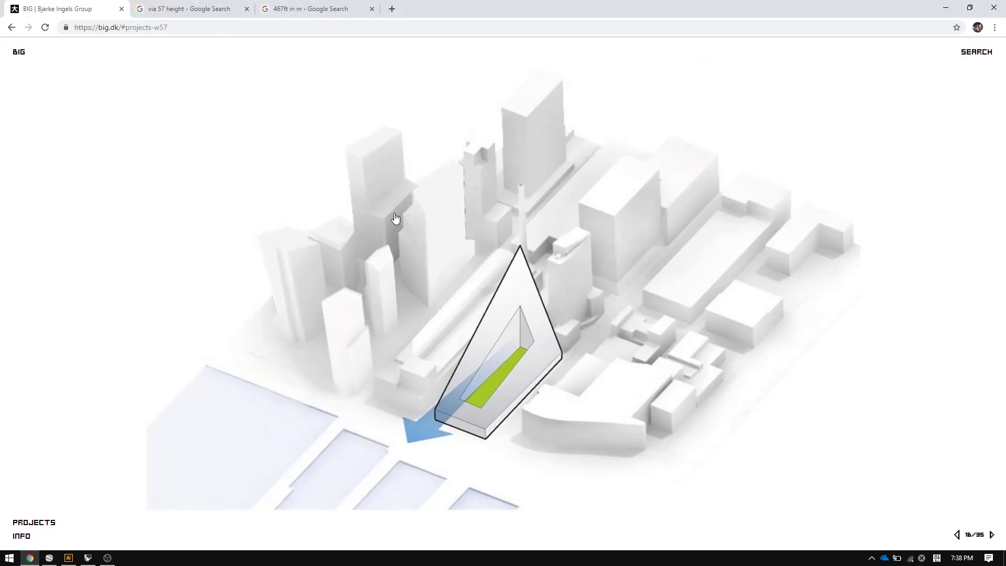
- Read the 467 ft height figure from the 'via 57 height' search results
click(180, 8)
drag(176, 58, 77, 63)
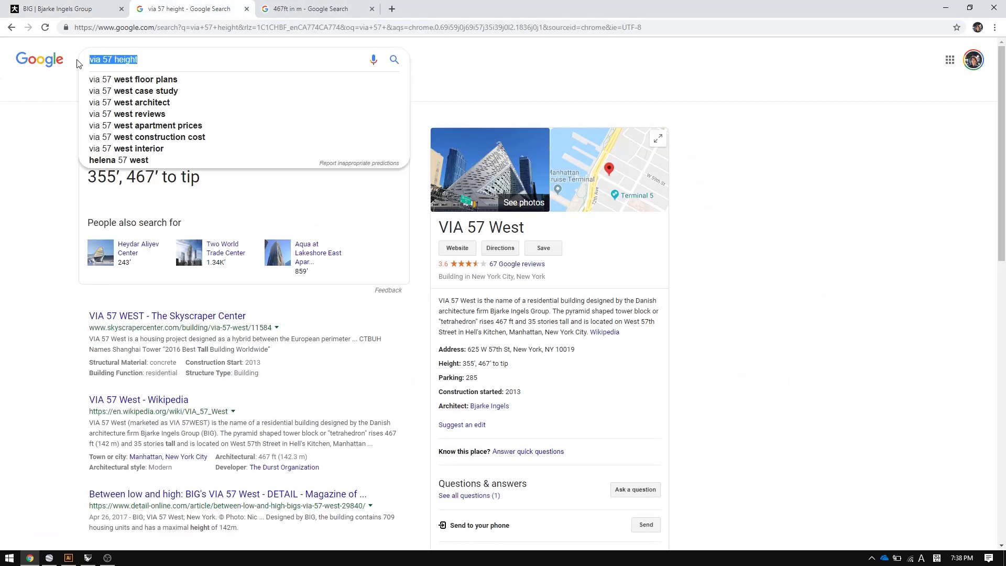
click(28, 148)
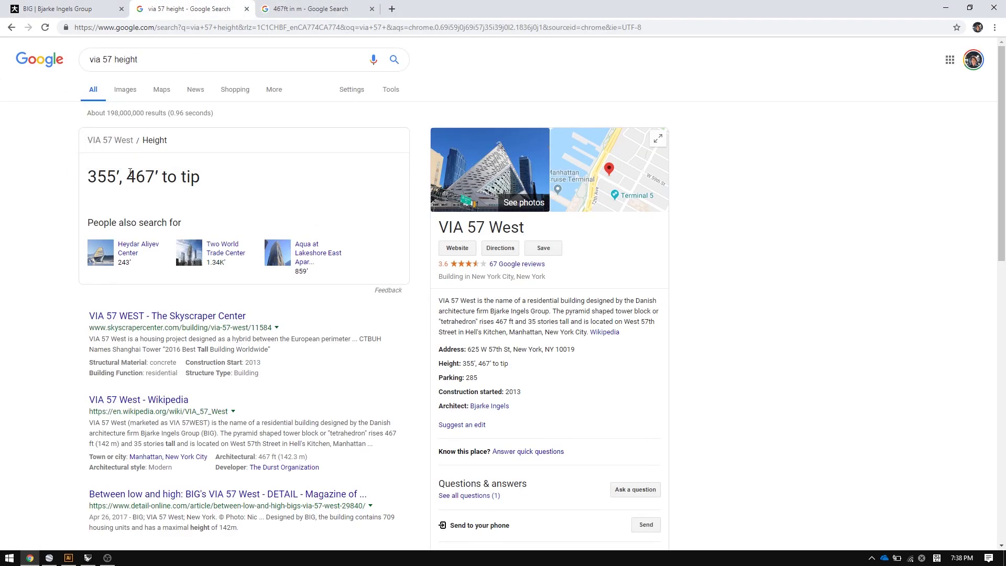
drag(129, 171, 157, 178)
click(185, 182)
- Read the 142.342 m conversion on the '467ft in m' tab and minimize the browser
click(292, 6)
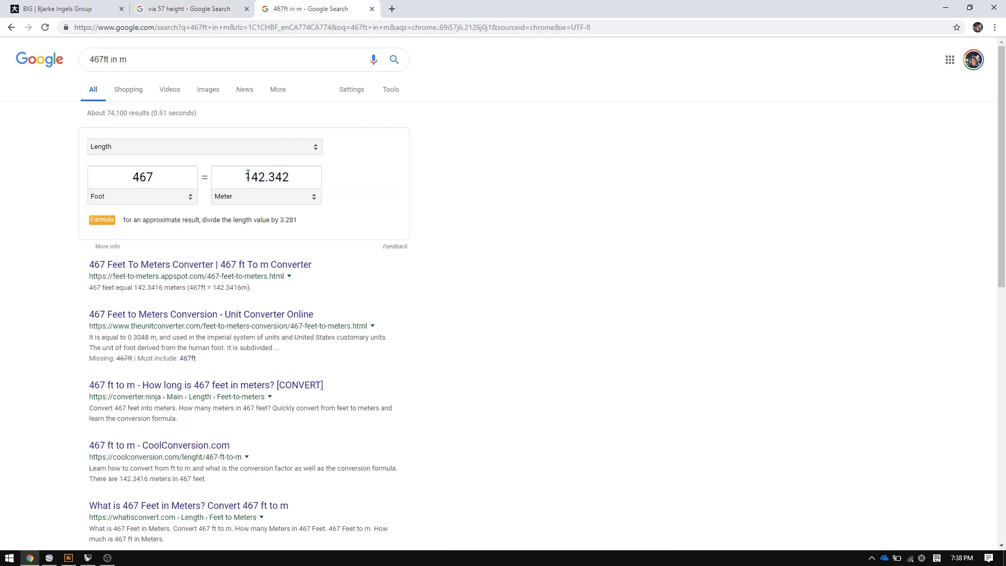
mouse_move(243, 177)
mouse_down()
mouse_move(290, 175)
mouse_move(413, 201)
mouse_up()
click(425, 200)
click(942, 7)
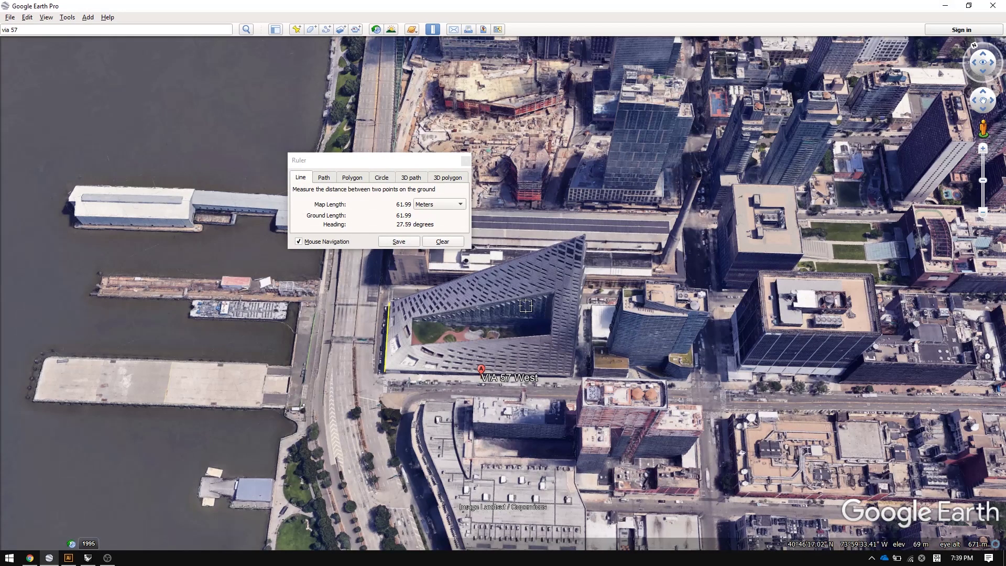
- In Rhino, make a box at origin 0 with length 150, width 60, height 10, and zoom to extents
key(alt+Tab)
click(589, 296)
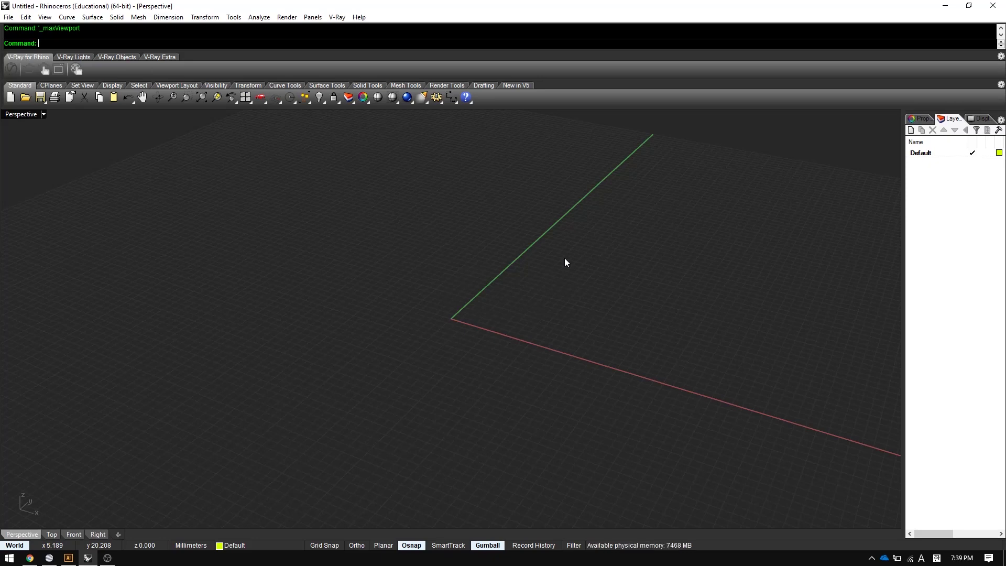
text(box)
key(Return)
text(0)
key(Return)
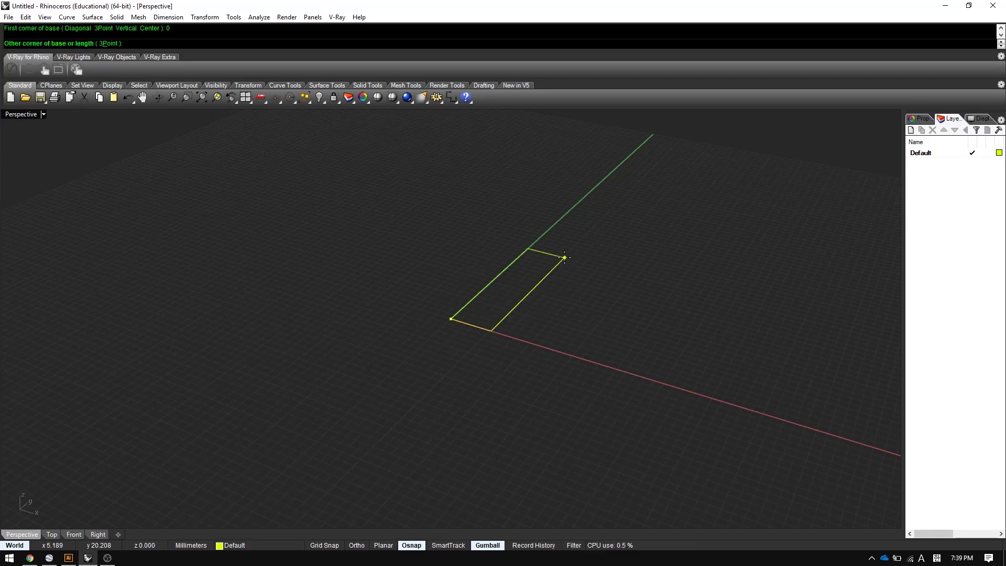
text(150)
key(Return)
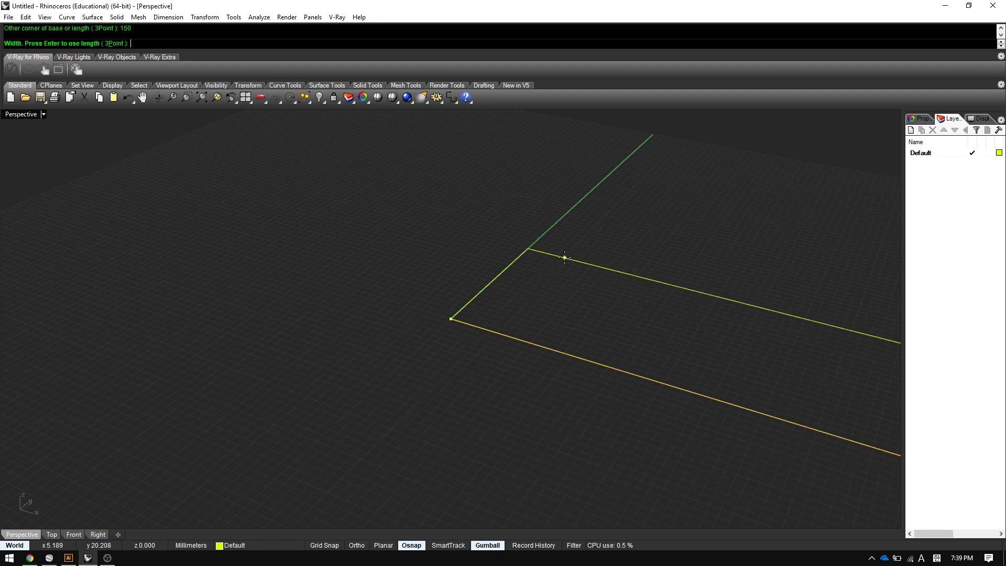
text(60)
key(Return)
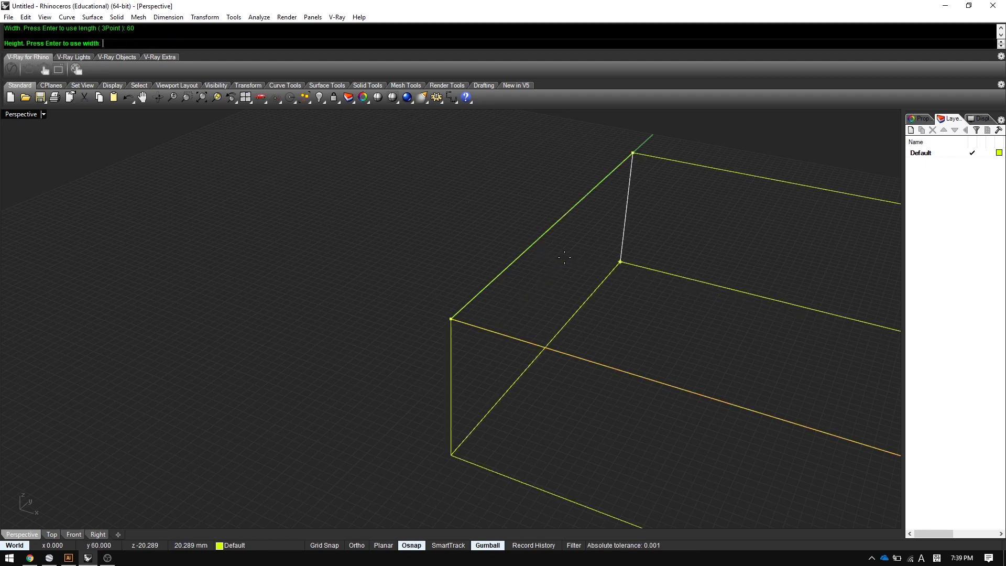
click(565, 258)
text(10)
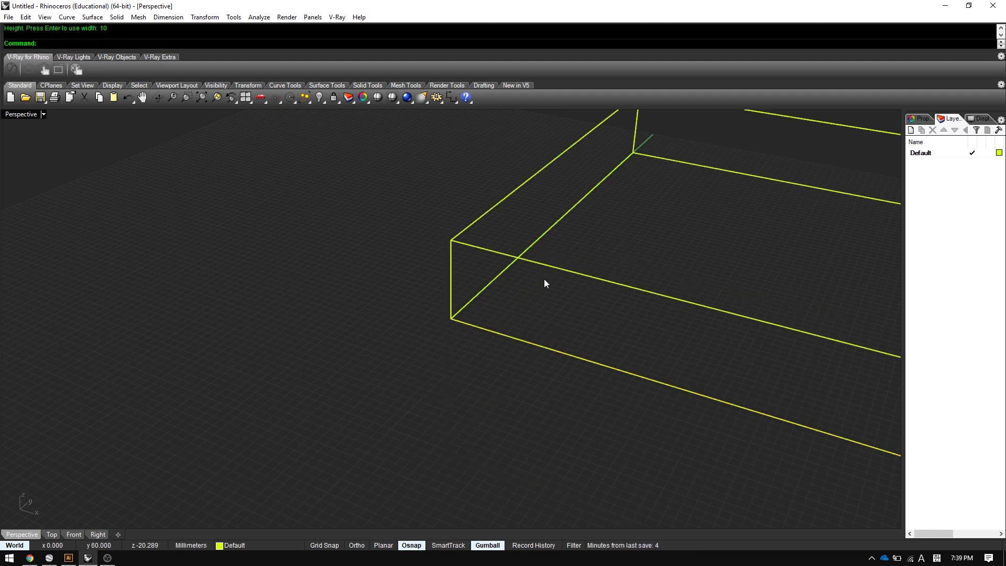
key(ctrl+shift+e)
scroll(578, 372, down, 3)
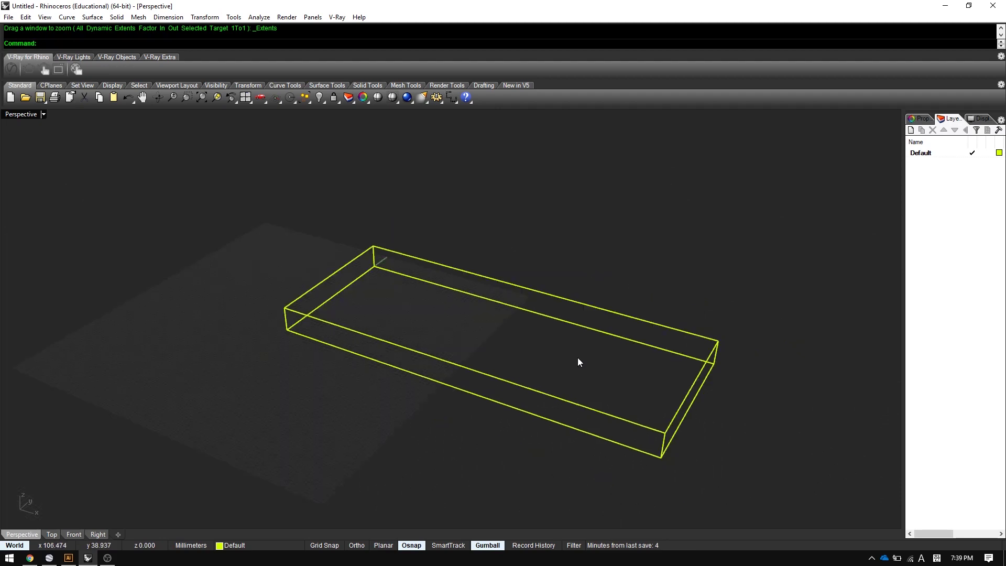
scroll(578, 358, down, 3)
- In Shaded display, turn on solid points and raise the far top corner by 130 into a wedge
click(656, 350)
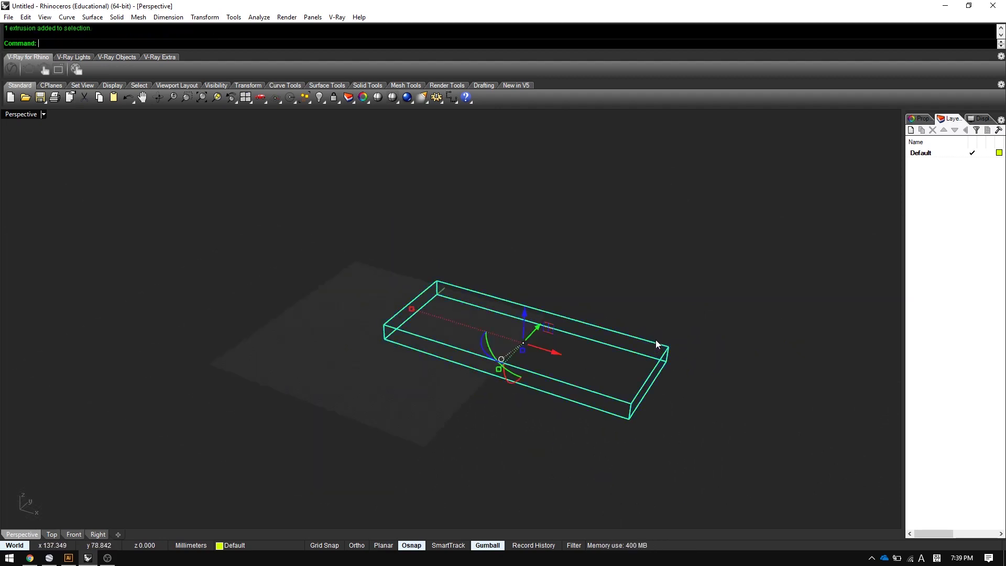
key(ctrl+alt+s)
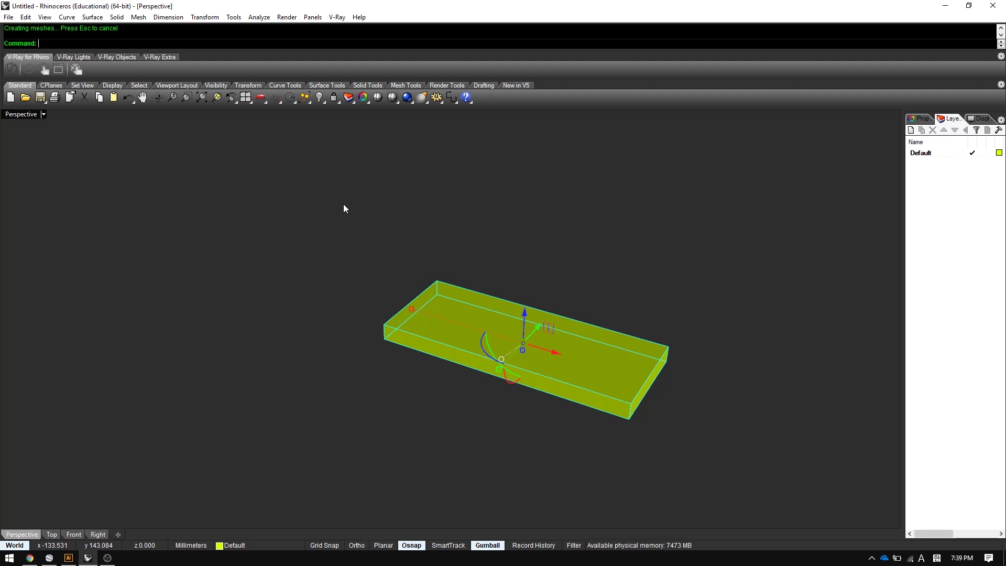
text(SolidPtOn)
key(Return)
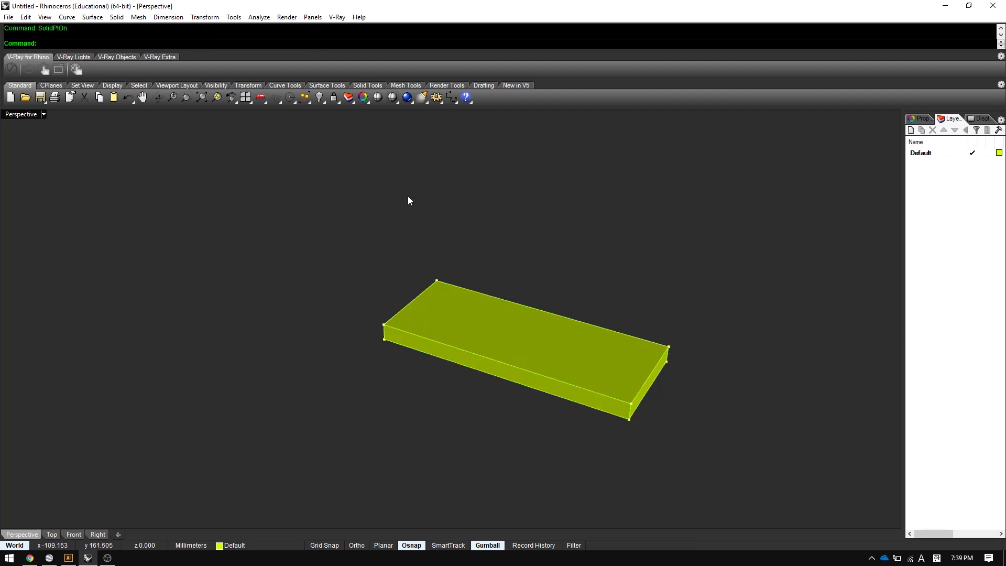
click(669, 345)
text(130)
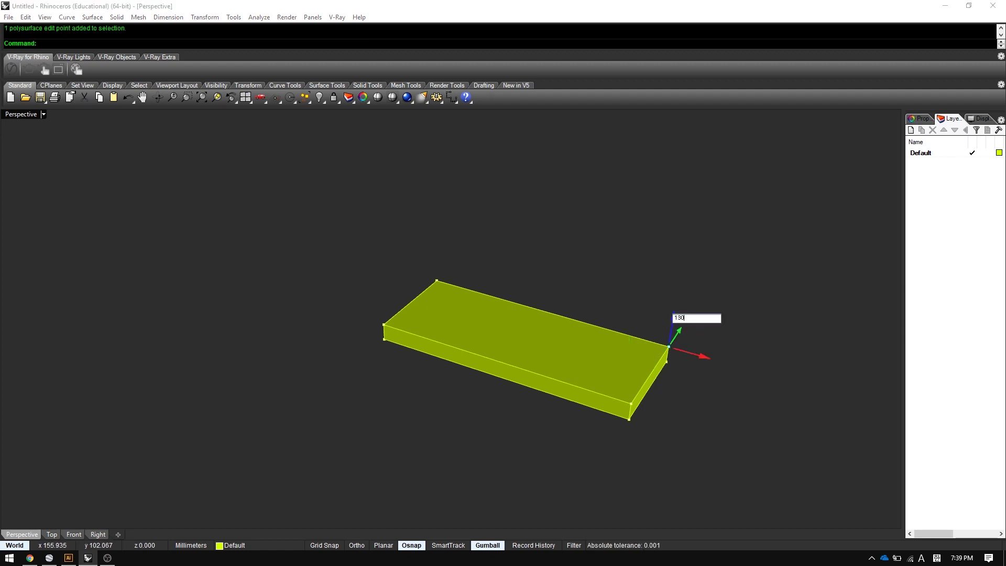
key(Return)
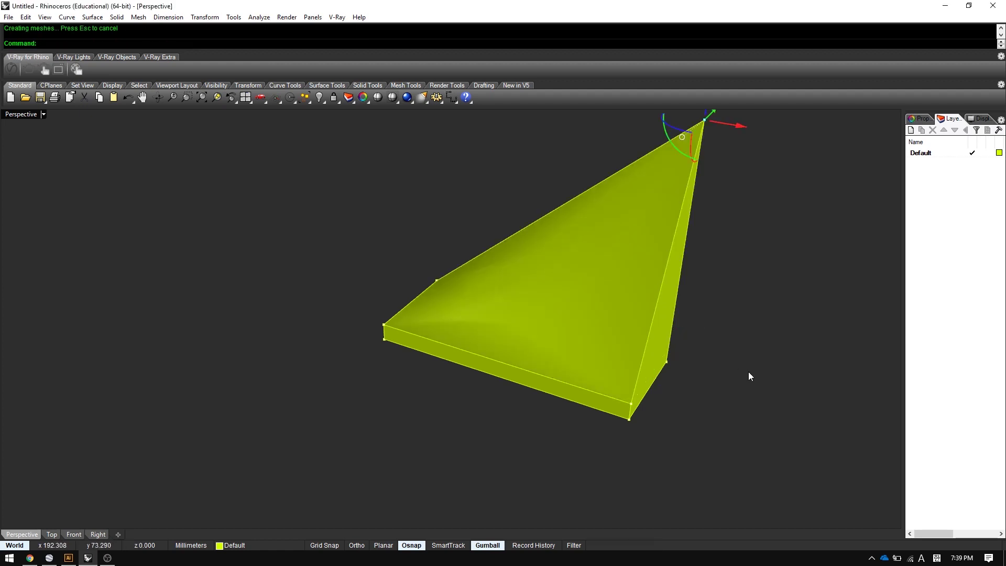
key(Escape)
- Measure the distance from the bottom vertex to the peak, reading 140
mouse_move(533, 296)
right_down()
mouse_move(528, 352)
mouse_move(365, 428)
right_up()
text(distance)
key(Return)
click(344, 379)
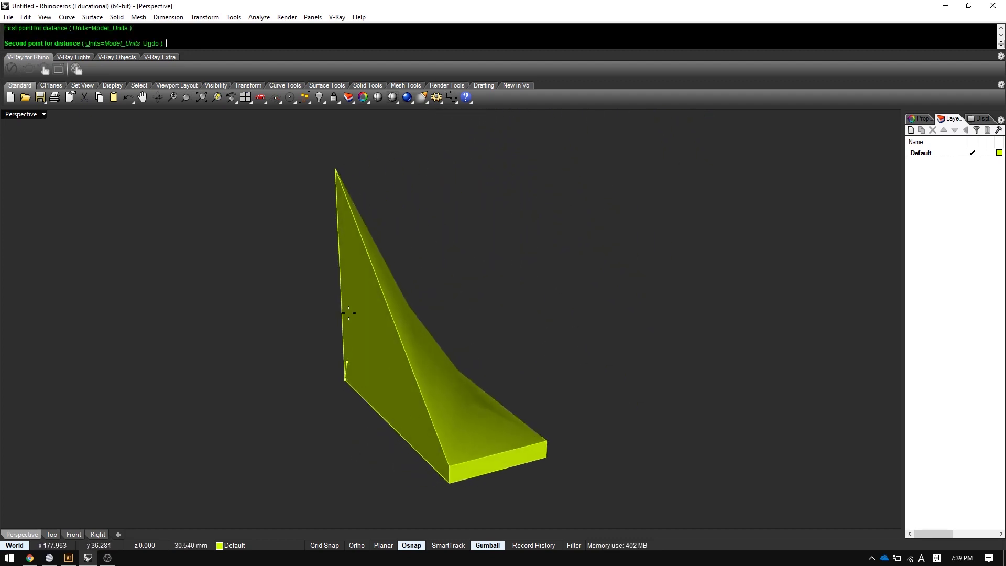
click(335, 170)
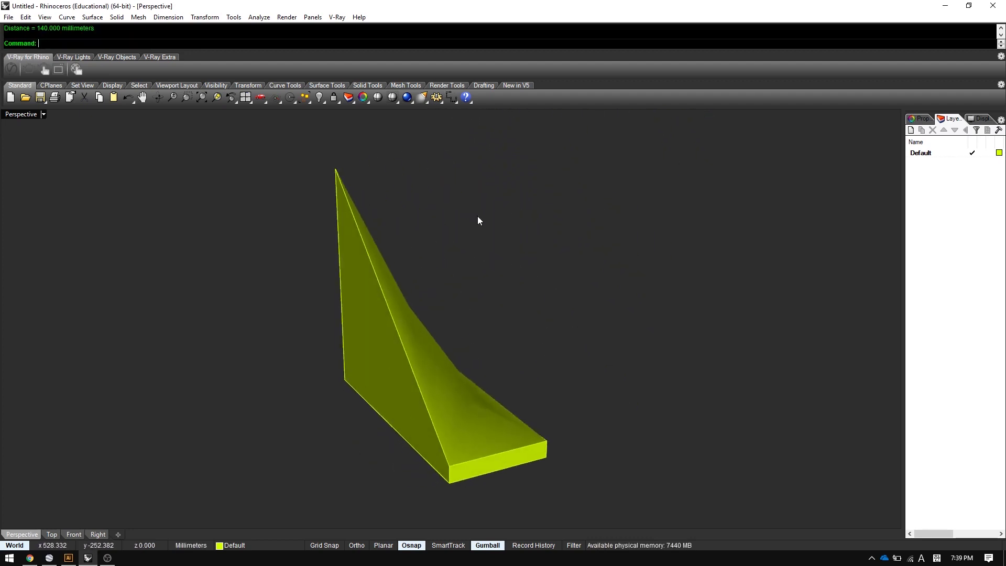
right_drag(477, 217, 378, 253)
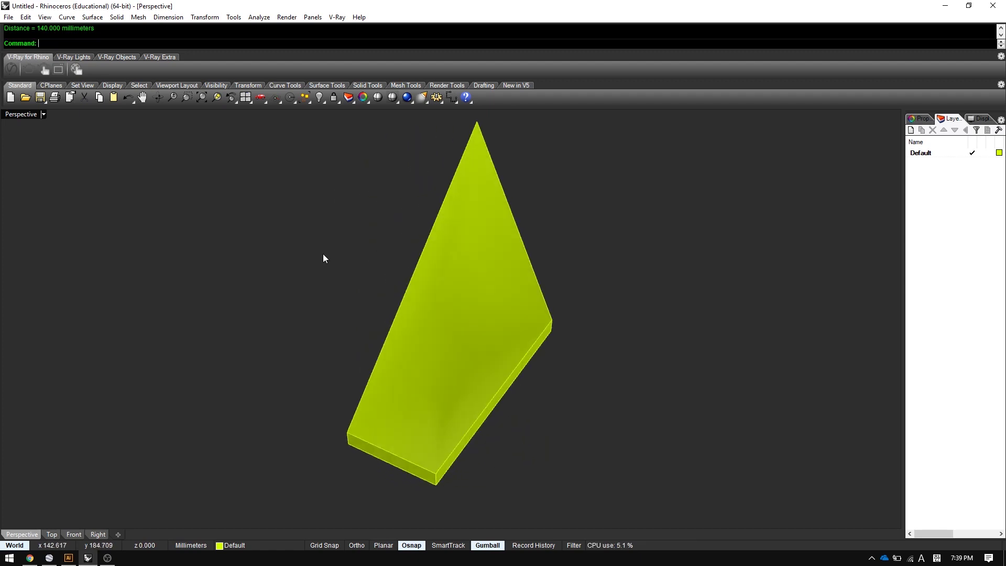
text(Option)
- Set the model units to Meters in Options, answering No to rescaling the model
key(Return)
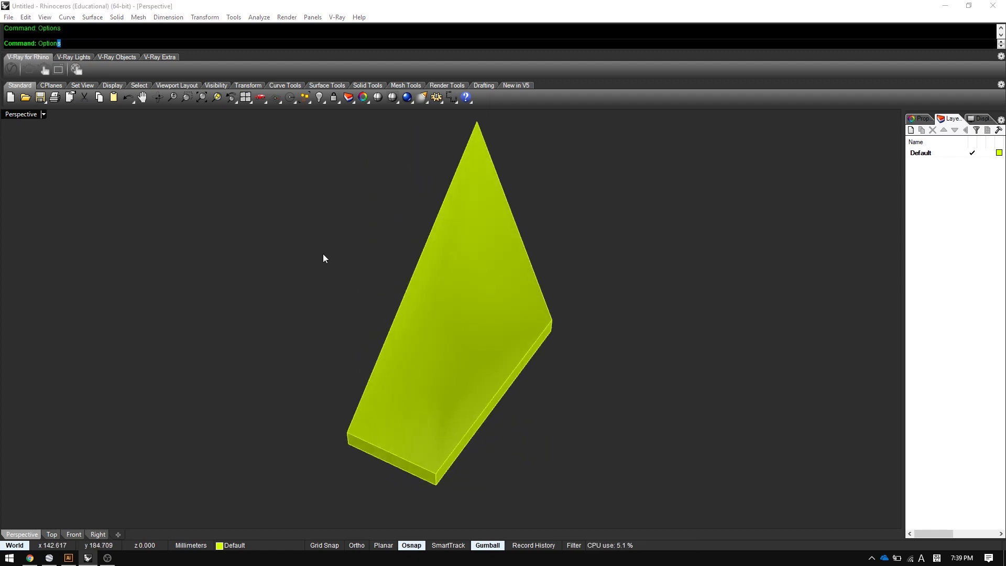
click(423, 206)
click(584, 163)
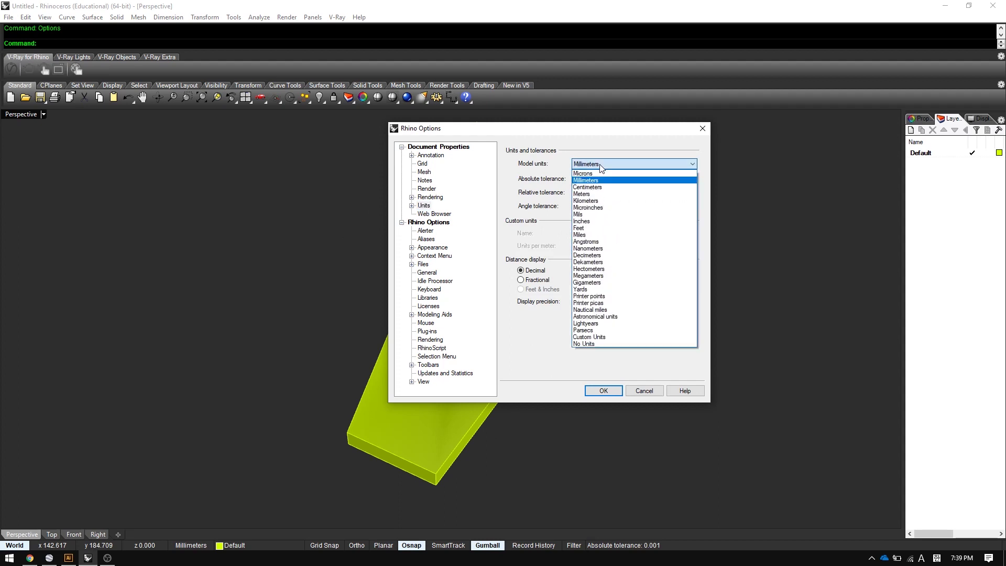
click(597, 195)
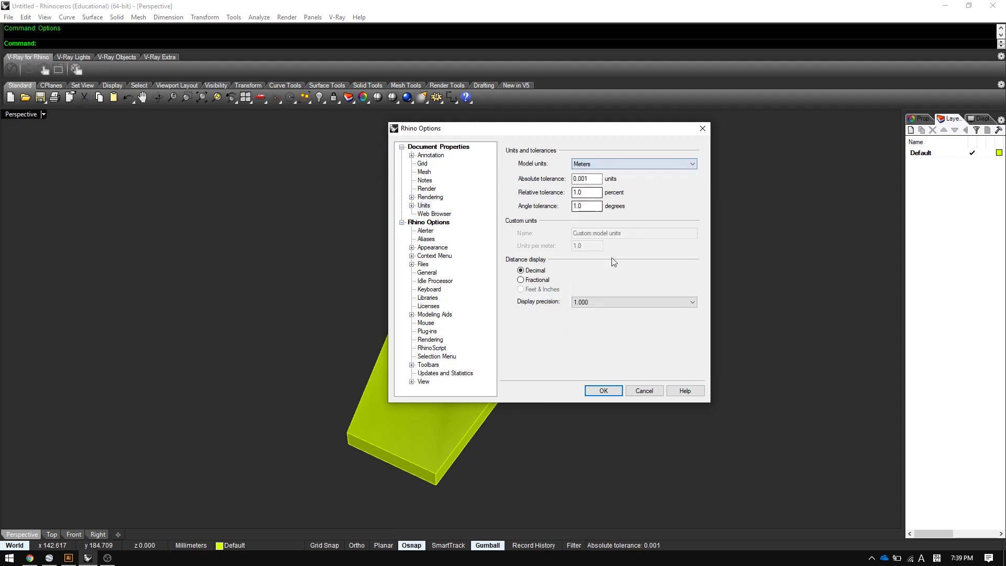
click(607, 390)
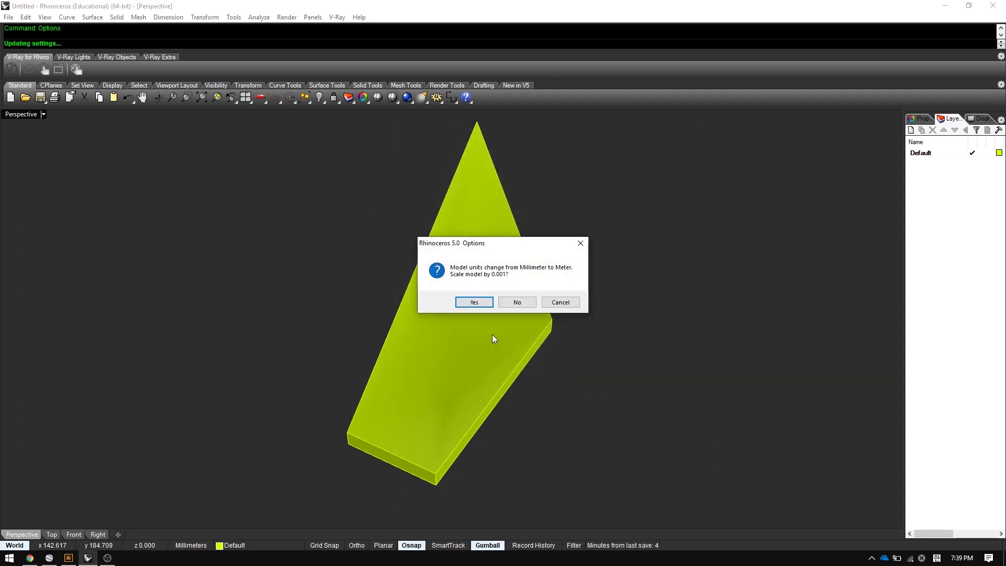
click(516, 303)
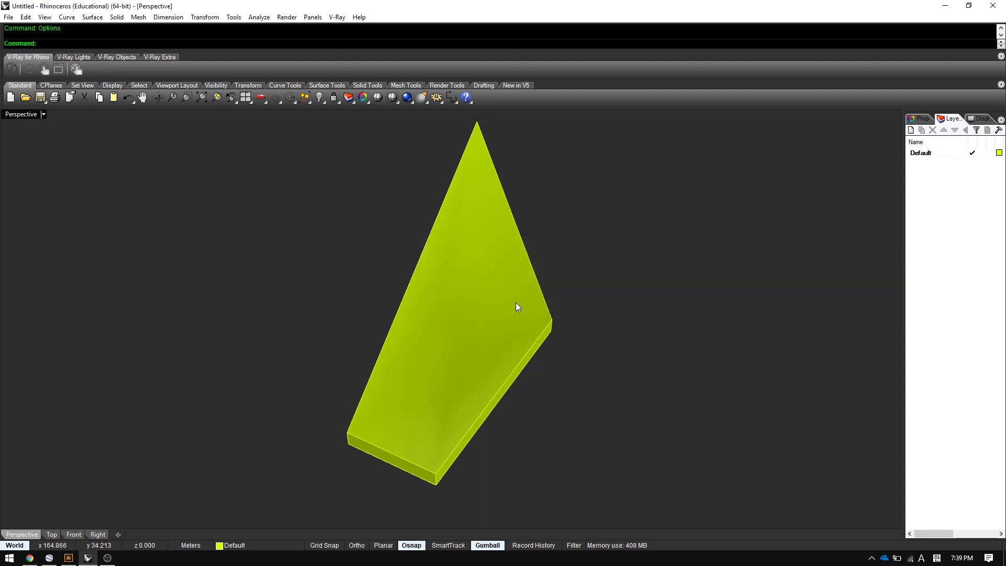
- Measure the wedge's short base edge with Distance, confirming 60 m
click(516, 303)
right_drag(516, 303, 497, 344)
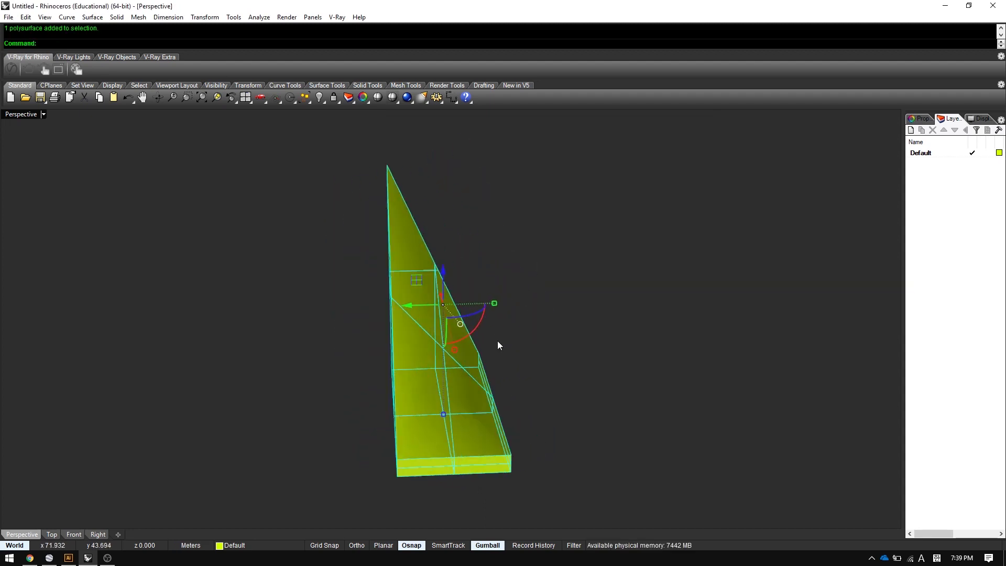
key(Escape)
text(distance)
key(Return)
click(397, 474)
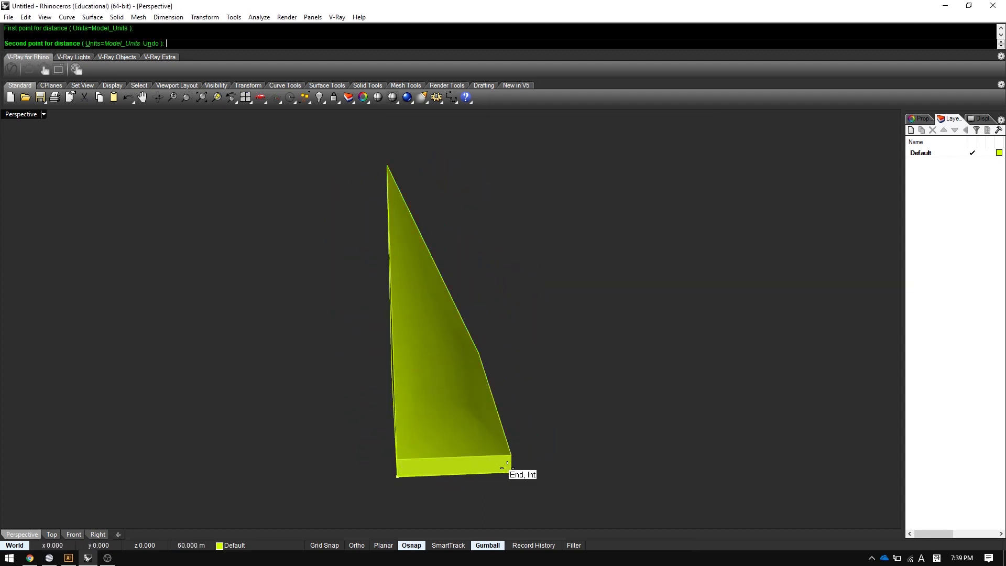
click(508, 466)
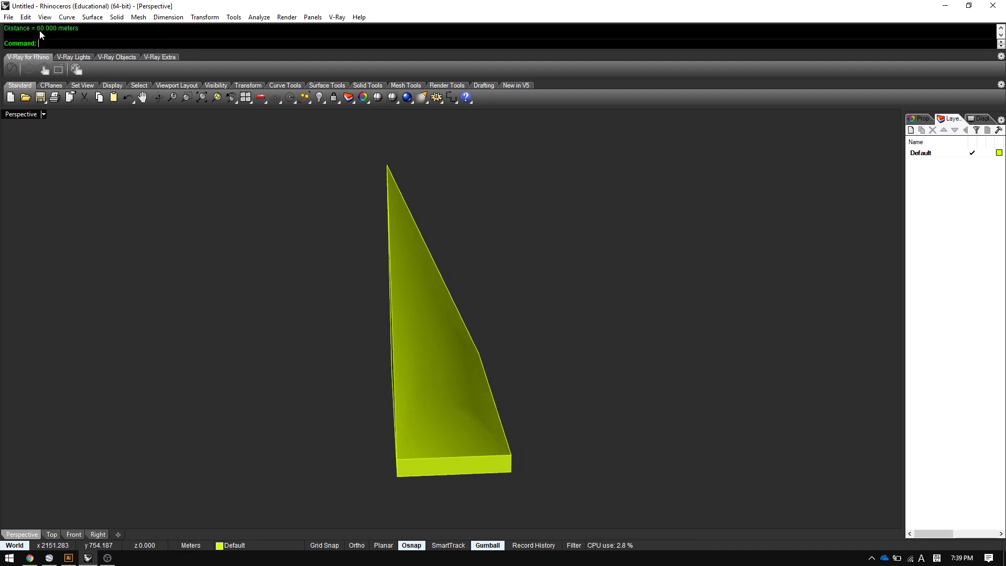
mouse_move(506, 348)
right_down()
mouse_move(394, 360)
mouse_move(539, 409)
right_up()
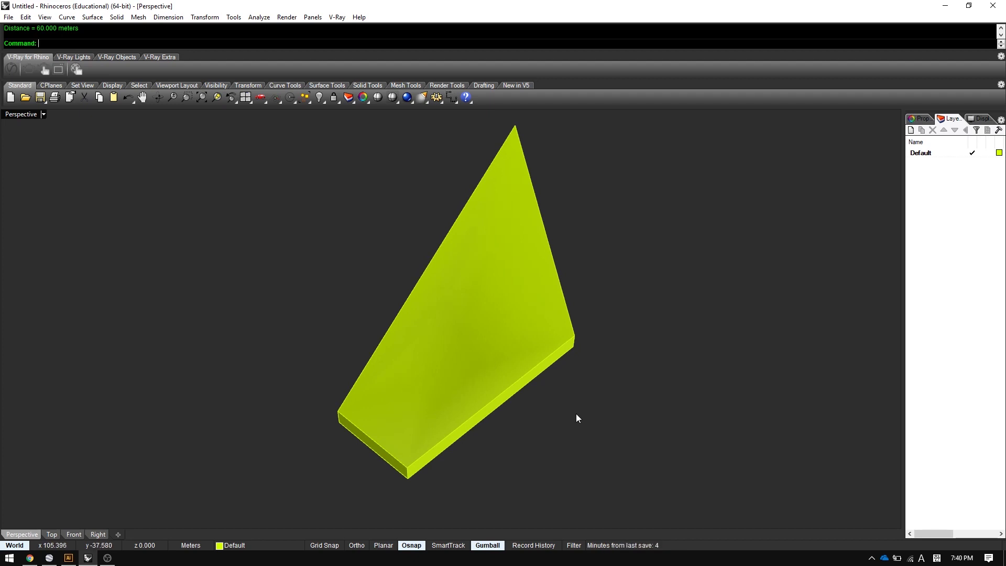
- In the maximized Top view, start a Box spanning the wedge footprint corner to corner
click(58, 534)
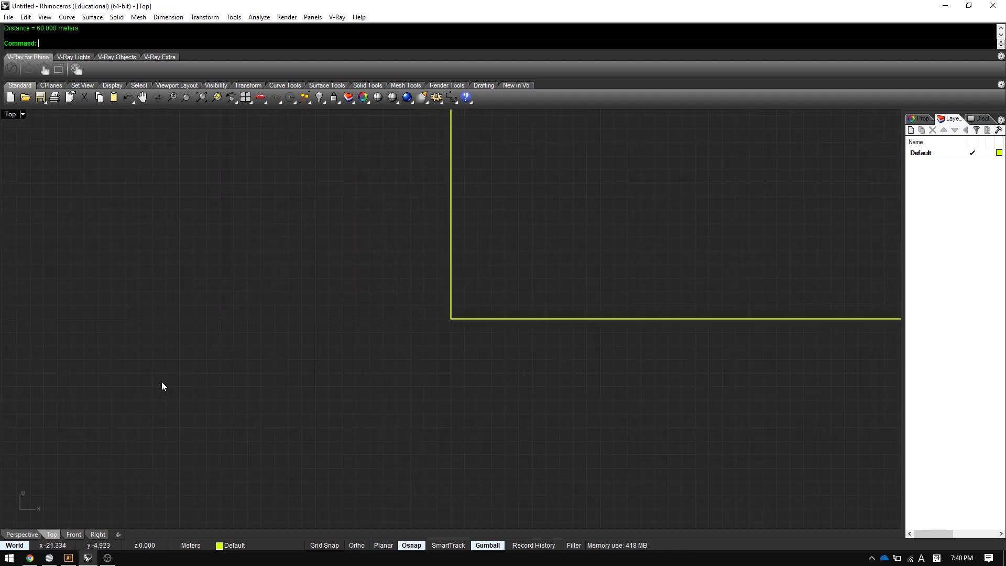
text(box)
key(Return)
text(ze)
key(Return)
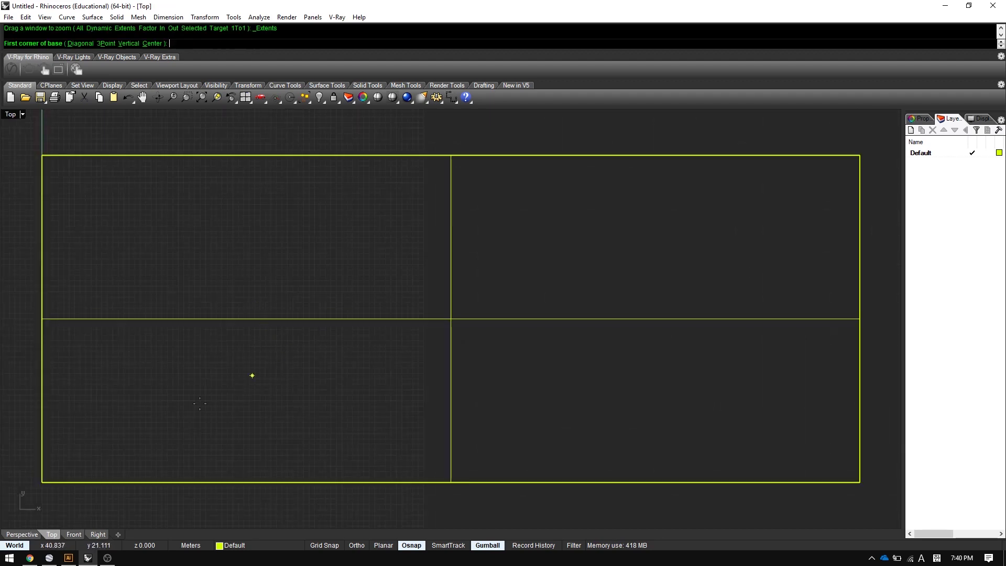
click(42, 481)
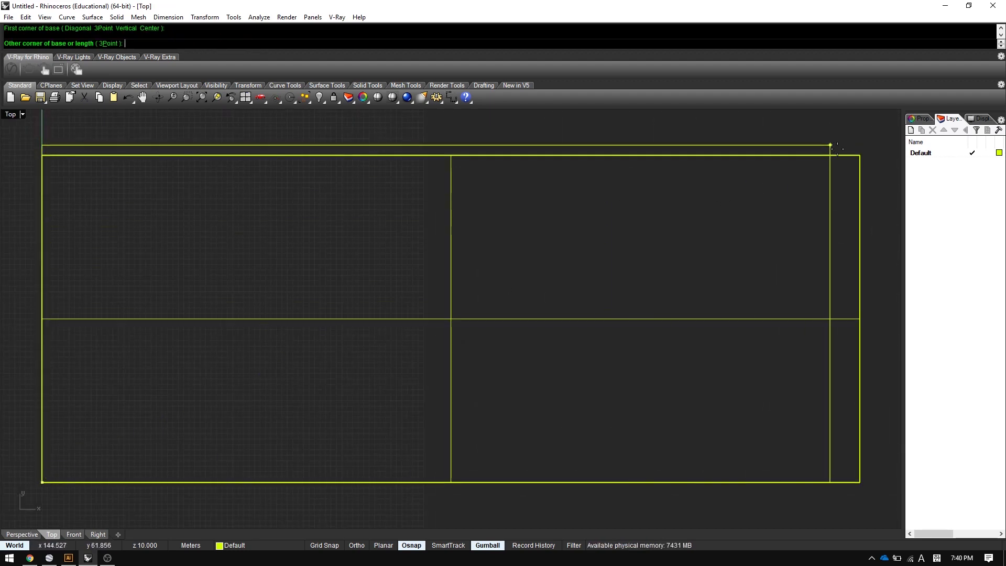
click(860, 156)
- Snap the box height to the wedge's peak in four-view layout, then select the tall box
key(ctrl+m)
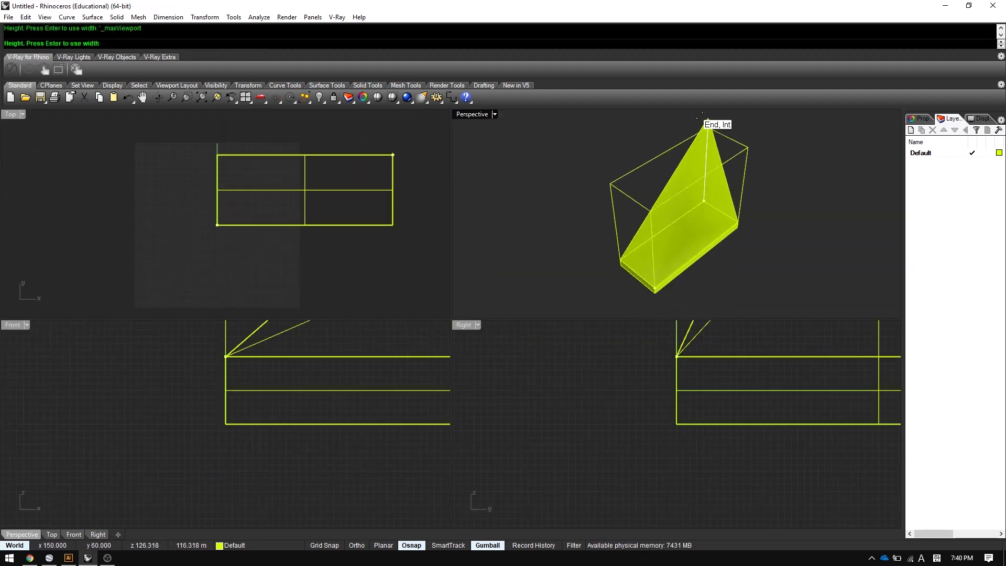
click(710, 126)
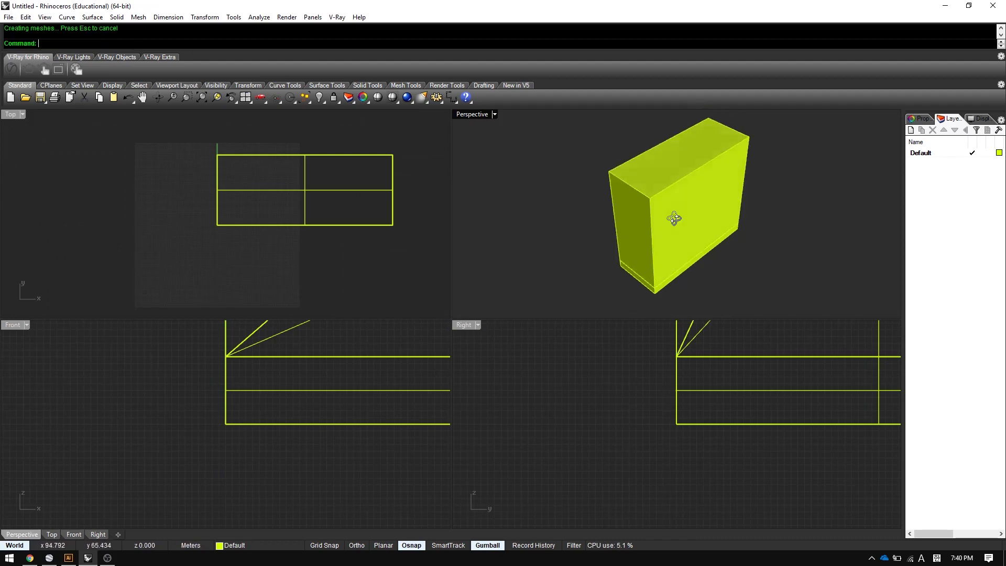
scroll(668, 217, down, 1)
key(ctrl+m)
click(499, 295)
text(Offs)
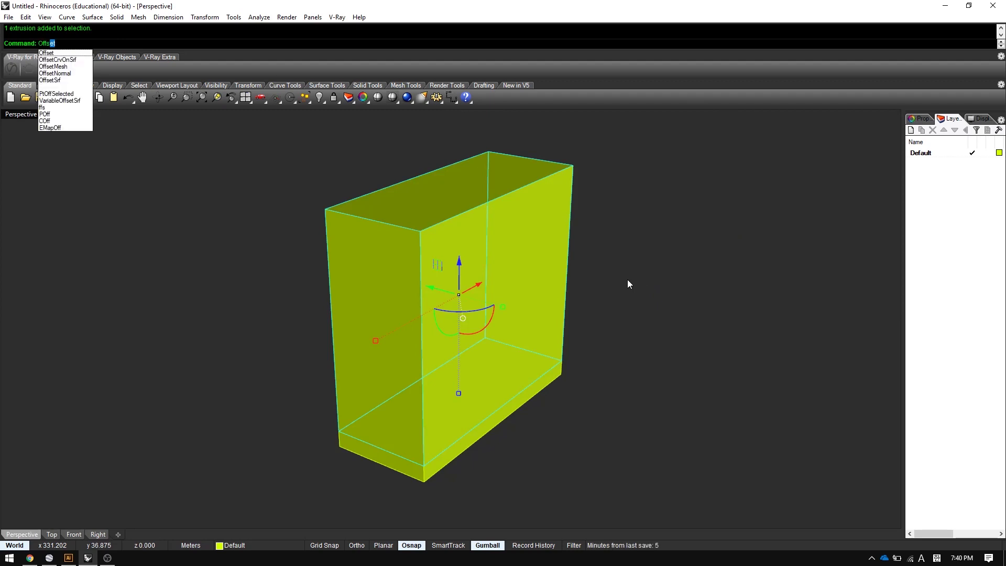
- OffsetSrf the box with FlipAll at distance 18 into a thick-walled solid, and select it
key(Down)
key(Down)
key(Down)
key(Down)
key(Return)
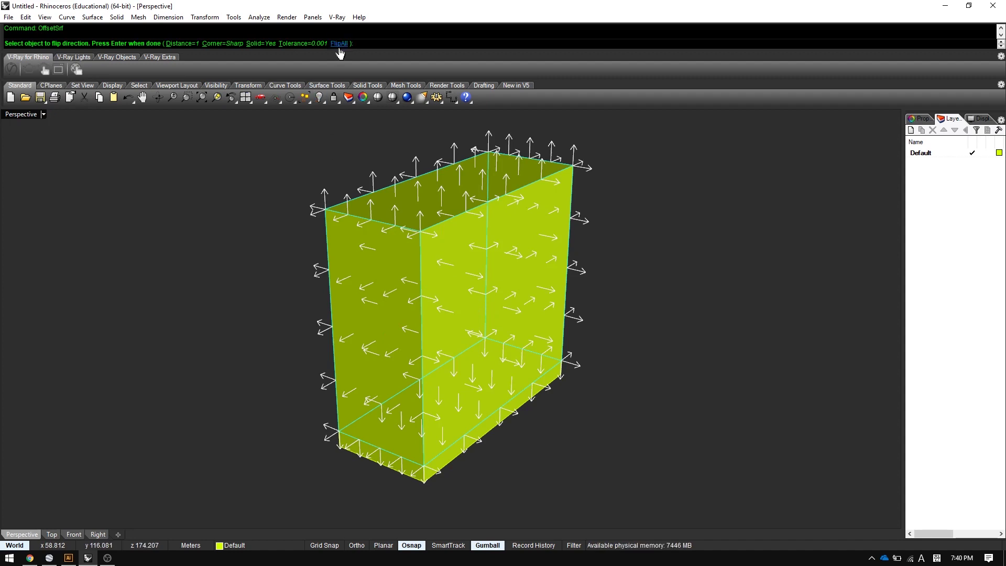
click(340, 44)
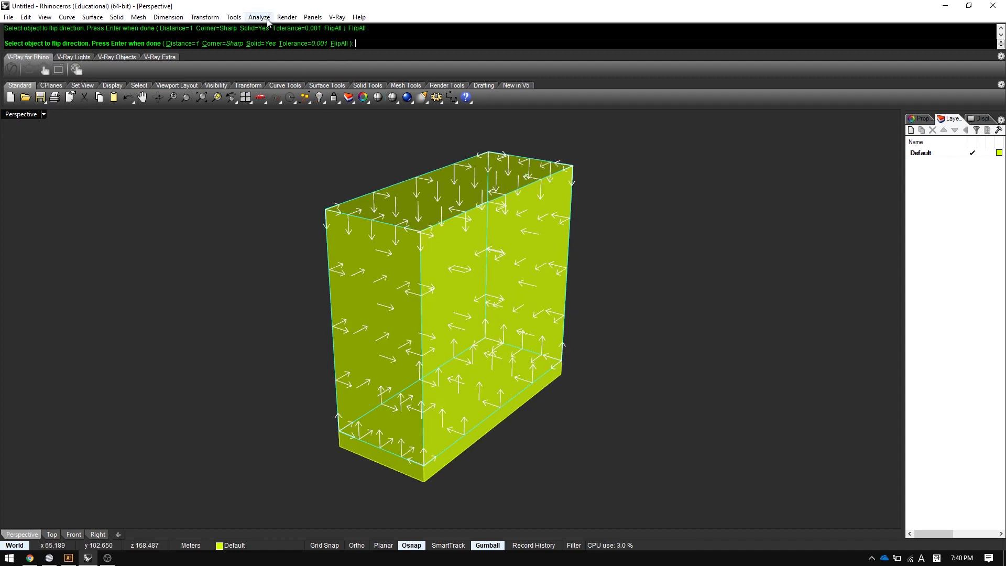
click(181, 44)
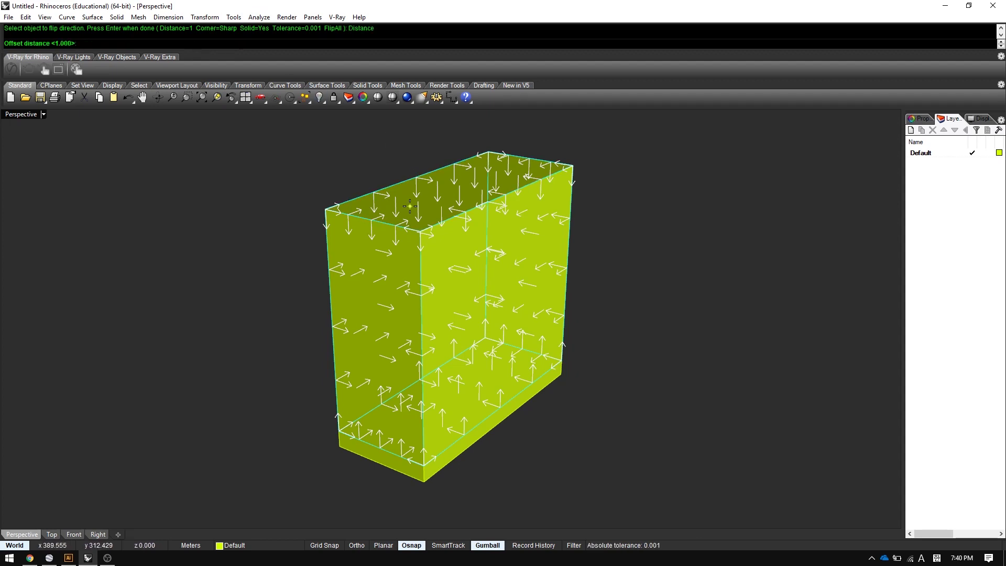
text(18)
key(Return)
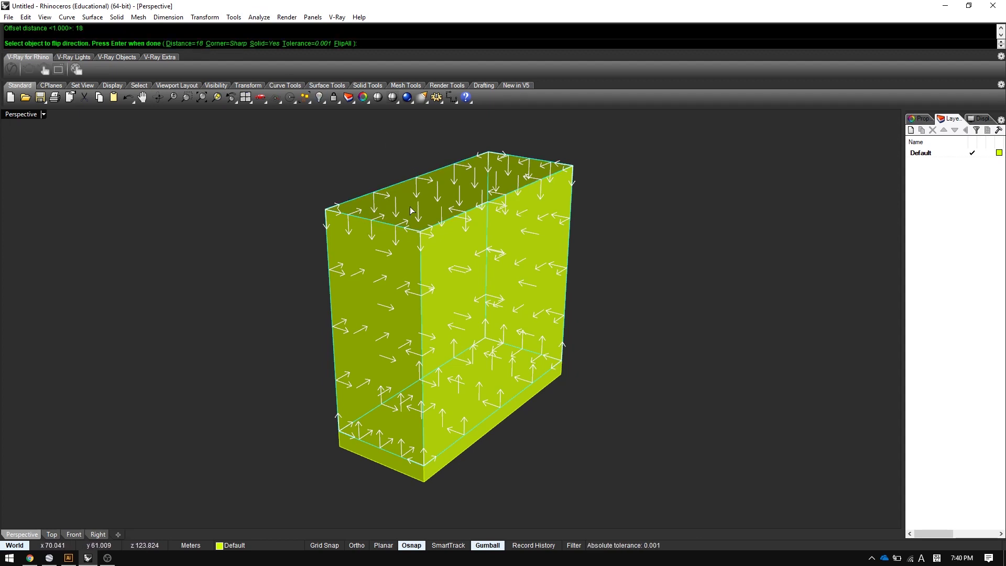
key(Return)
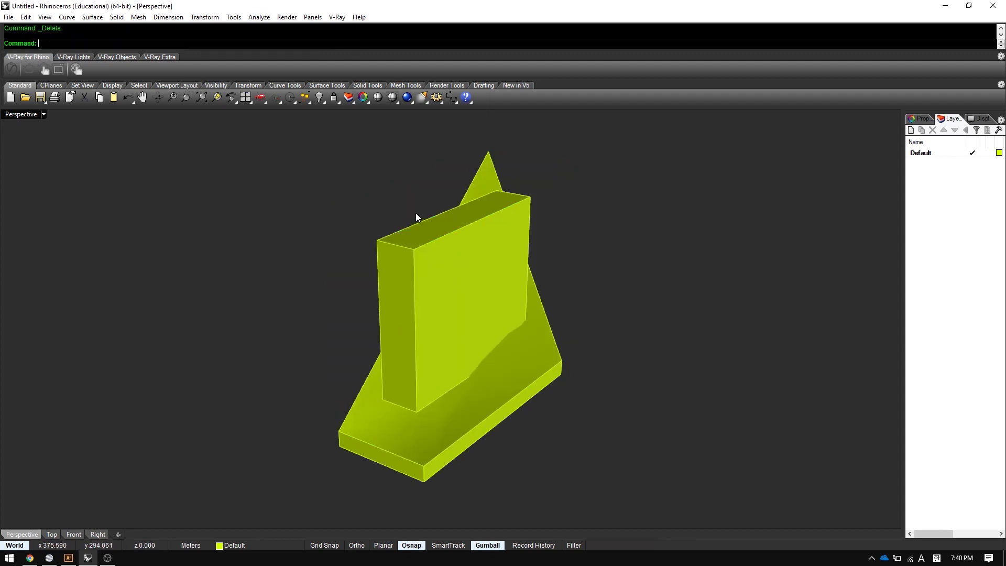
click(473, 221)
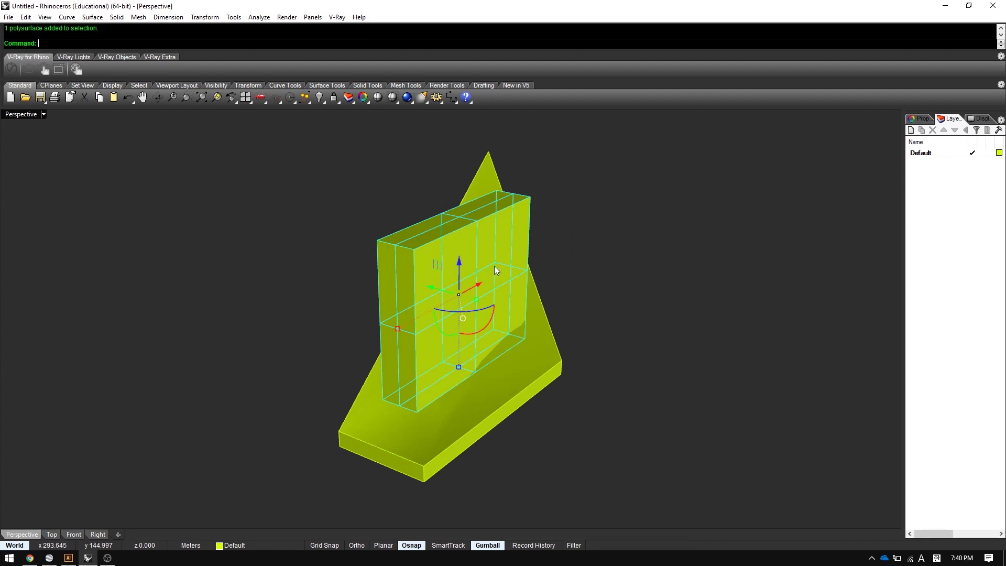
- Scale1D the box downward so it passes through the triangular wedge
mouse_move(494, 266)
right_down()
mouse_move(510, 252)
mouse_move(160, 467)
right_up()
click(545, 203)
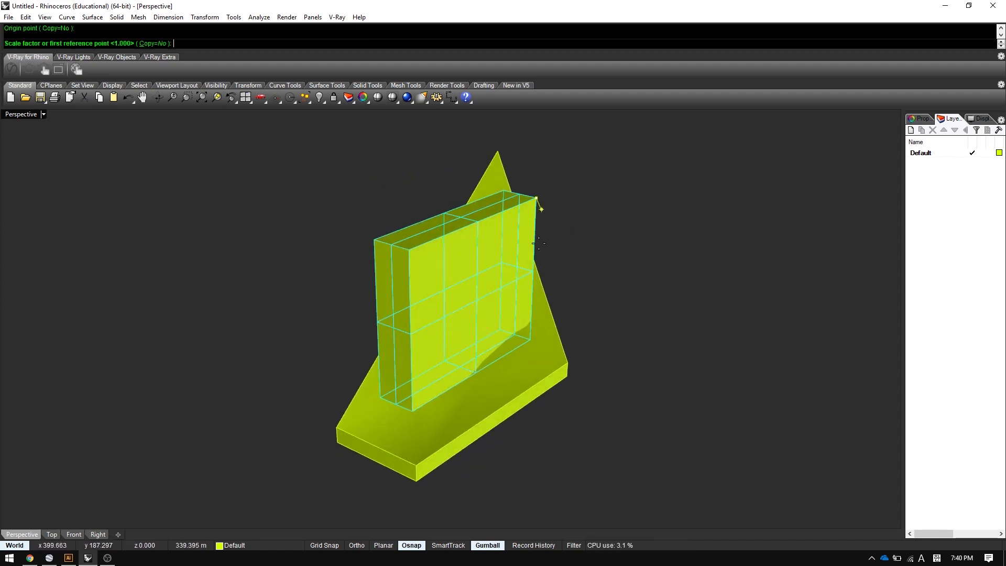
click(535, 341)
click(520, 433)
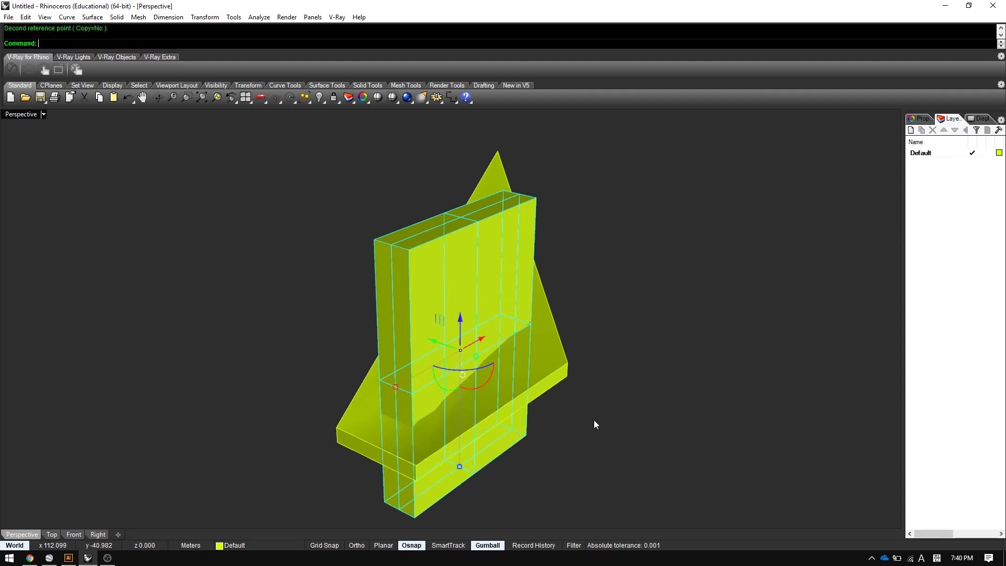
click(595, 419)
mouse_move(506, 386)
right_down()
mouse_move(532, 352)
mouse_move(556, 363)
right_up()
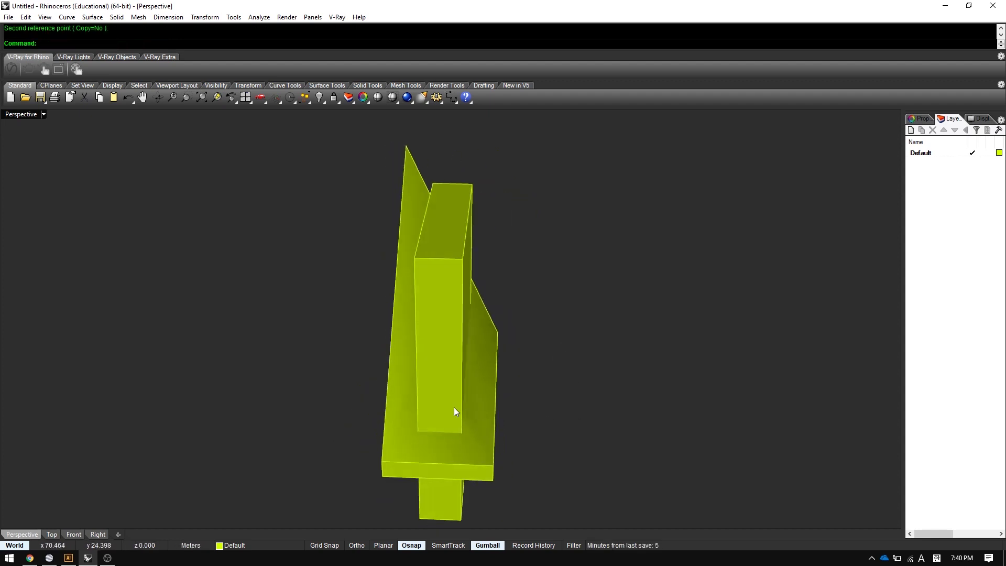
- BooleanDifference the box from the wedge, cutting the sloped opening, and orbit to view it
click(482, 410)
click(455, 391)
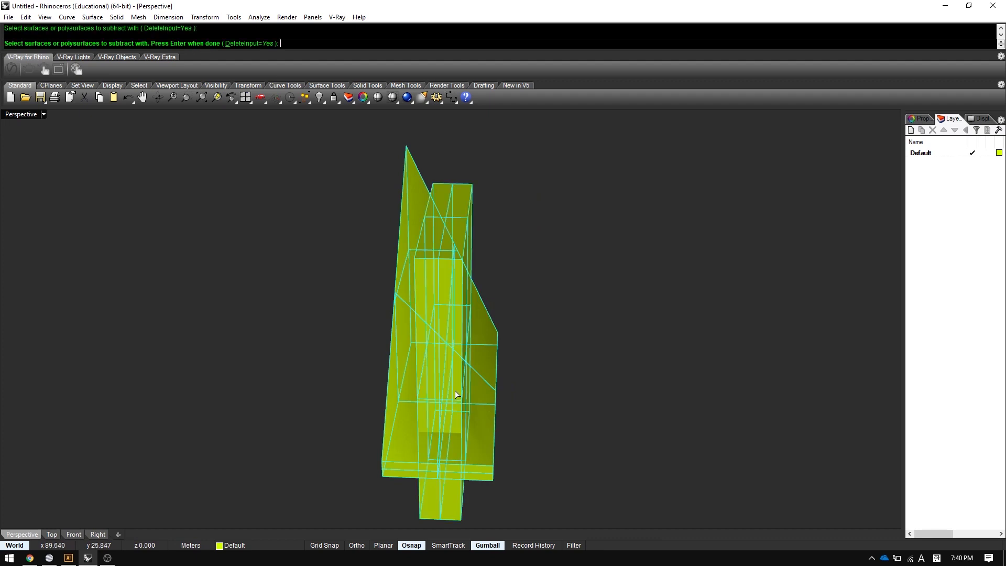
key(Return)
right_drag(596, 374, 598, 408)
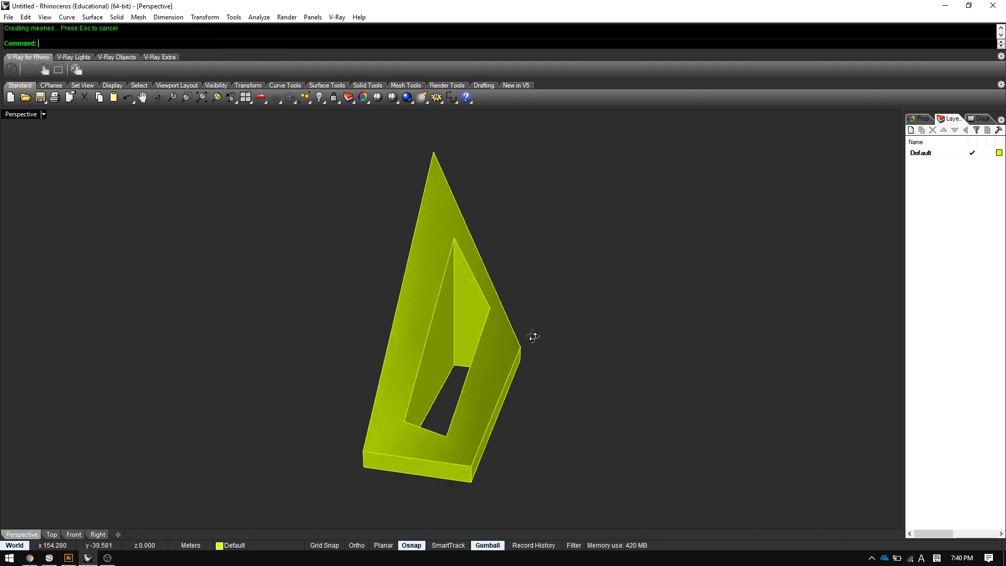
mouse_move(498, 350)
right_down()
mouse_move(495, 359)
mouse_move(400, 312)
mouse_move(595, 287)
mouse_move(469, 287)
mouse_move(480, 338)
mouse_move(500, 330)
mouse_move(427, 314)
mouse_move(477, 346)
right_up()
scroll(496, 313, down, 3)
- Set the Perspective viewport's projection to Parallel in viewport properties
click(477, 347)
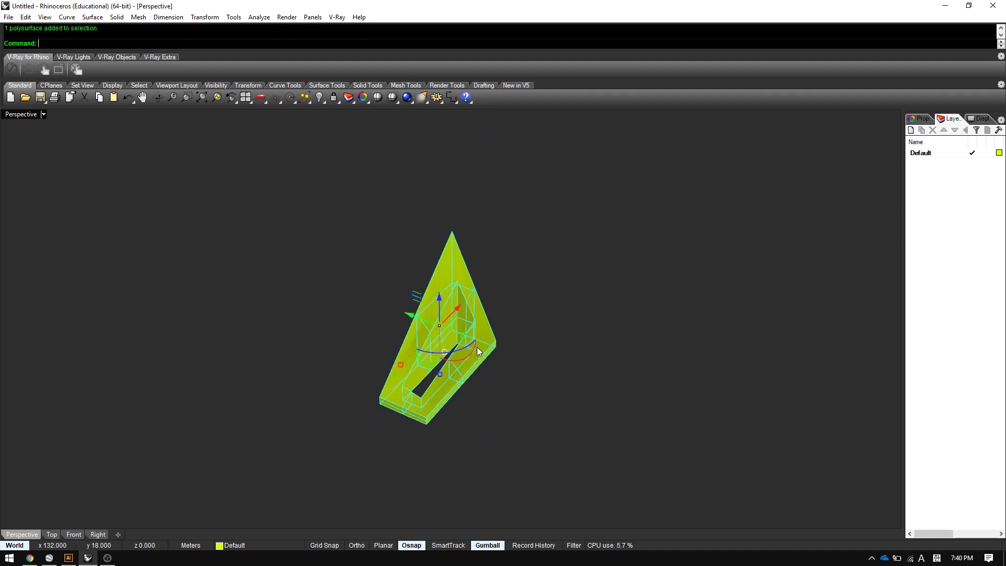
click(607, 262)
click(920, 117)
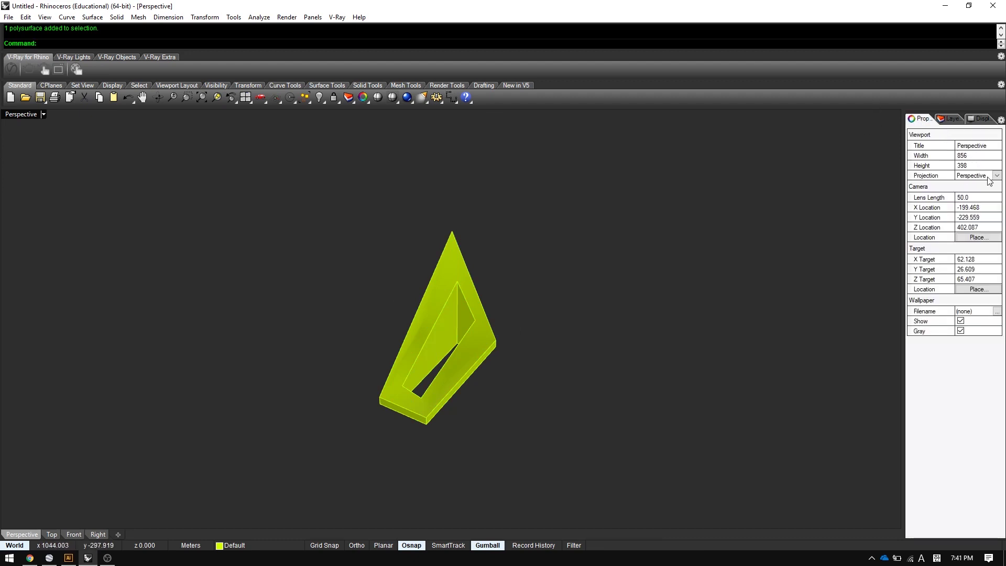
click(988, 177)
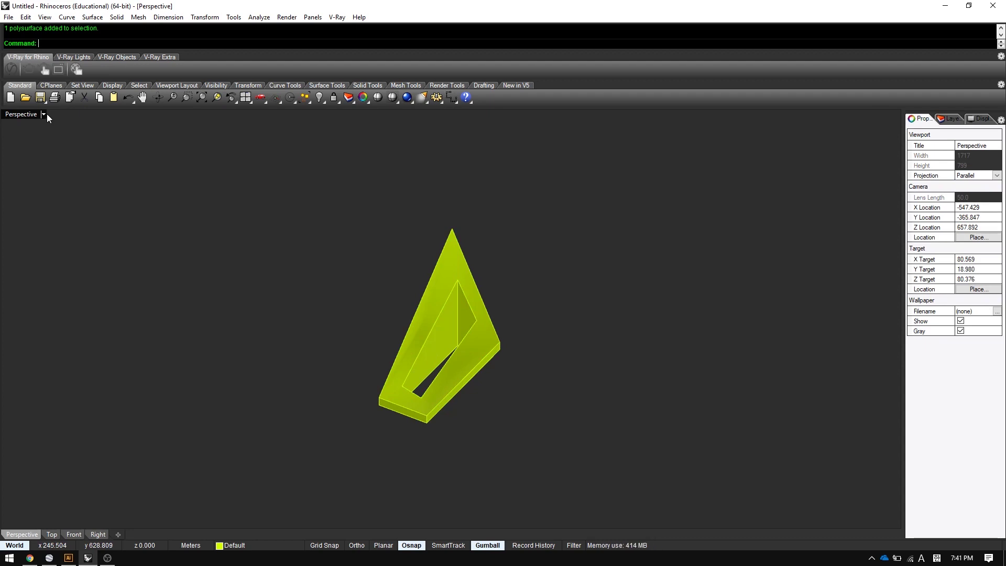
- Pan to frame the triangular solid and window-select it
mouse_move(516, 304)
shift+right_down()
mouse_move(508, 275)
mouse_move(440, 350)
shift+right_up()
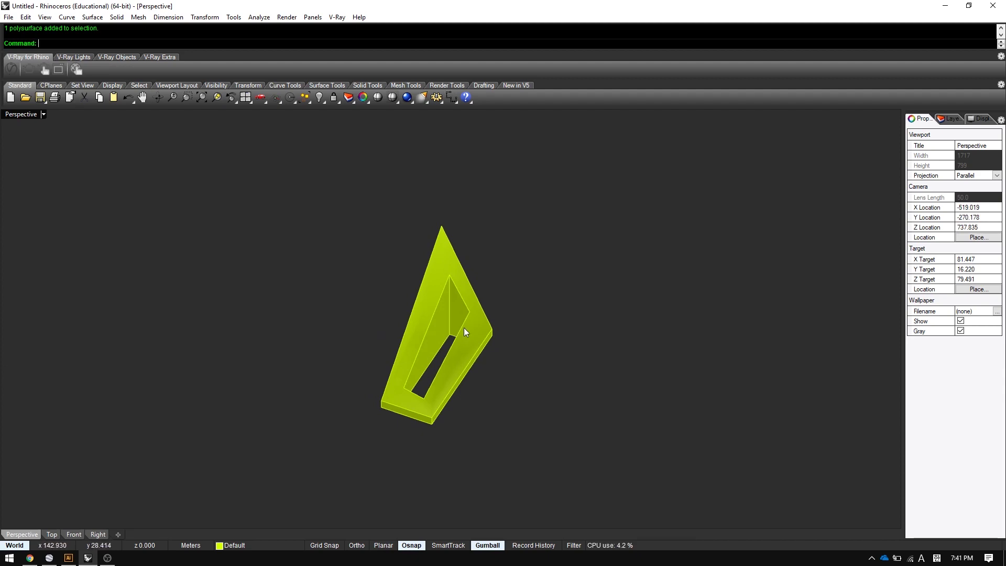
drag(269, 168, 587, 477)
key(alt+Tab)
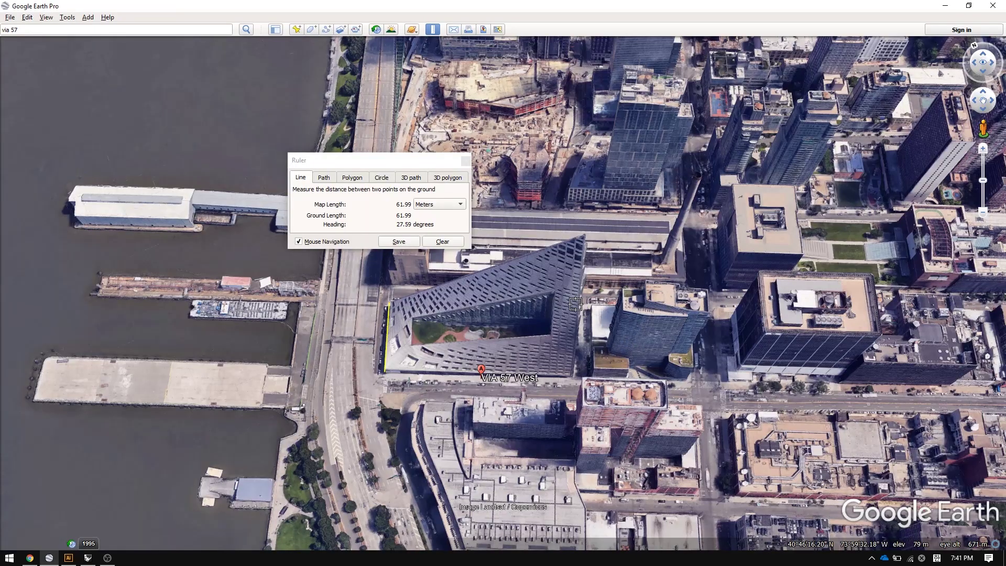
key(alt+Tab)
key(alt+Tab)
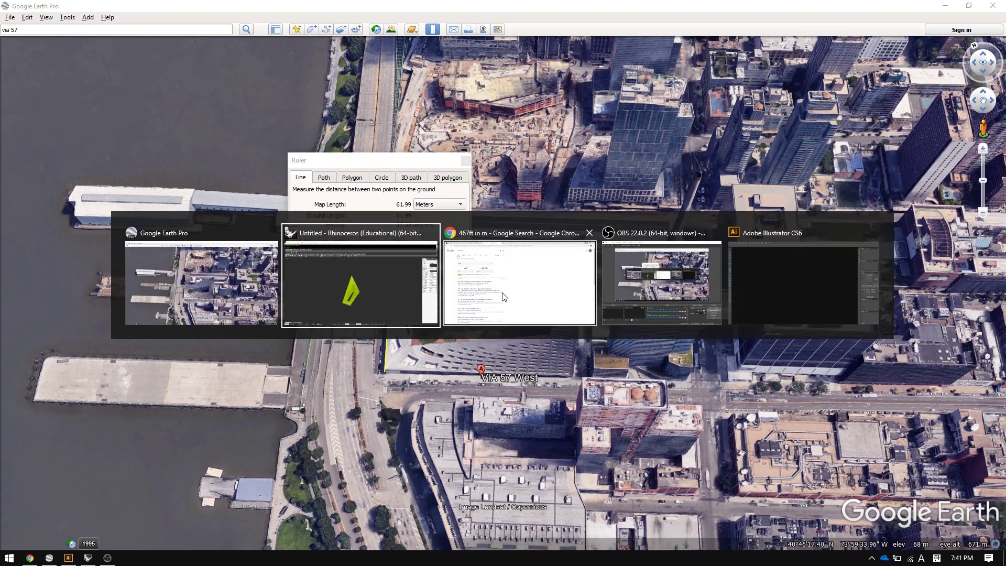
click(504, 296)
click(82, 6)
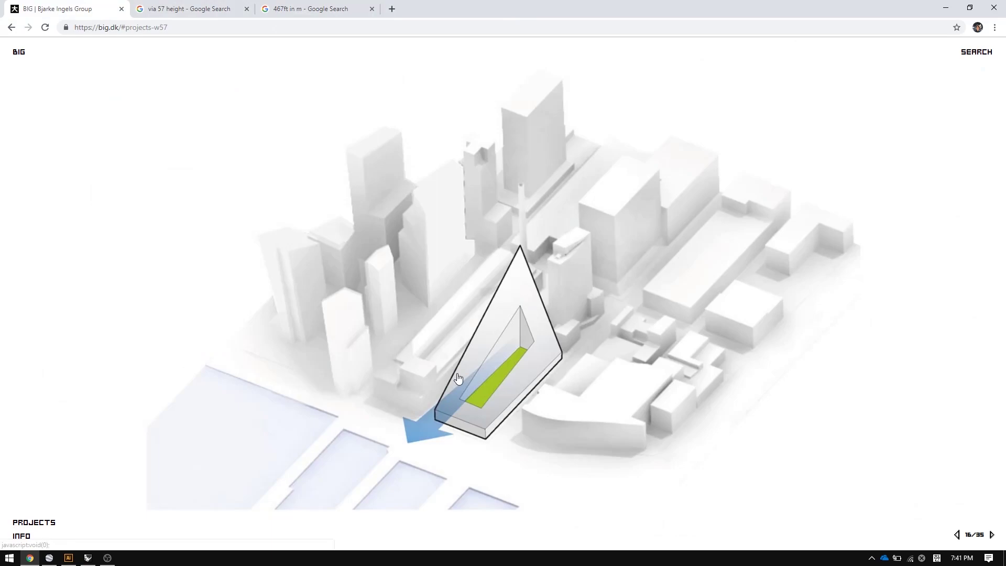
key(alt+Tab)
key(alt+Tab)
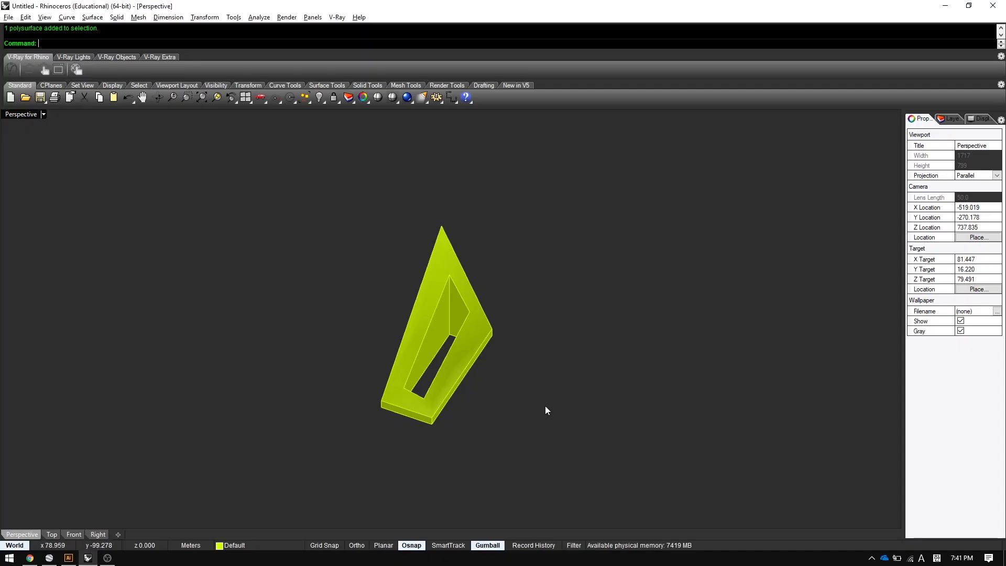
- Select the triangular solid and run Make2D to get the 2-D Drawing Options
click(396, 414)
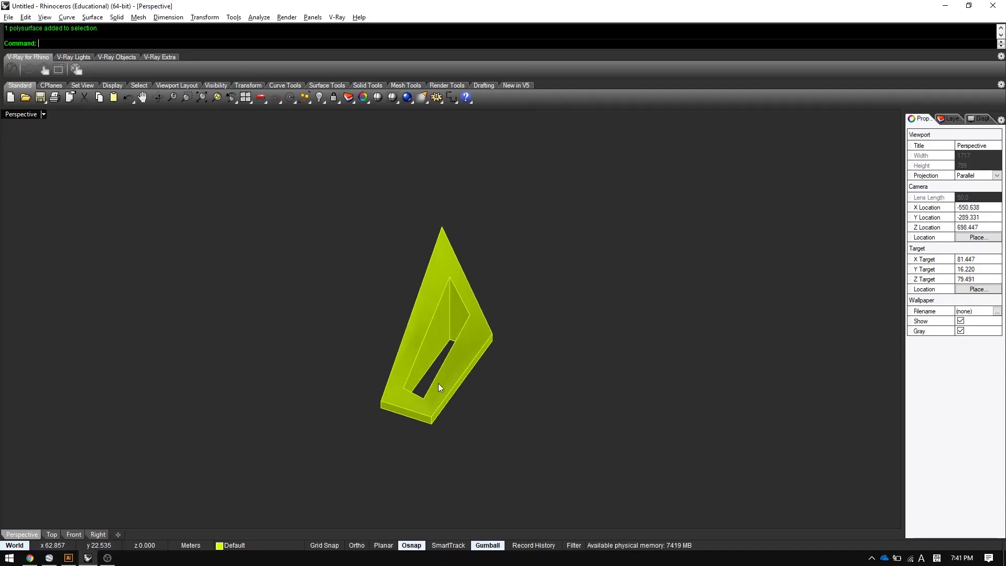
scroll(438, 382, up, 2)
scroll(490, 392, up, 3)
shift+right_drag(489, 393, 508, 395)
click(528, 390)
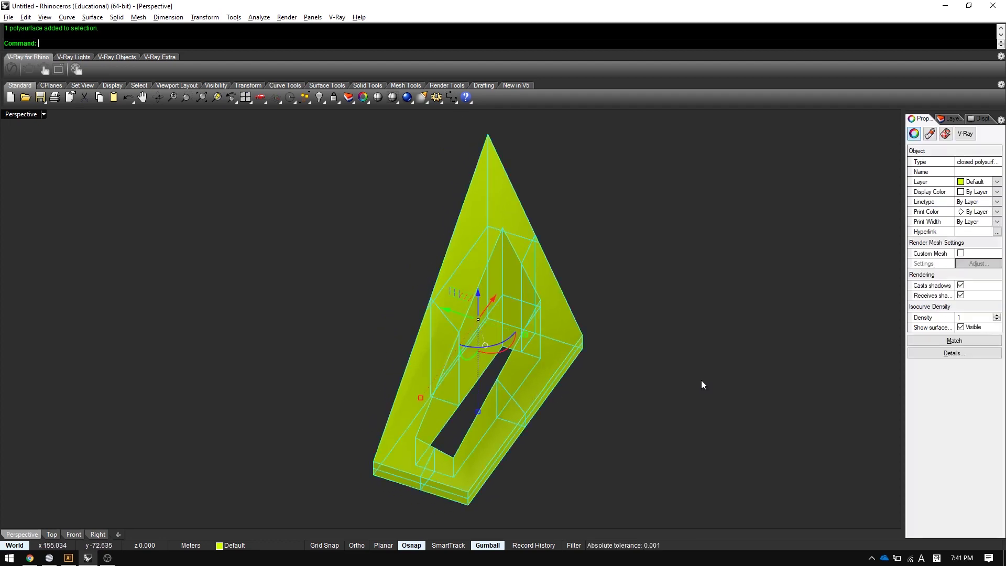
text(Make)
text(2D)
key(Return)
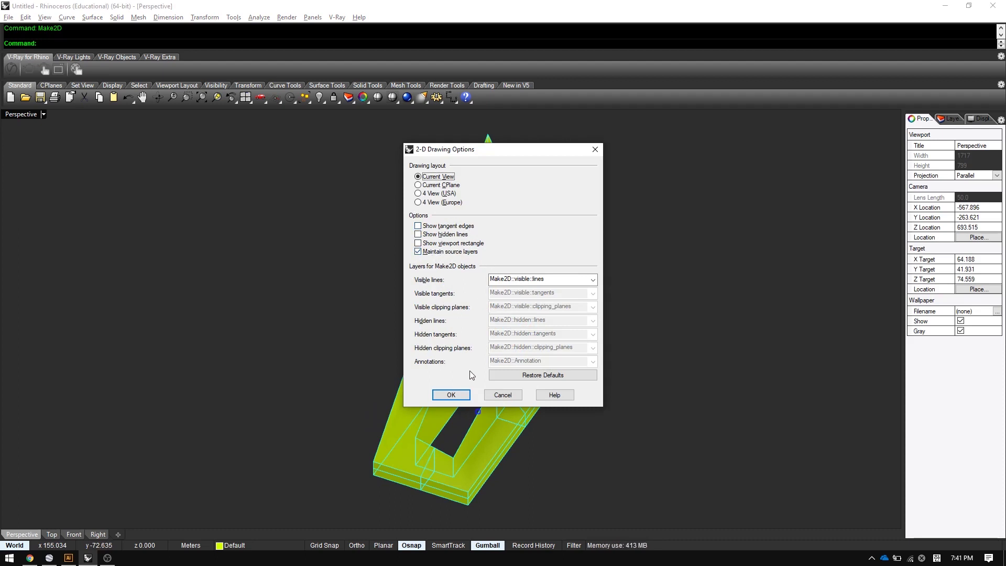
- Accept the 2-D drawing options and maximize the Top viewport to see the linework
click(451, 395)
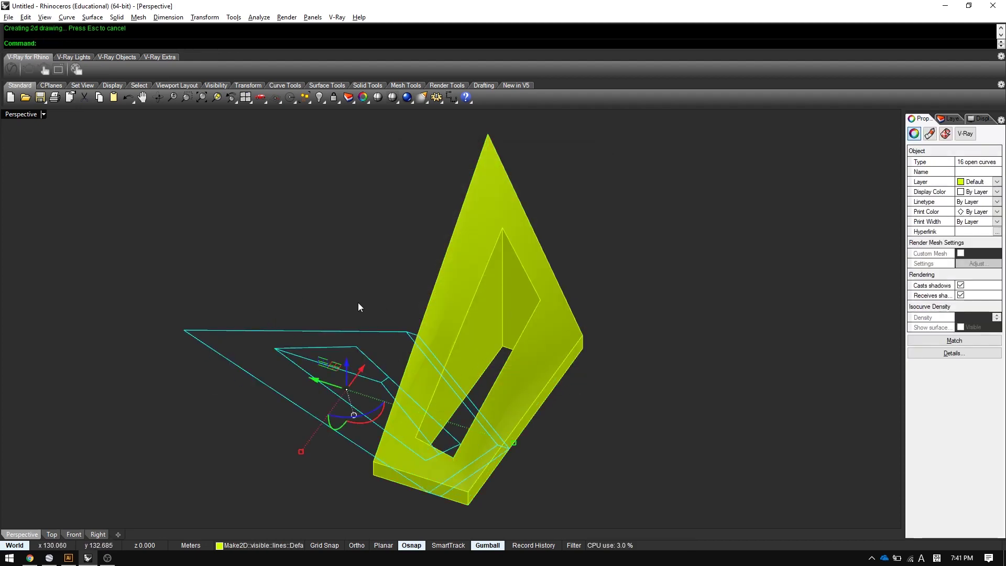
key(ctrl+m)
key(ctrl+m)
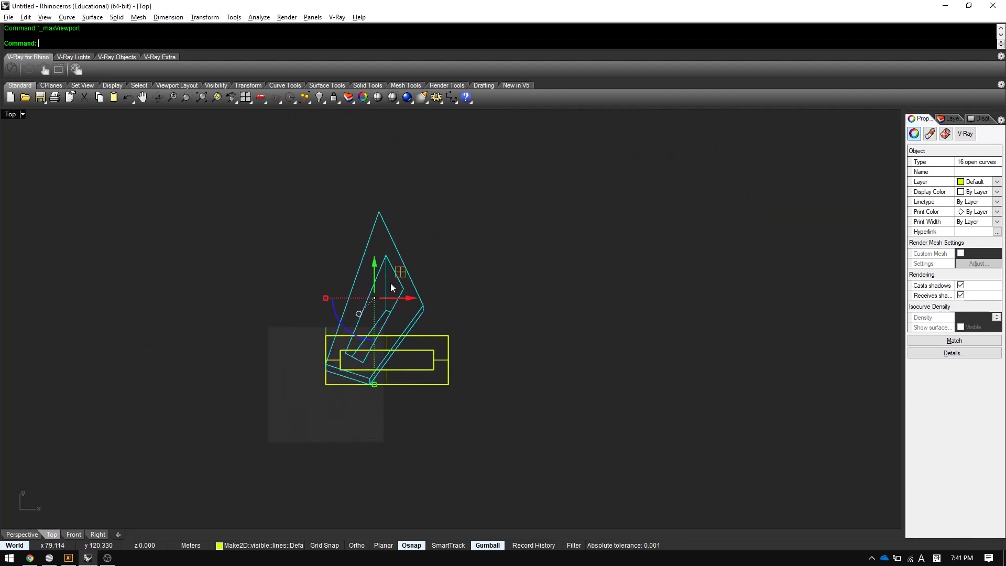
- Inspect the generated Make2D curves in the plan view, selecting and deselecting them
drag(402, 271, 400, 166)
click(453, 211)
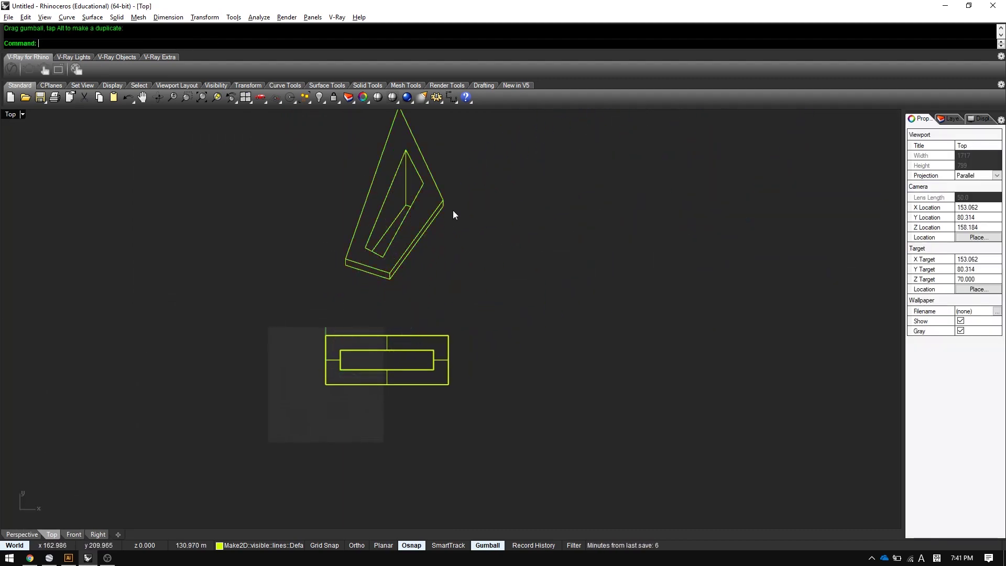
right_drag(453, 210, 518, 362)
drag(380, 196, 586, 406)
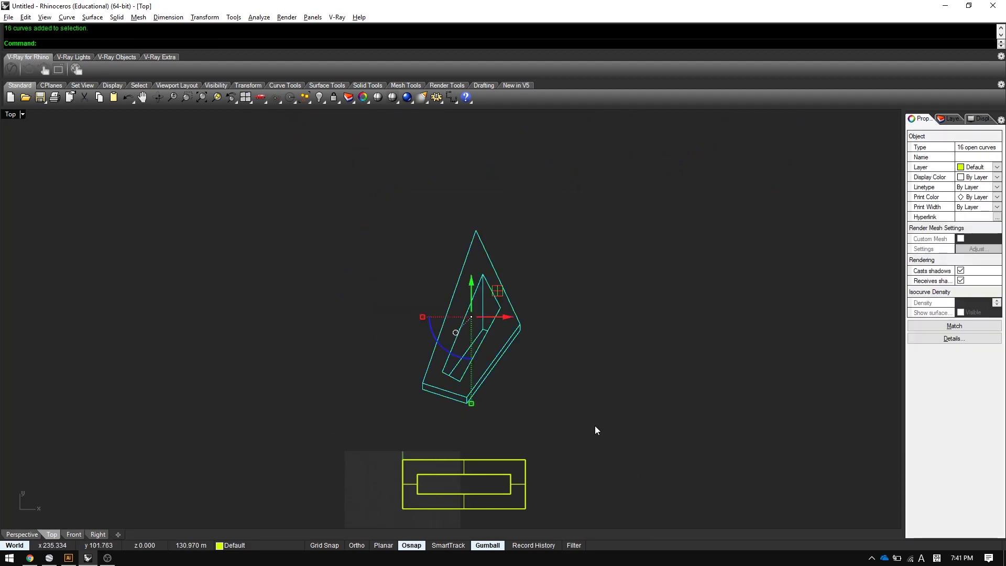
click(385, 346)
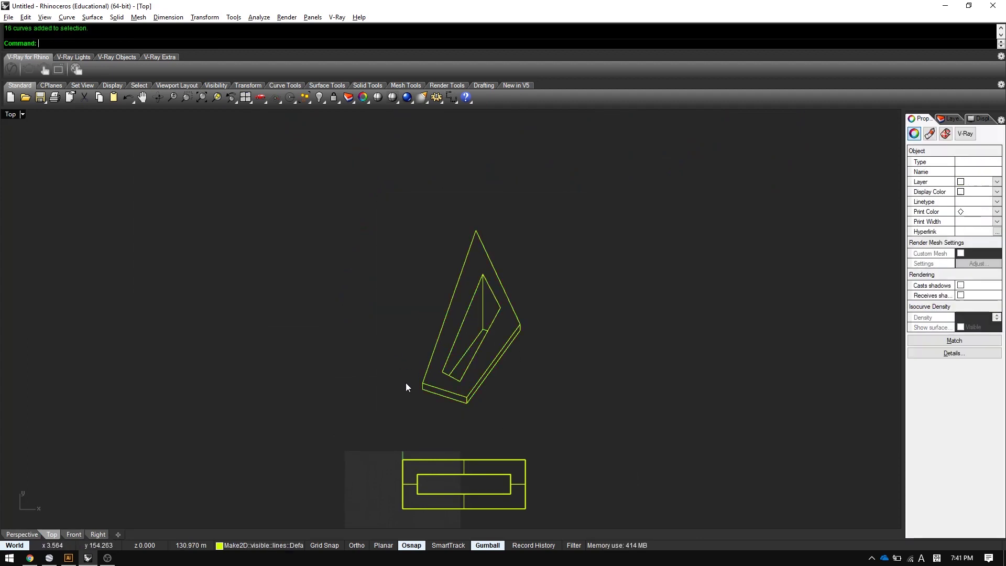
click(461, 401)
click(556, 399)
scroll(464, 373, up, 2)
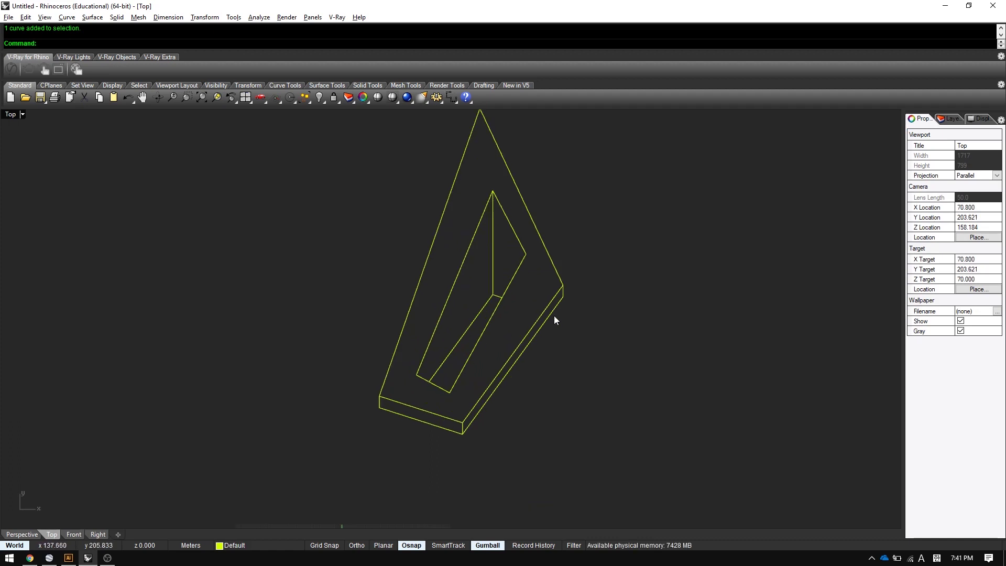
scroll(556, 317, up, 2)
- Delete the solid tower model from the perspective view, leaving only the 2D linework
key(ctrl+m)
click(588, 271)
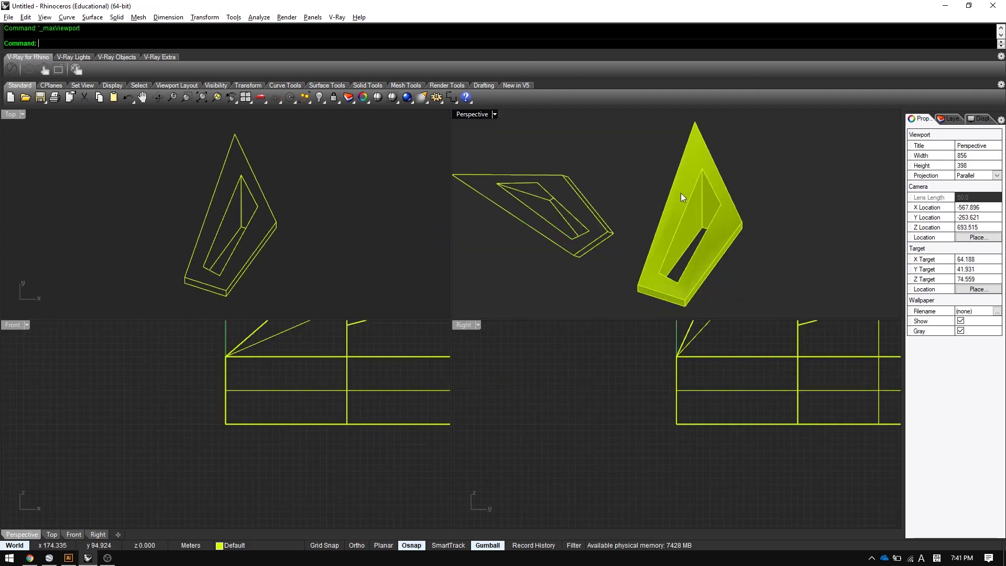
click(699, 169)
click(390, 219)
key(ctrl+m)
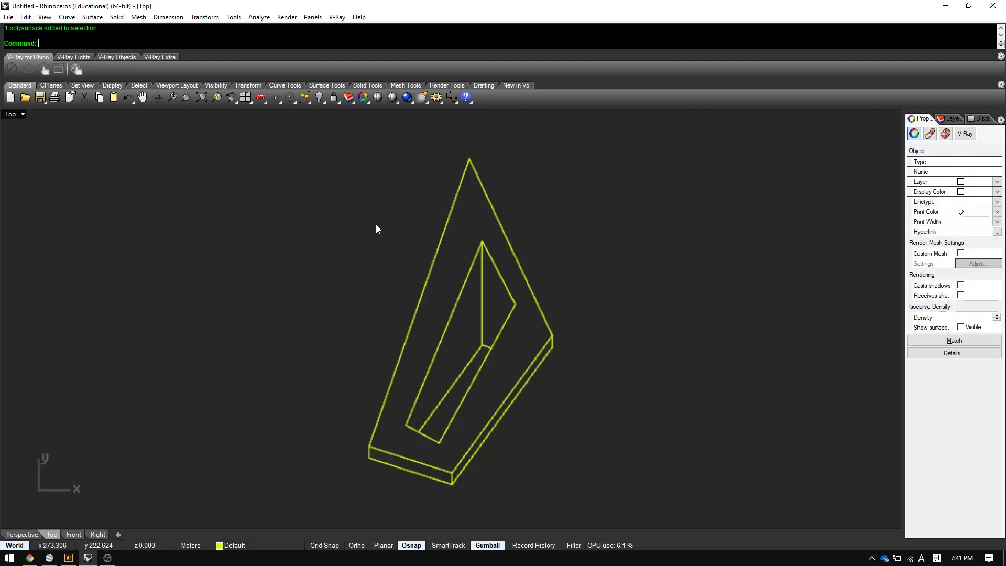
key(ctrl+m)
click(695, 235)
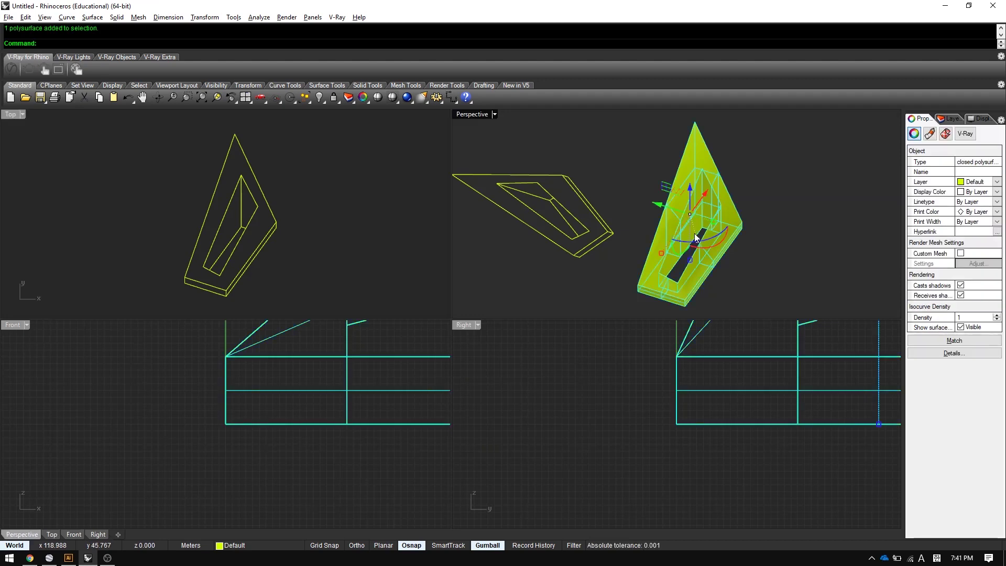
key(Delete)
- Maximize the plan view, window-select all 16 linework curves, and switch to Chrome
click(345, 230)
key(ctrl+m)
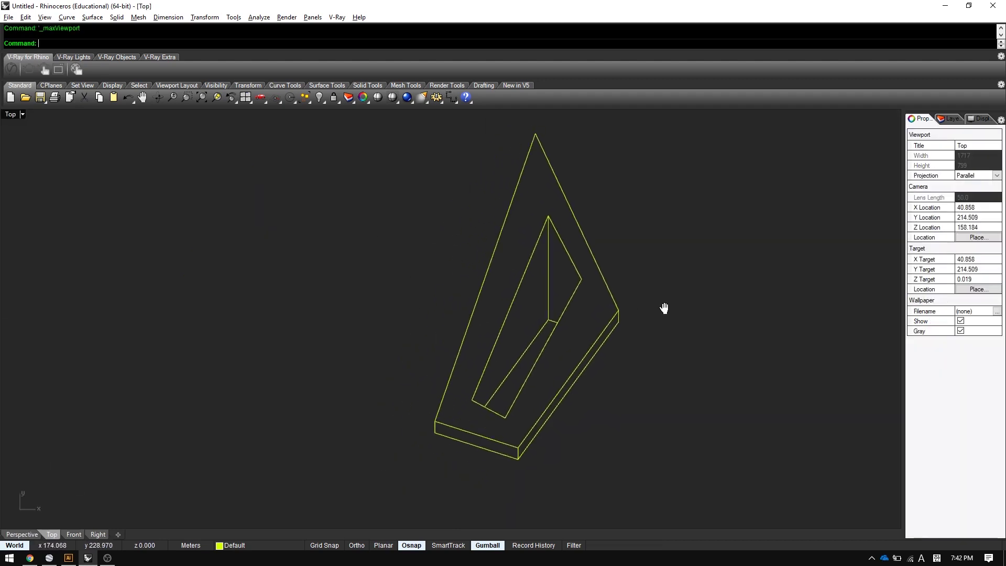
scroll(665, 307, down, 3)
scroll(665, 311, down, 1)
right_drag(643, 233, 632, 193)
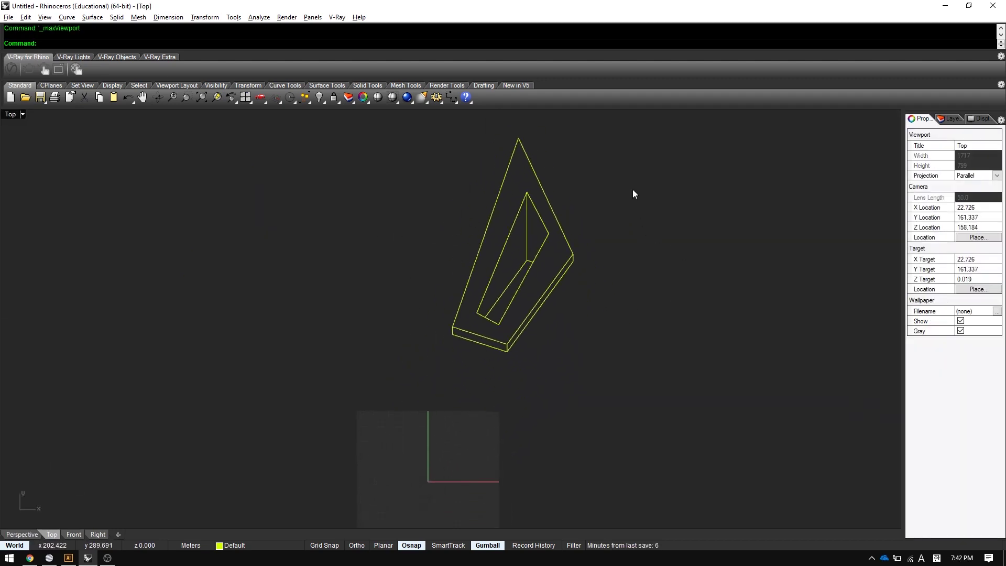
drag(520, 265, 497, 354)
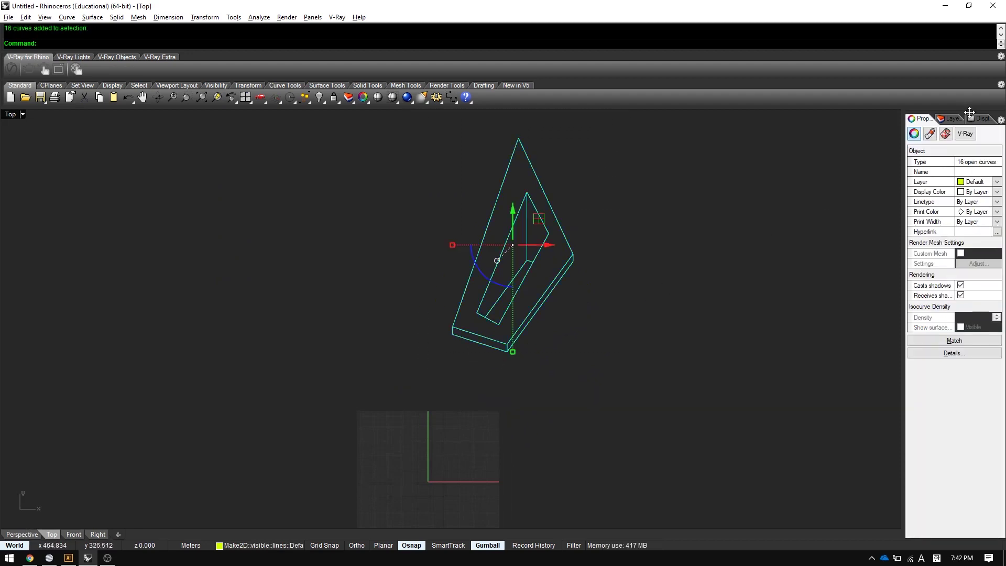
key(alt+Tab)
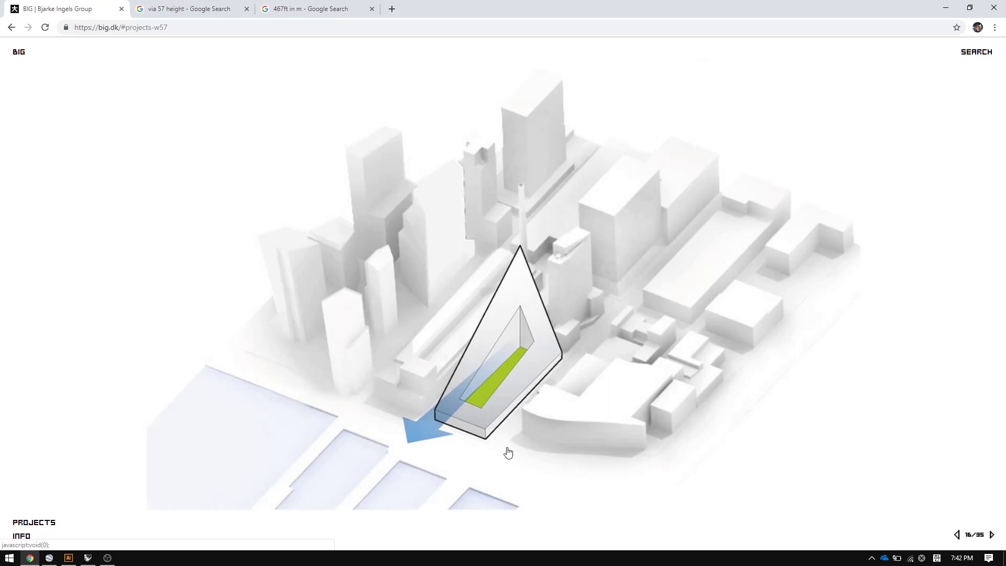
- Advance the BIG W57 slideshow two slides to the green-courtyard diagram
click(516, 222)
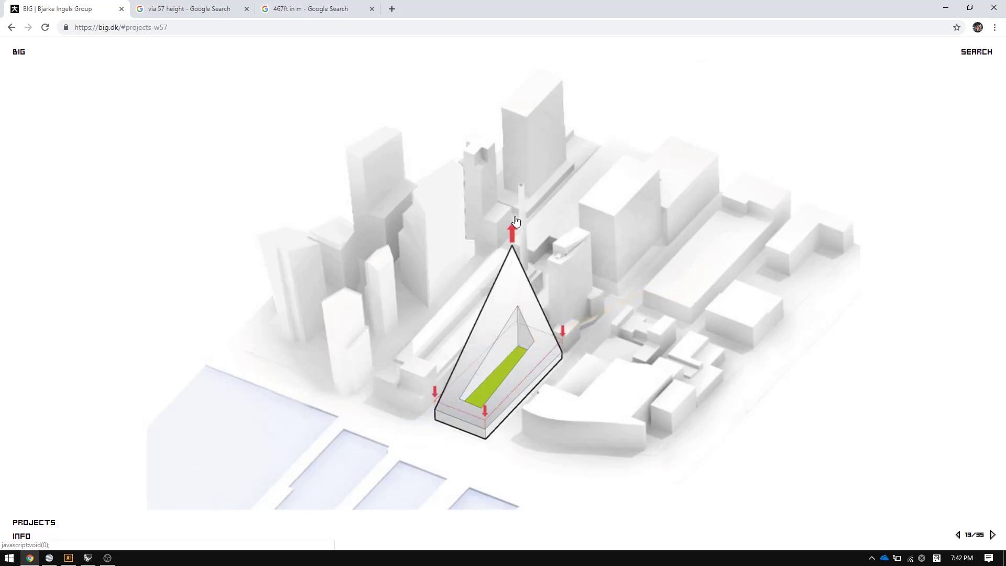
click(516, 222)
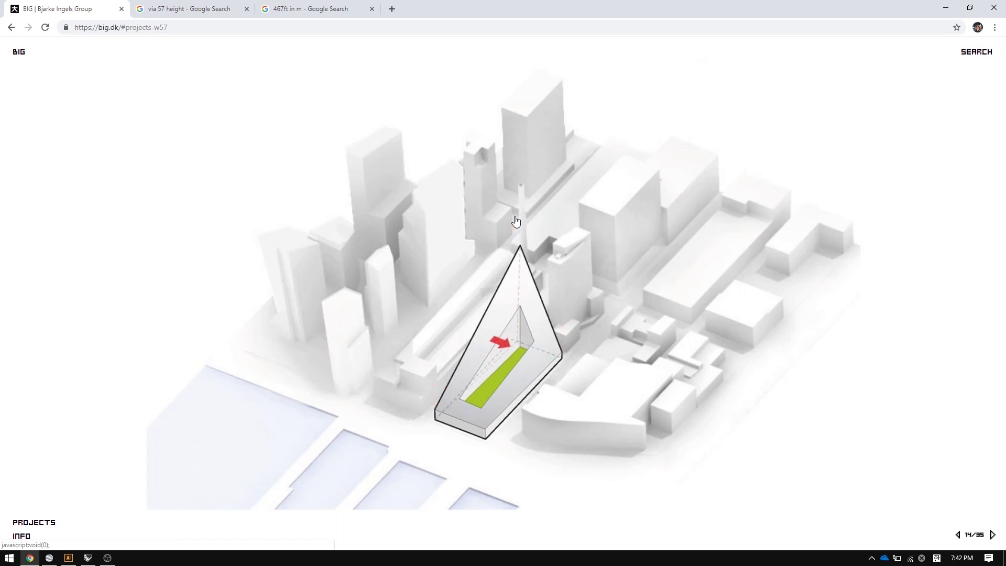
- Return to Rhino, show the Layers list, and abandon a started polyline
key(alt+Tab)
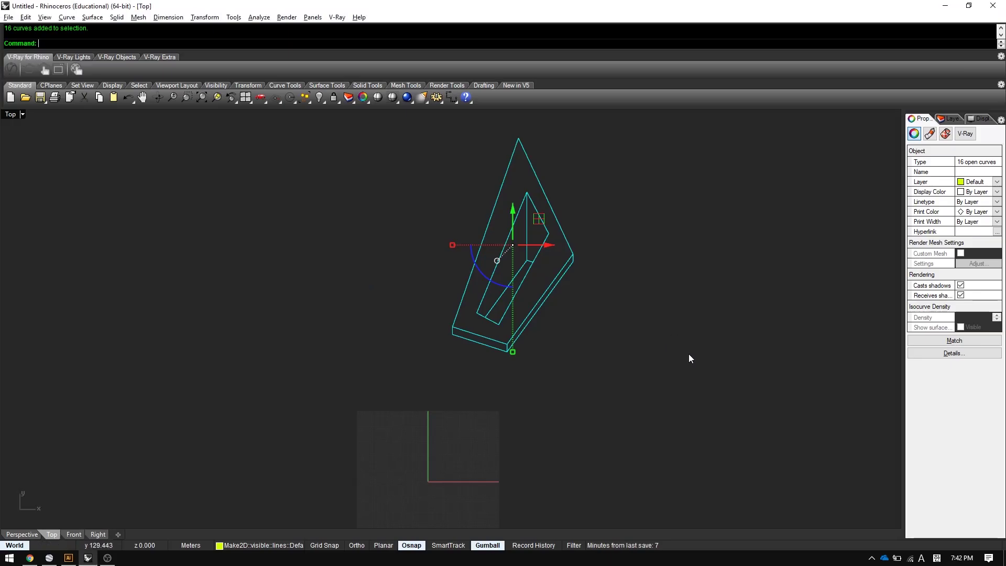
click(687, 363)
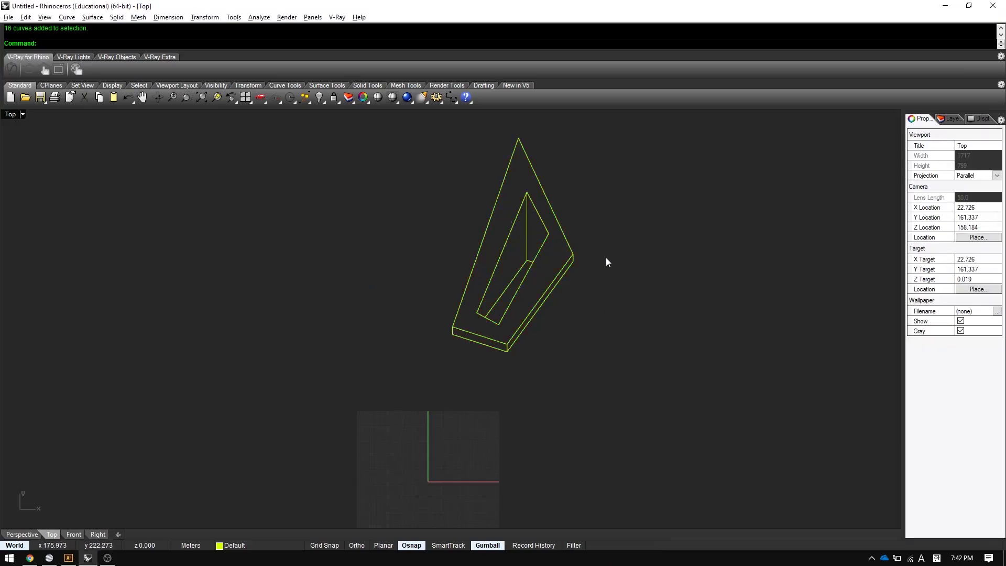
click(948, 118)
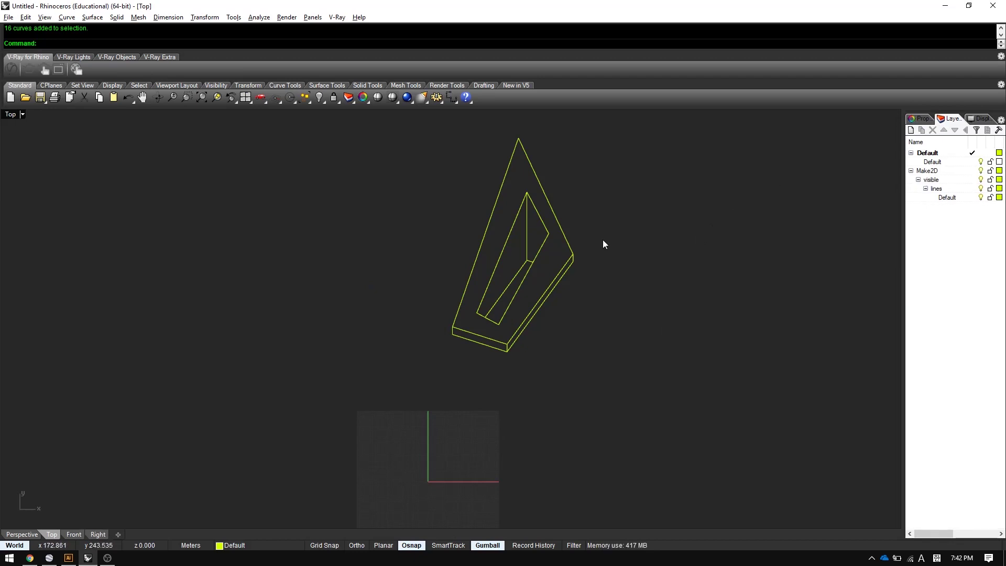
text(Ppolyline)
key(Return)
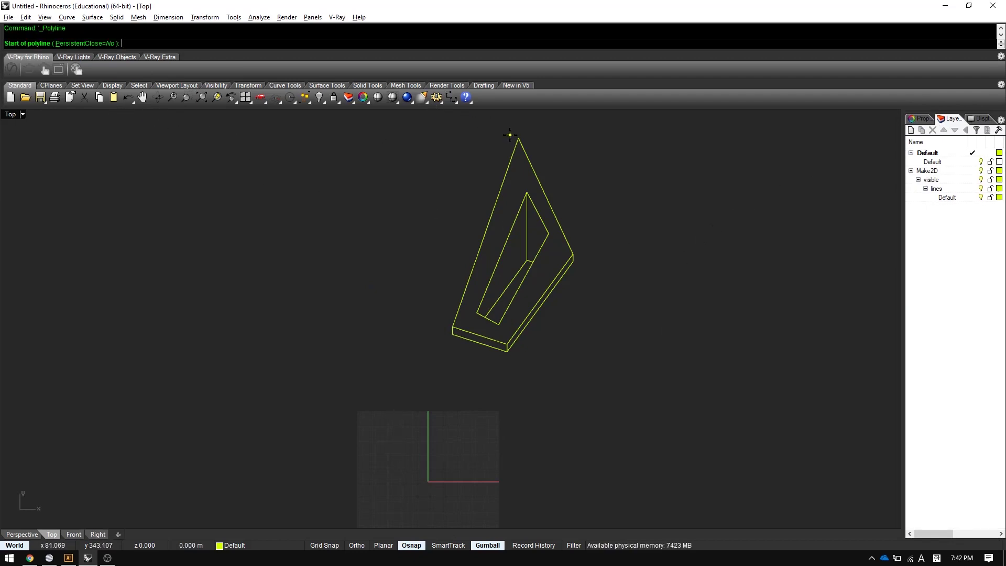
click(518, 139)
key(Return)
- Run CurveBoolean on all linework curves, picking the whole tower area as one closed outline
drag(548, 224, 463, 368)
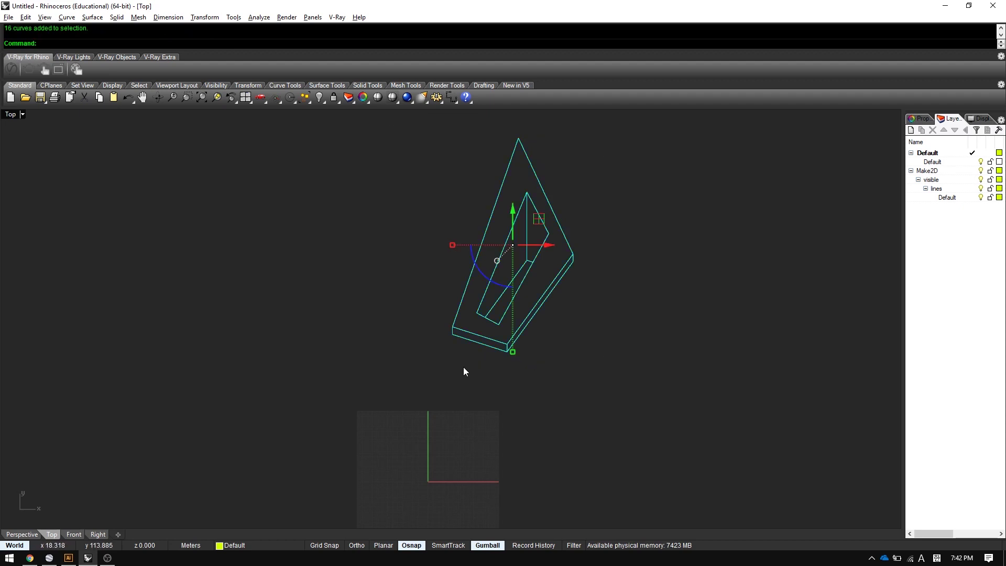
right_drag(602, 304, 576, 338)
text(CurveBo)
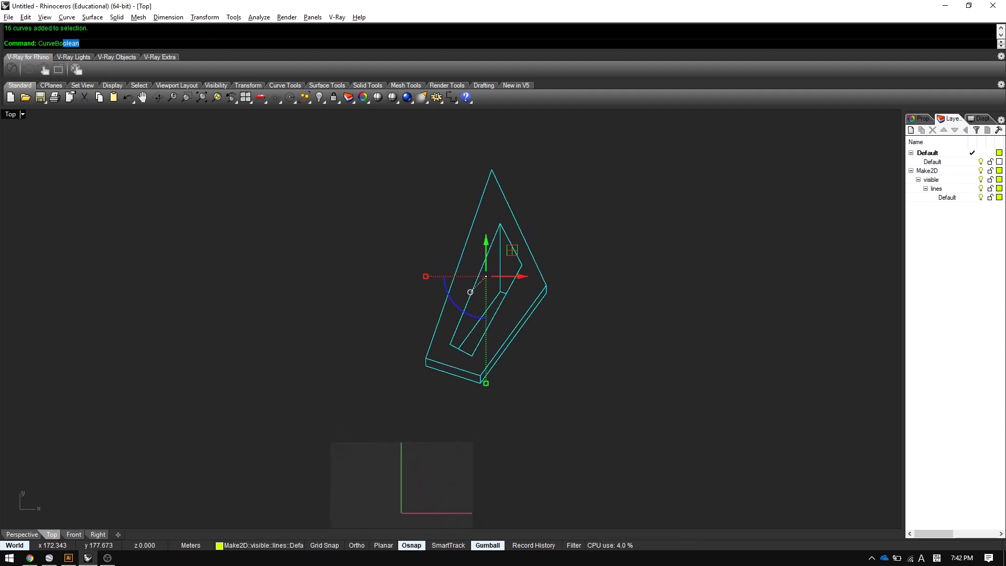
key(Return)
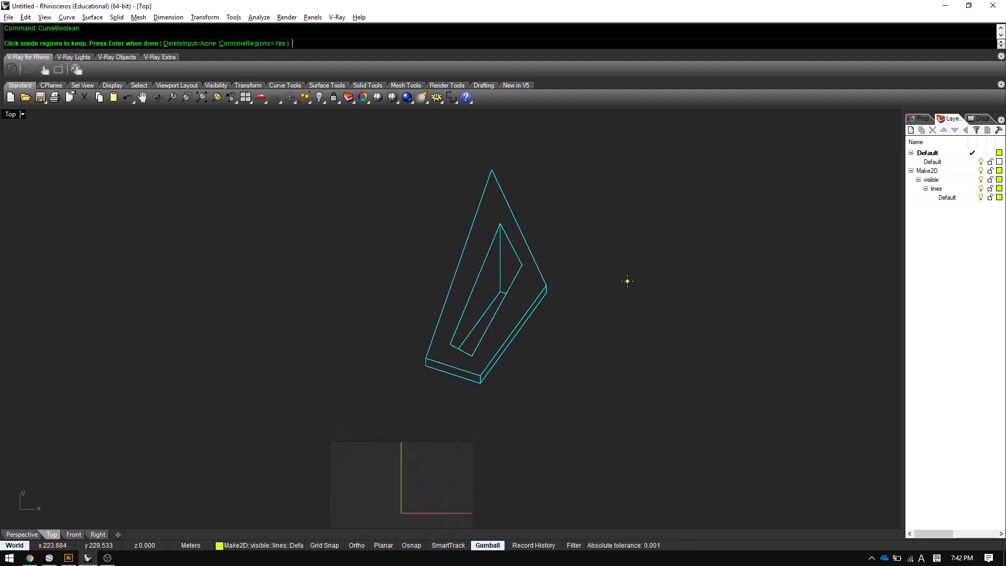
click(511, 315)
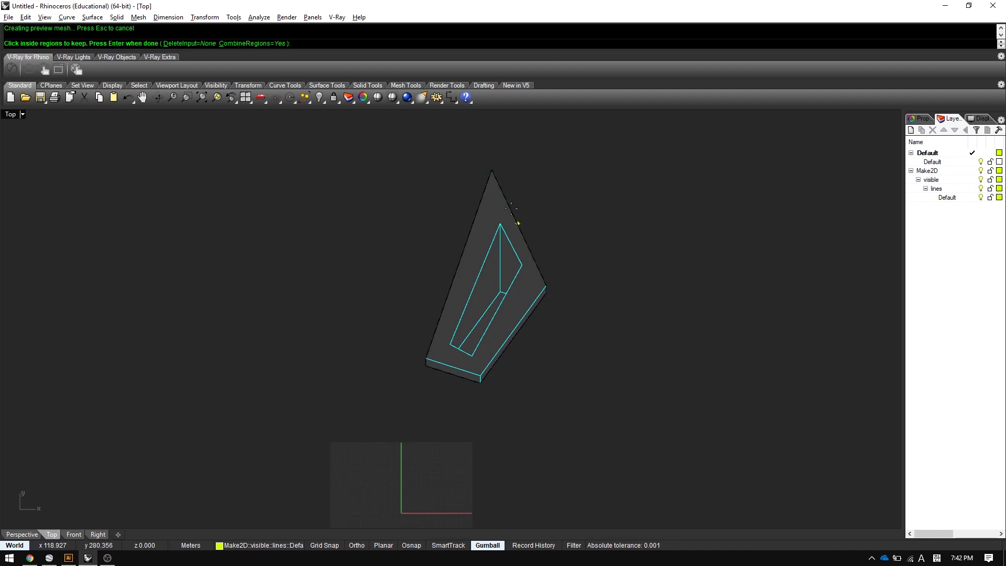
key(Return)
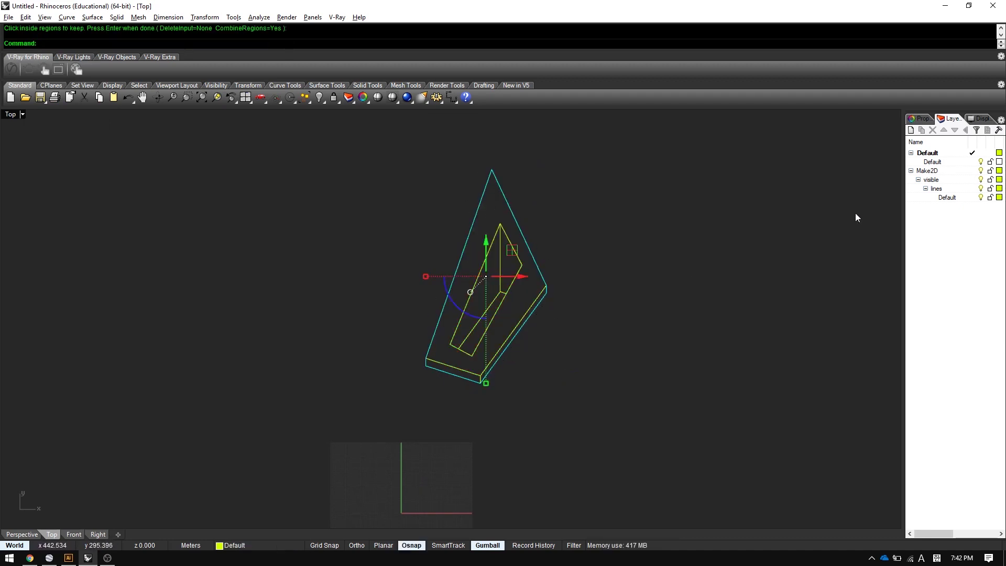
- Add a layer named OUTLINE and rename the Default linework layer to THIN
click(947, 197)
key(ctrl+n)
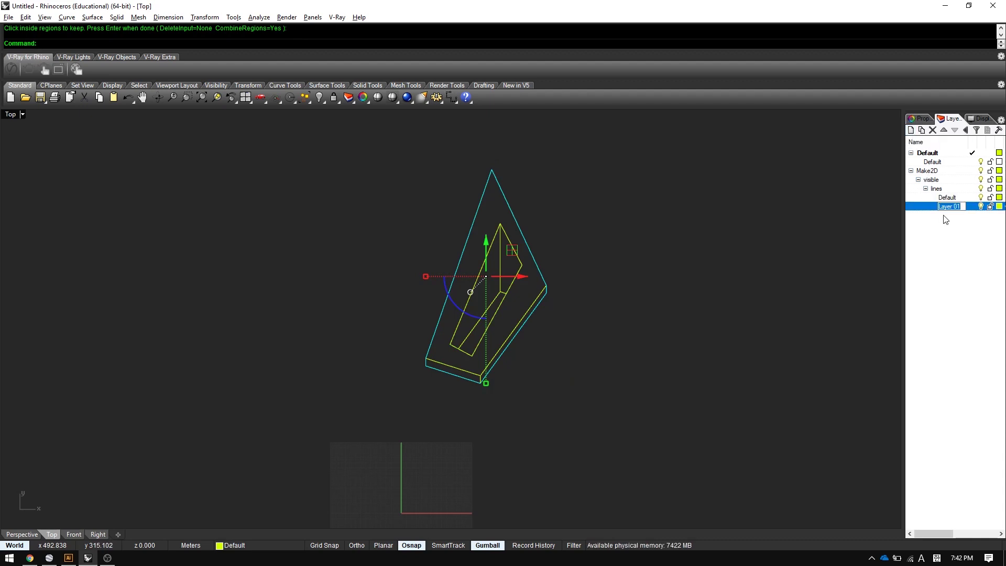
text(OUTLINE)
key(Return)
double_click(949, 200)
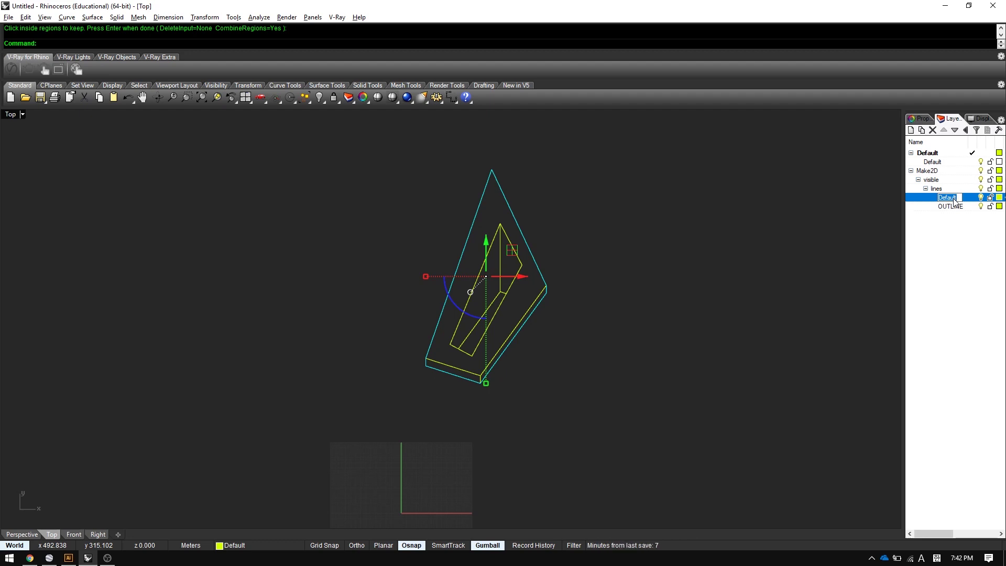
text(THIN)
key(Return)
- Move THIN and OUTLINE up to the top level and Purge the leftover empty layers
click(669, 287)
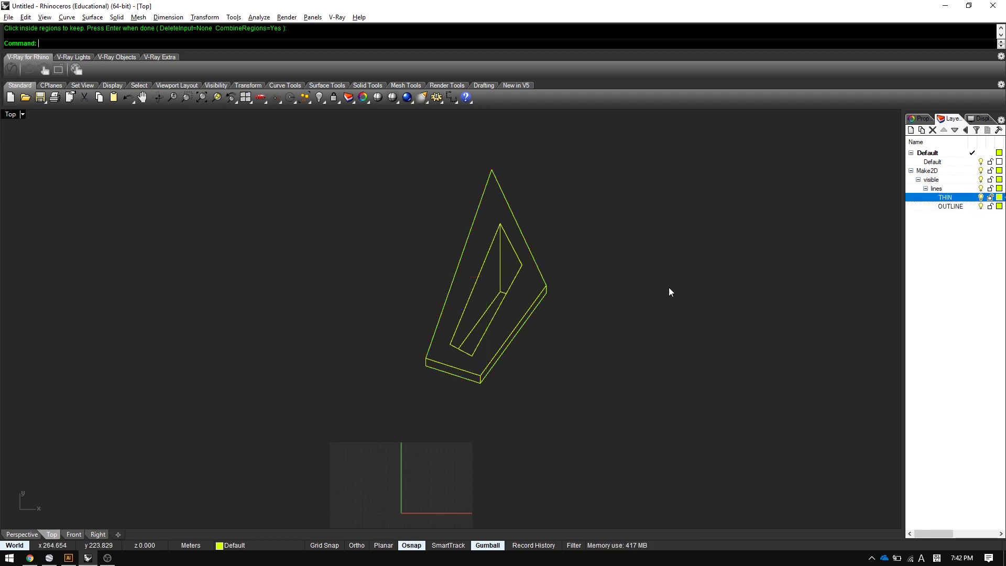
shift+click(958, 209)
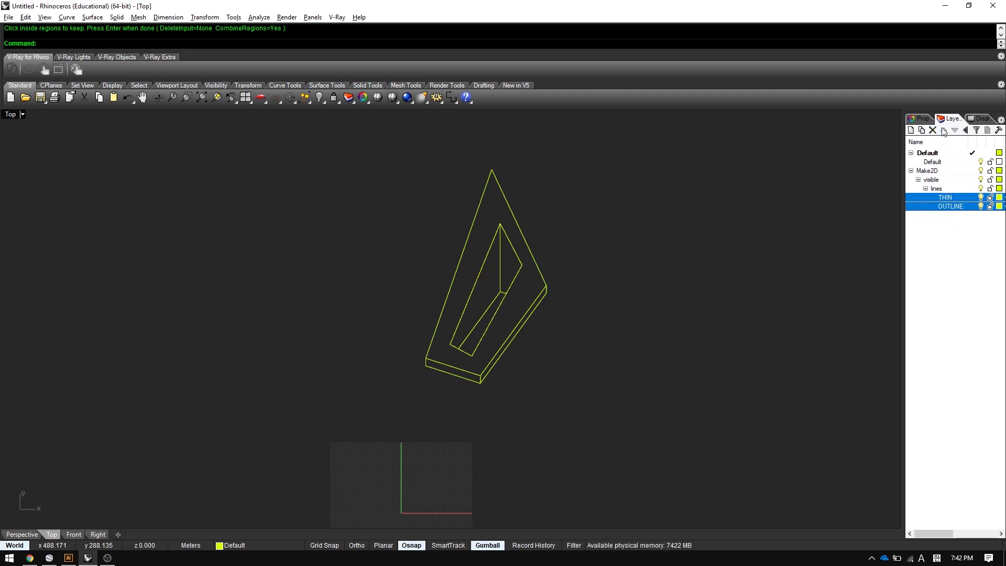
click(965, 131)
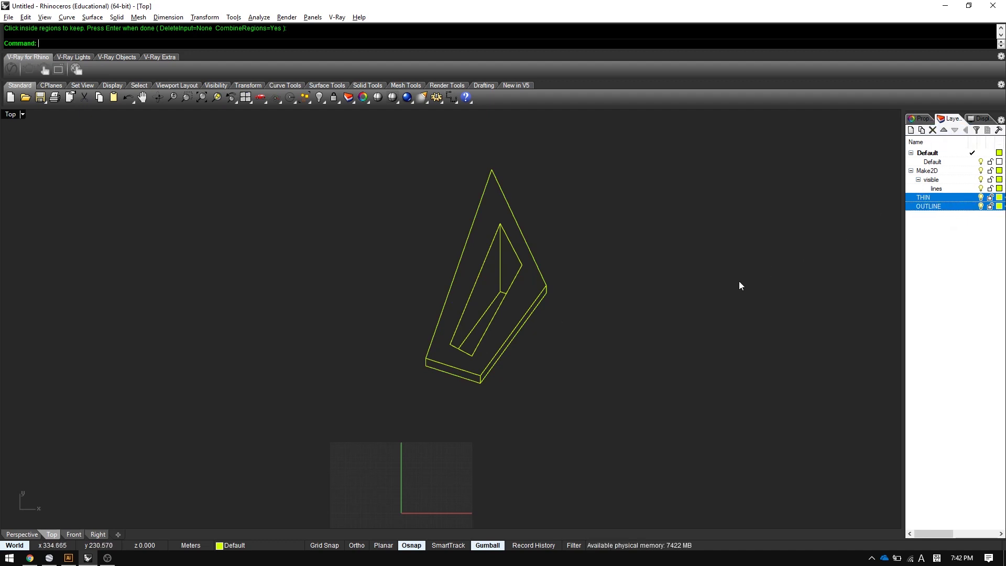
text(PUpurge)
key(Return)
key(Return)
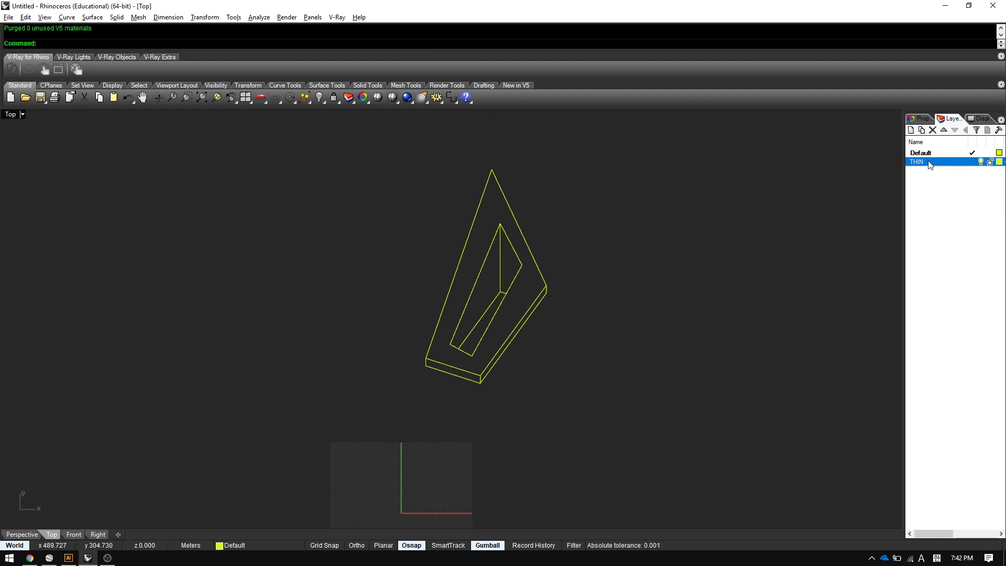
drag(647, 210, 332, 390)
- Pick overlapping curves and dismiss the Default layer's colour window without changes
click(553, 352)
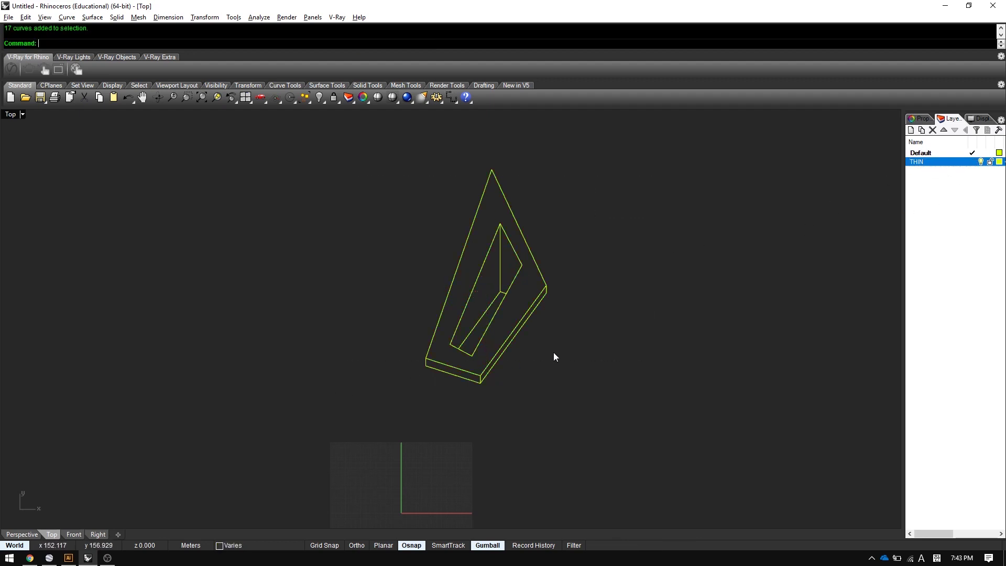
click(531, 318)
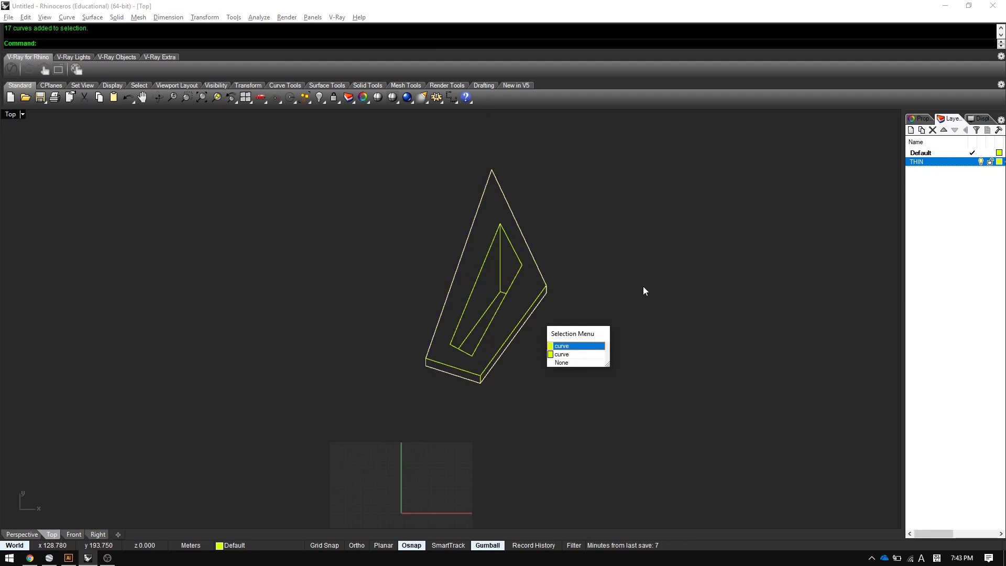
click(998, 153)
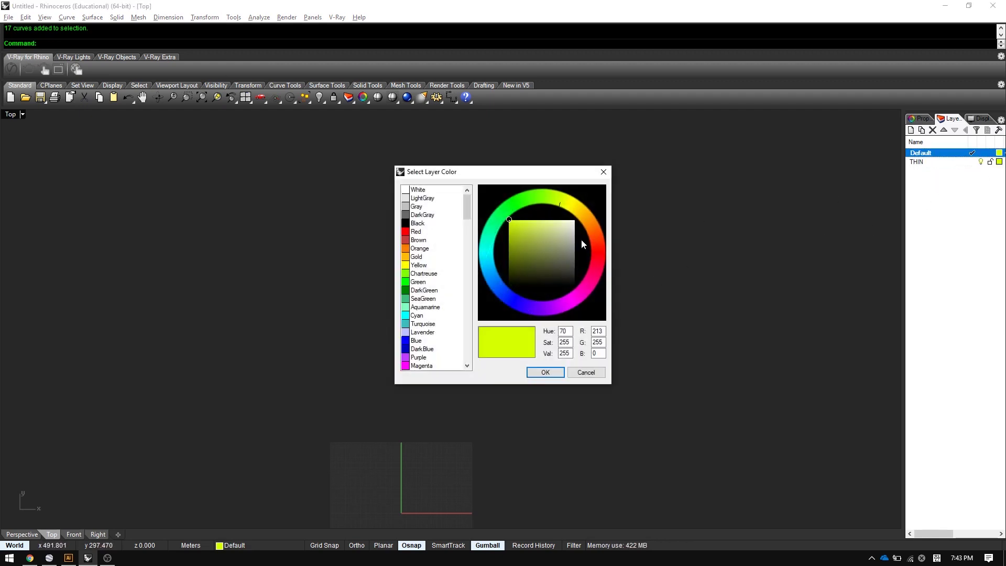
key(Return)
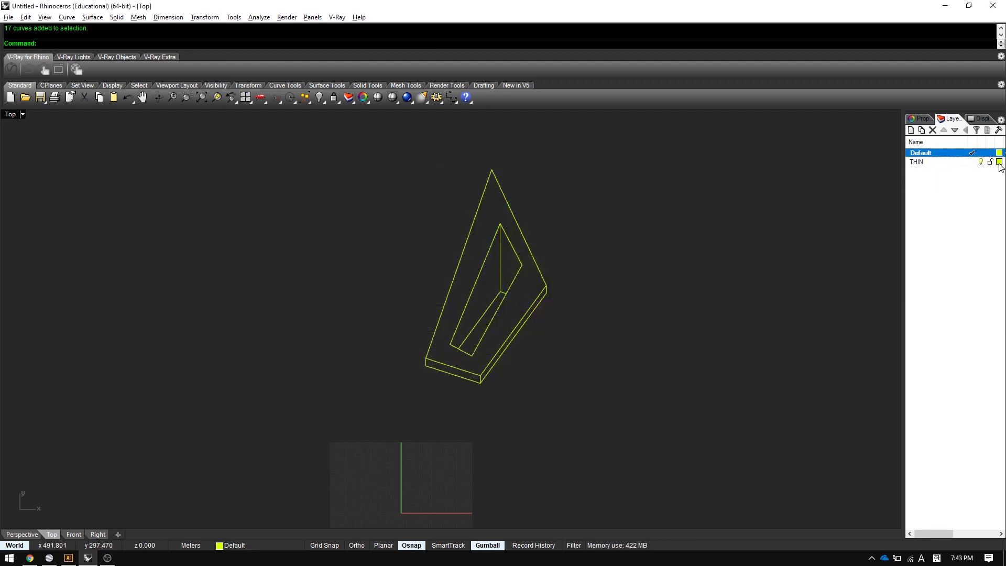
click(955, 161)
click(948, 152)
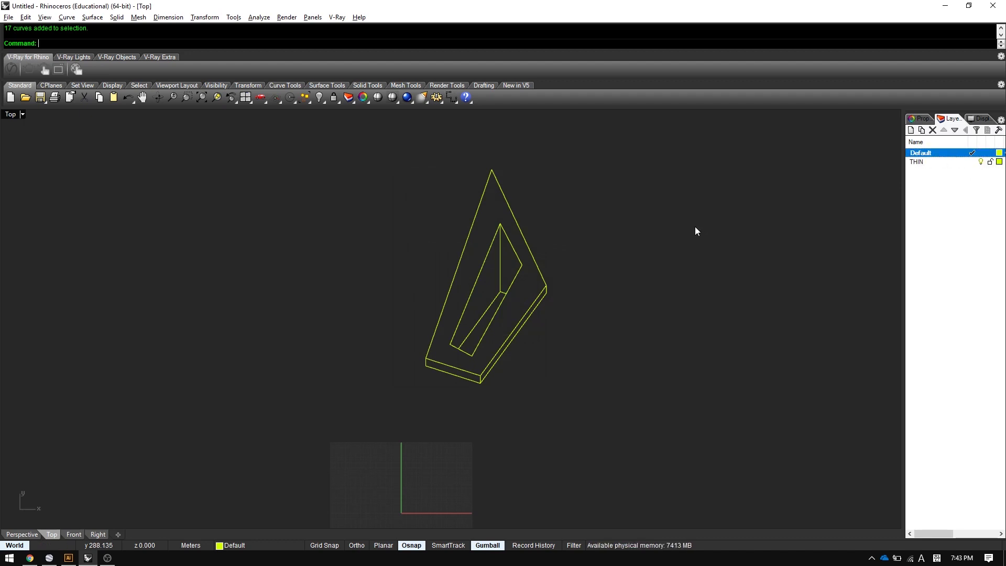
click(538, 266)
- Undo the Purge and the layer parent changes, restoring the Make2D layer hierarchy
key(Return)
key(ctrl+z)
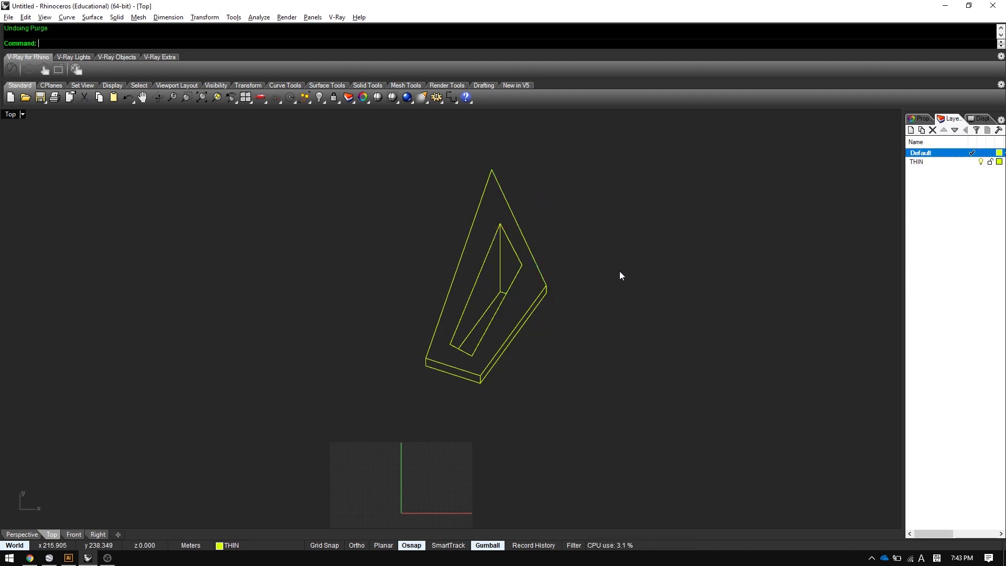
key(ctrl+z)
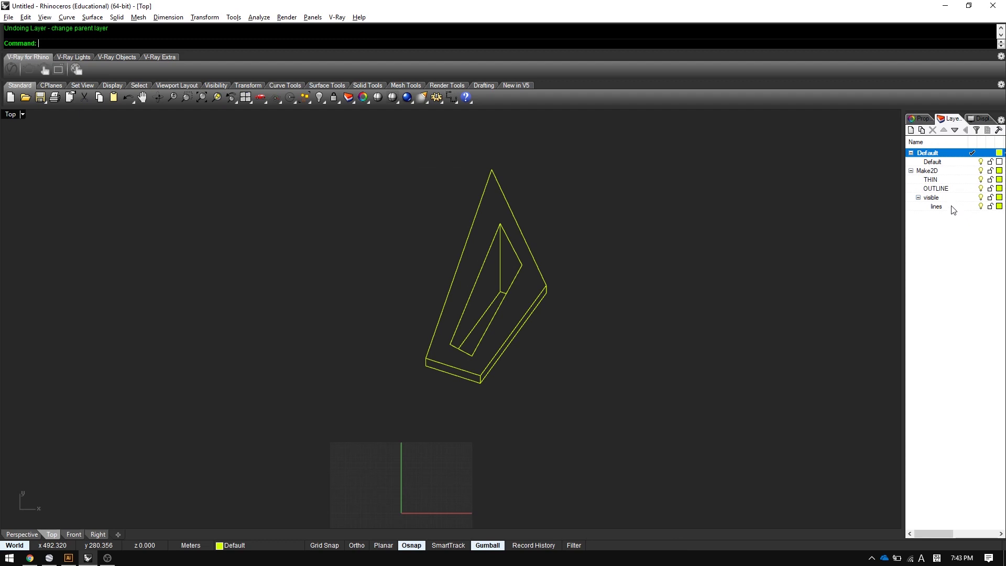
key(ctrl+z)
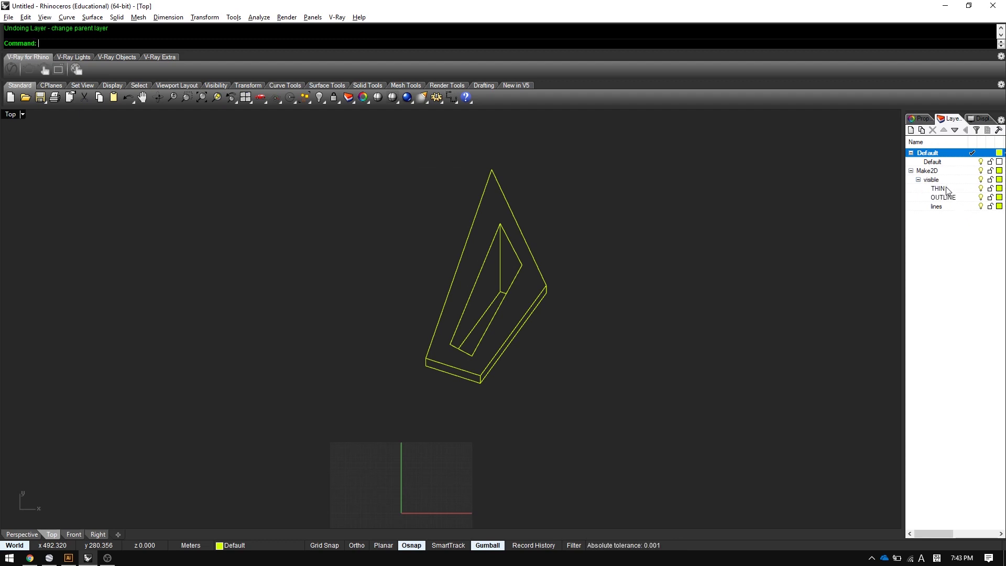
- Undo once more so lines is again parent of THIN and OUTLINE
click(956, 202)
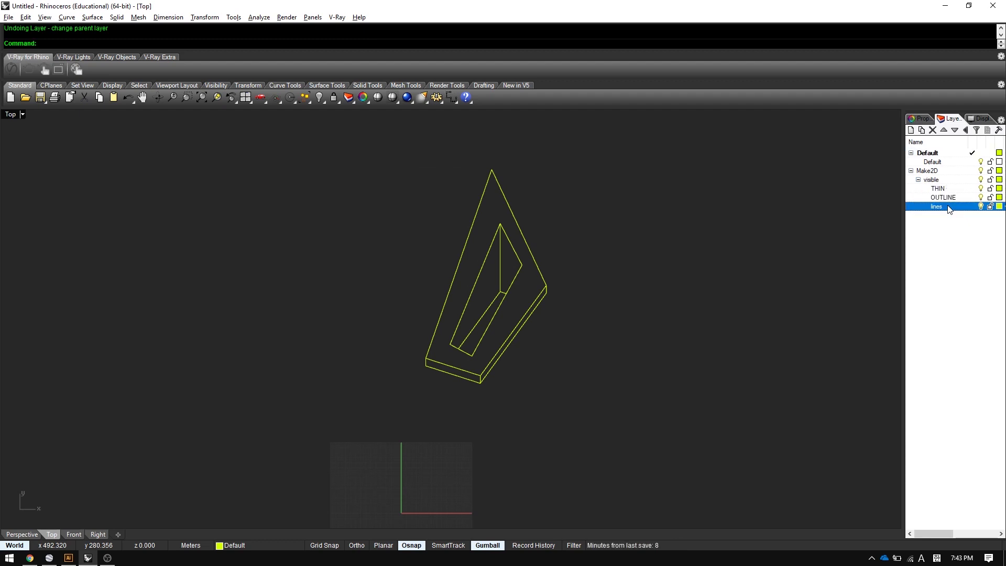
right_click(949, 207)
click(904, 363)
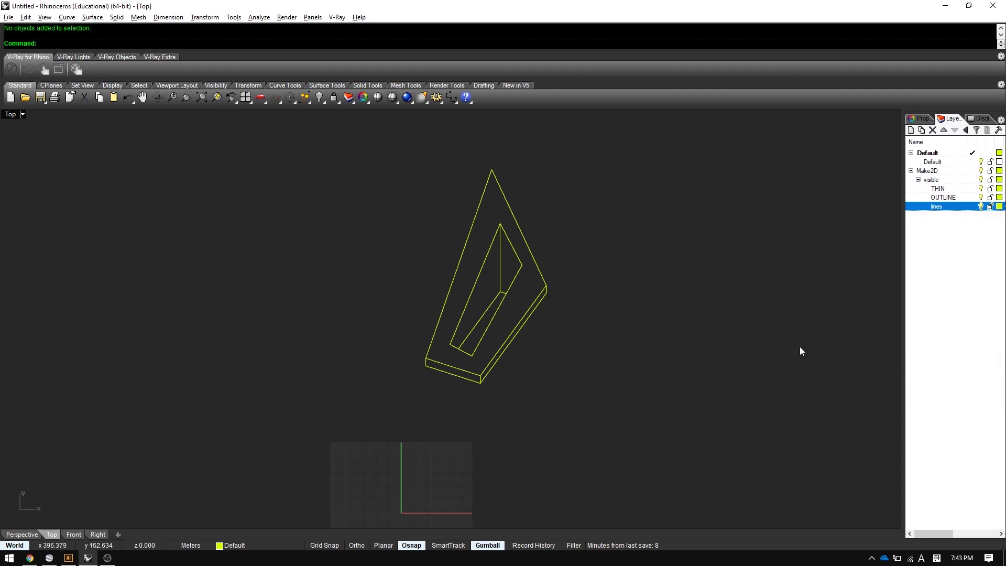
right_click(953, 193)
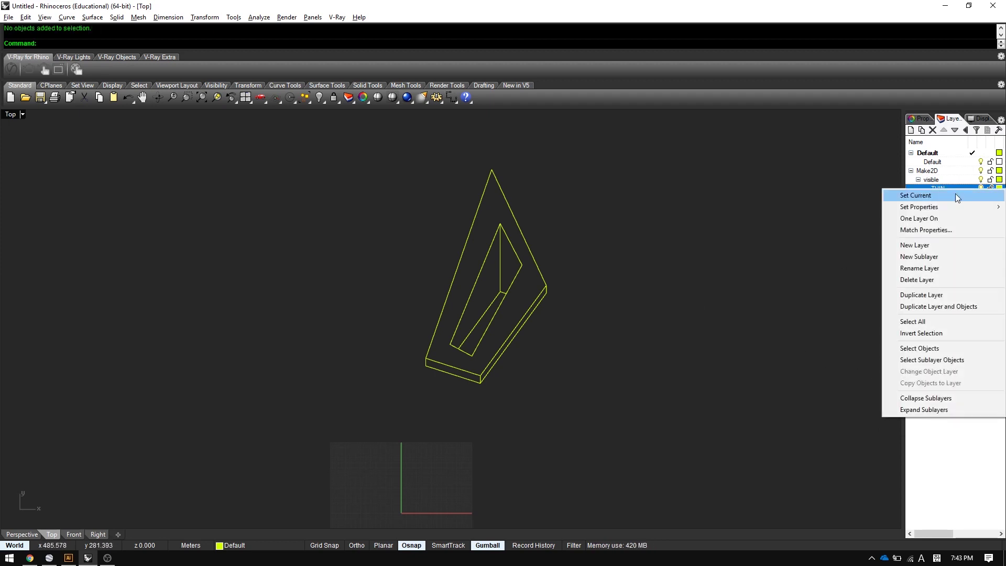
click(790, 355)
key(ctrl+z)
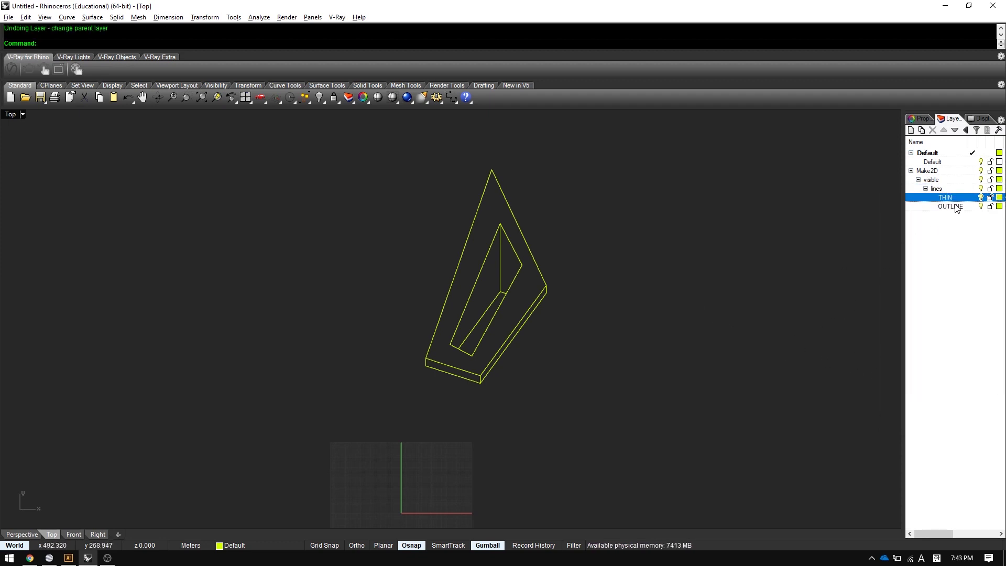
- Check the THIN layer's objects, then pick the outer boundary curve via the selection menu
right_click(948, 203)
click(936, 367)
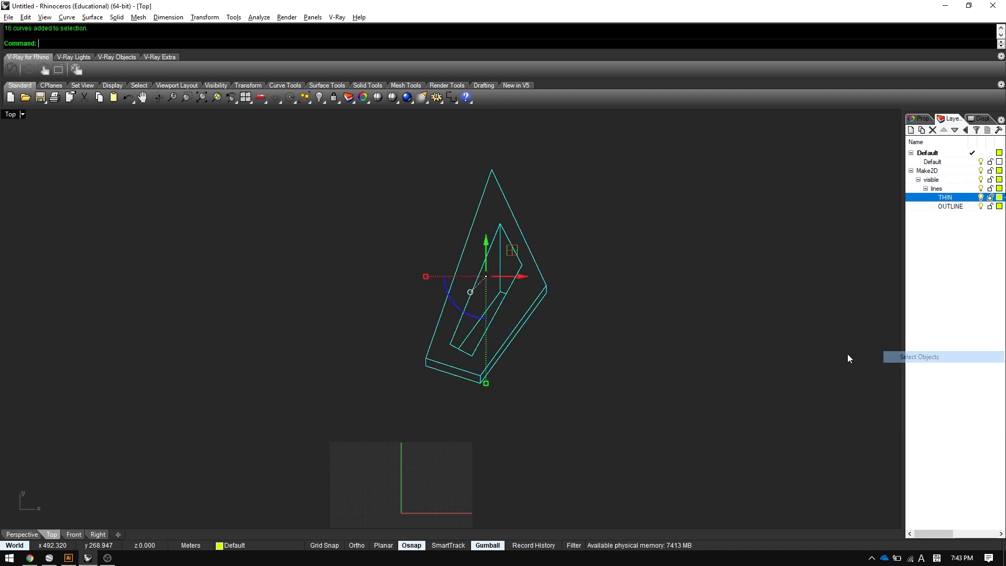
key(Escape)
right_click(950, 206)
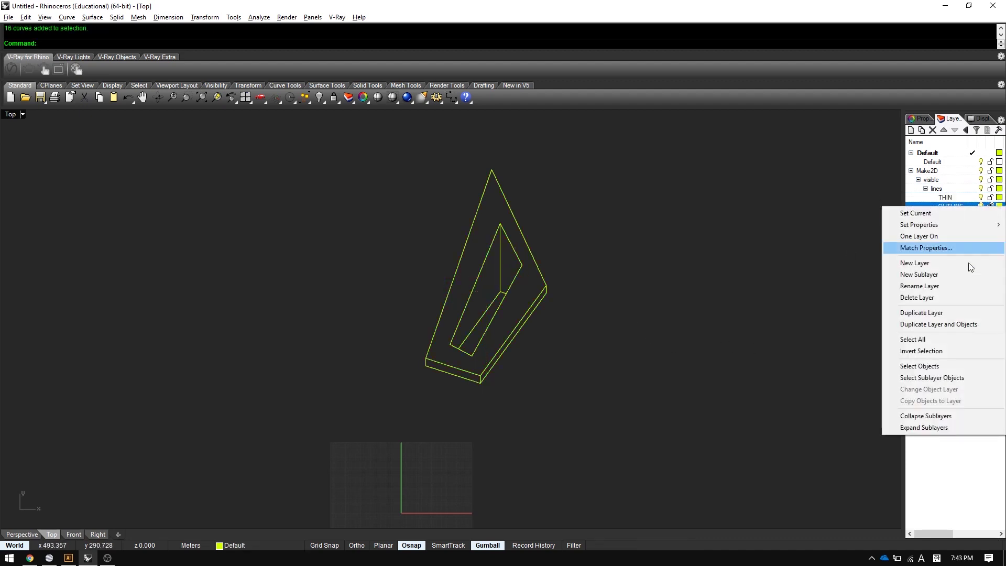
click(932, 374)
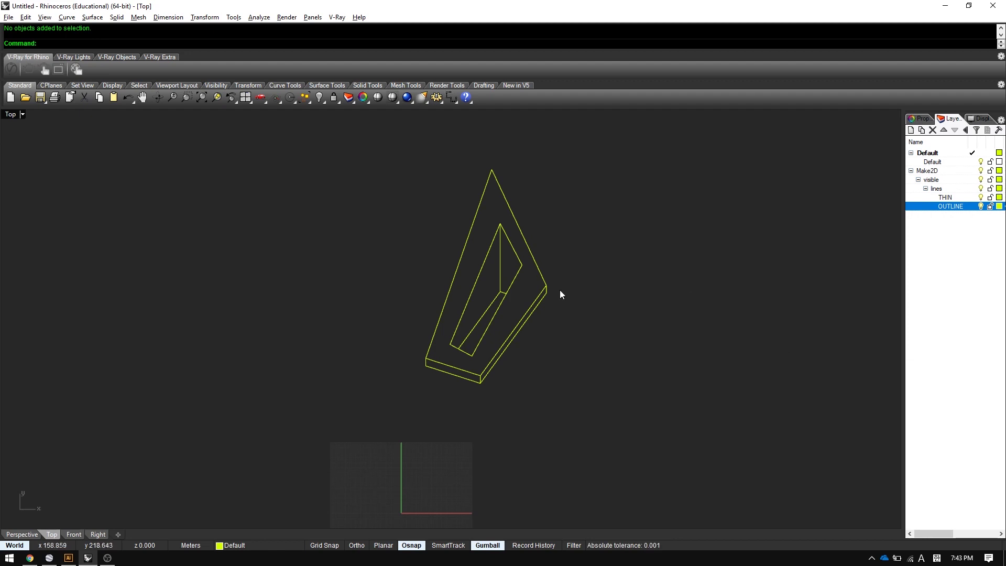
click(540, 276)
click(578, 312)
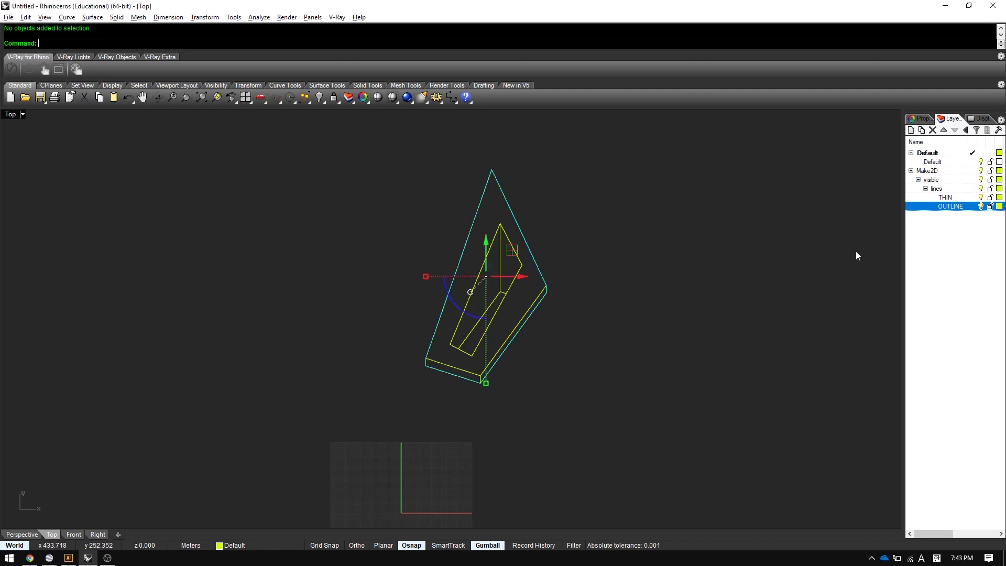
- Move the outer curve onto the OUTLINE layer and make that layer red
right_click(954, 214)
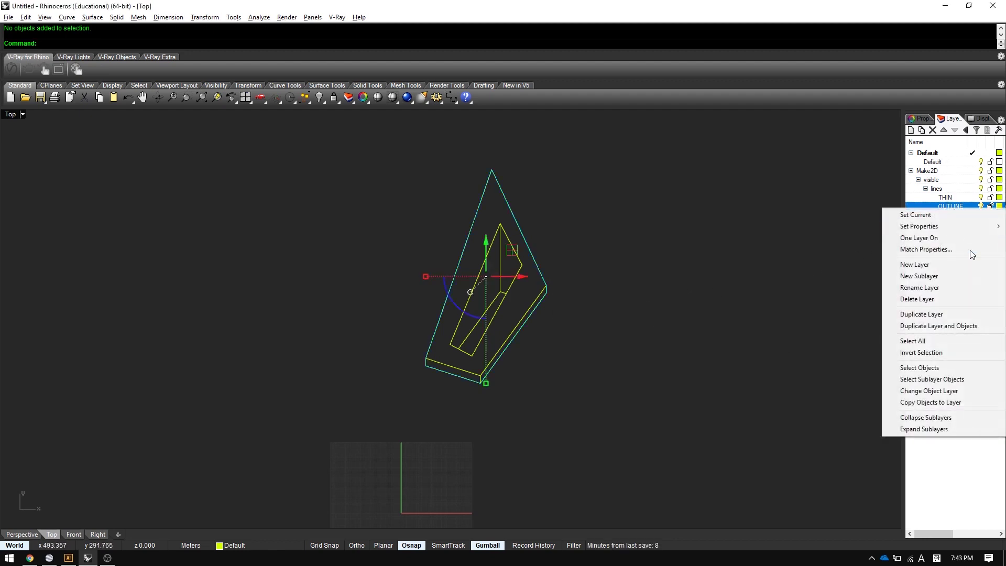
click(953, 393)
click(999, 207)
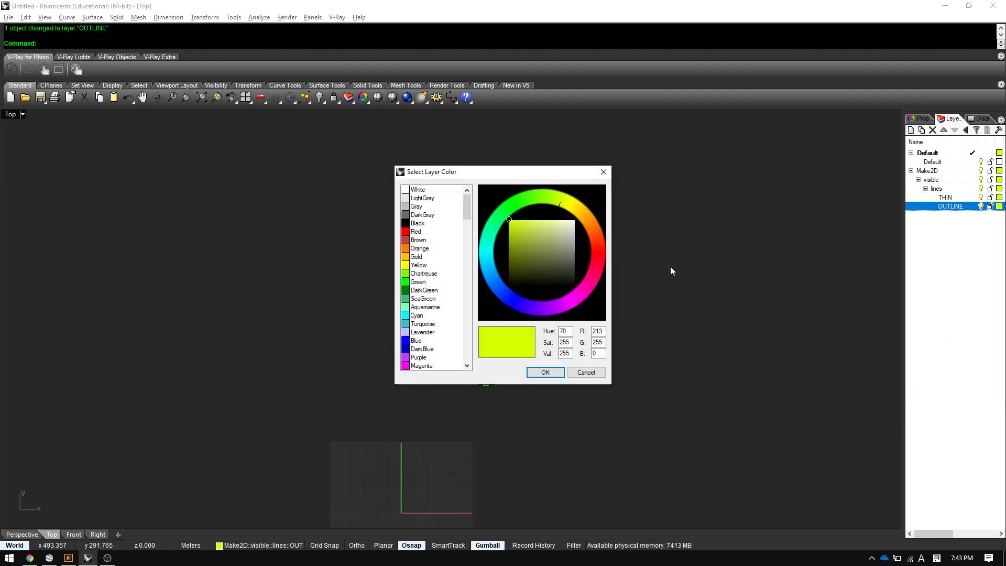
double_click(416, 231)
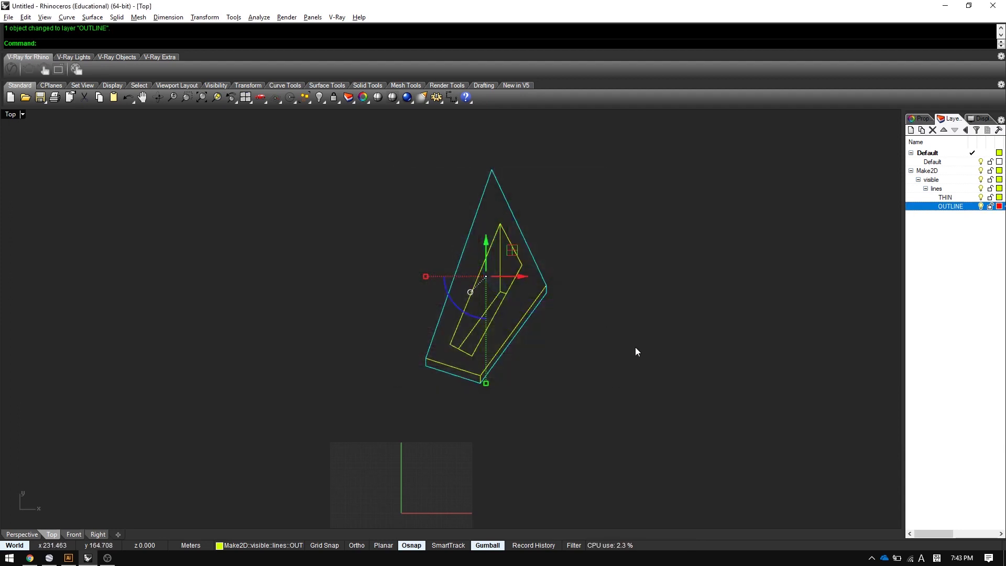
- Bring the outline curve to the front, then window-select all 17 diagram curves
click(542, 272)
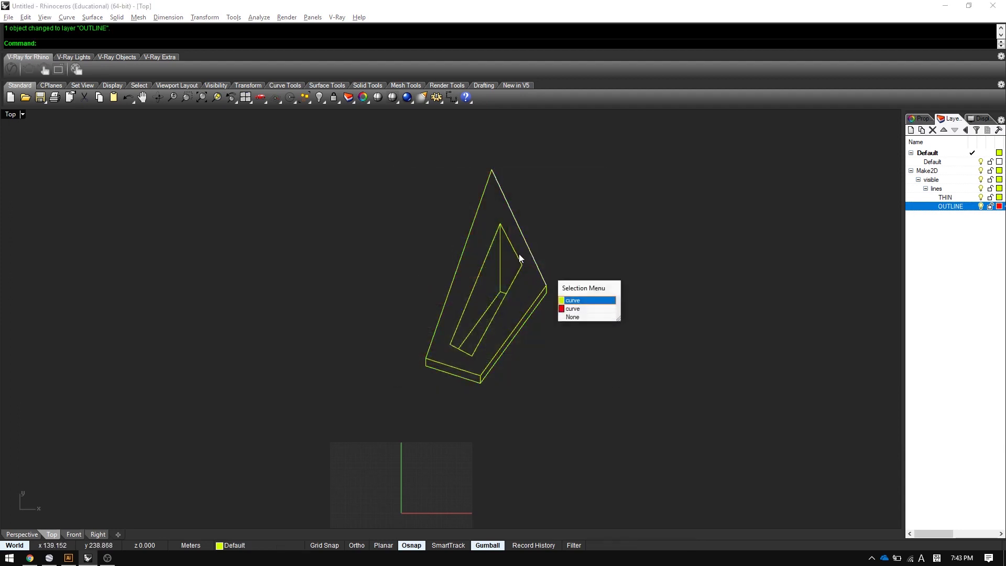
click(584, 308)
text(BringToFront)
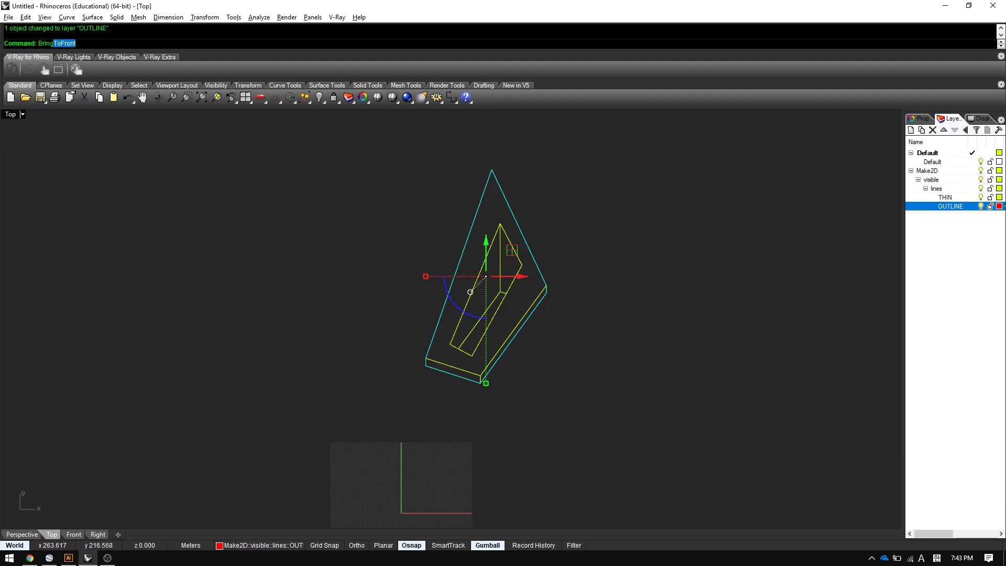
key(Return)
key(Escape)
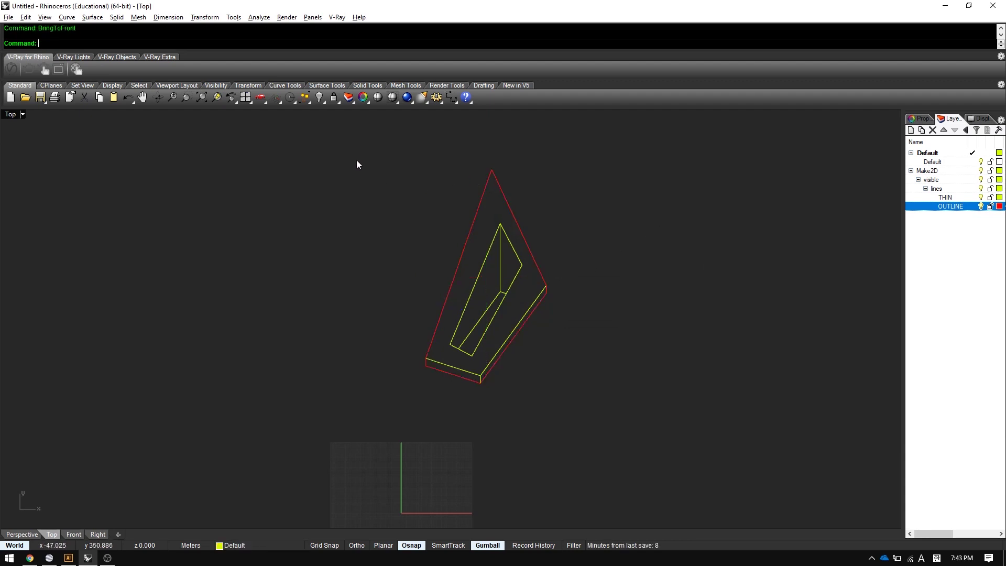
drag(356, 160, 619, 436)
- Select all the diagram curves and choose Adobe Illustrator as the Export Selected format
key(Escape)
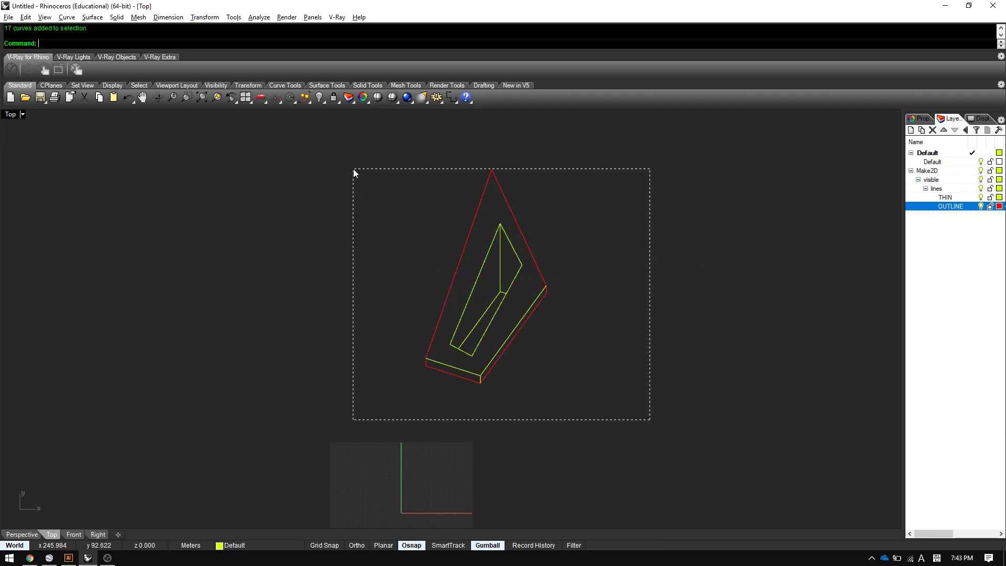
drag(353, 169, 353, 175)
text(Export)
key(Return)
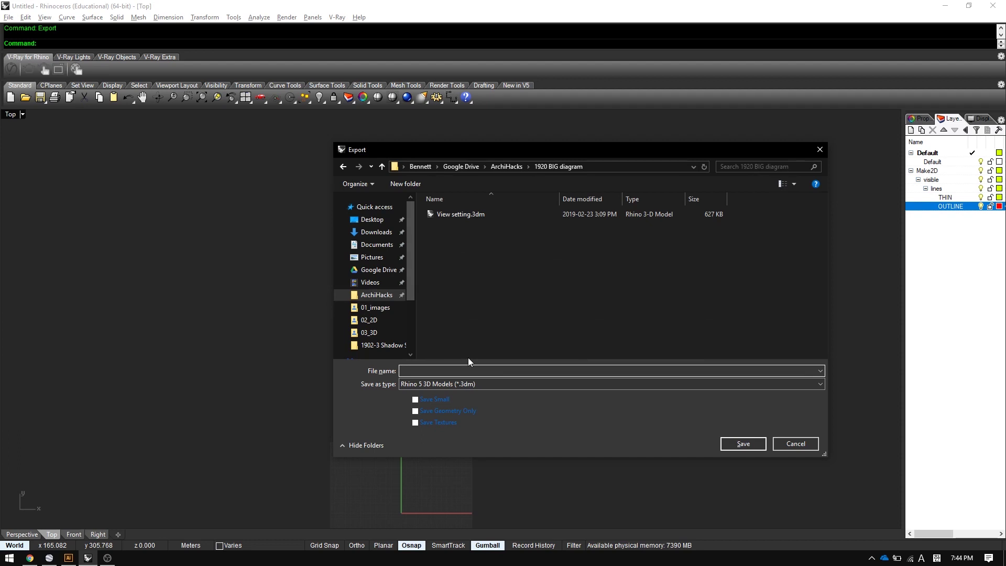
text(B)
text(IG DIAGRAM)
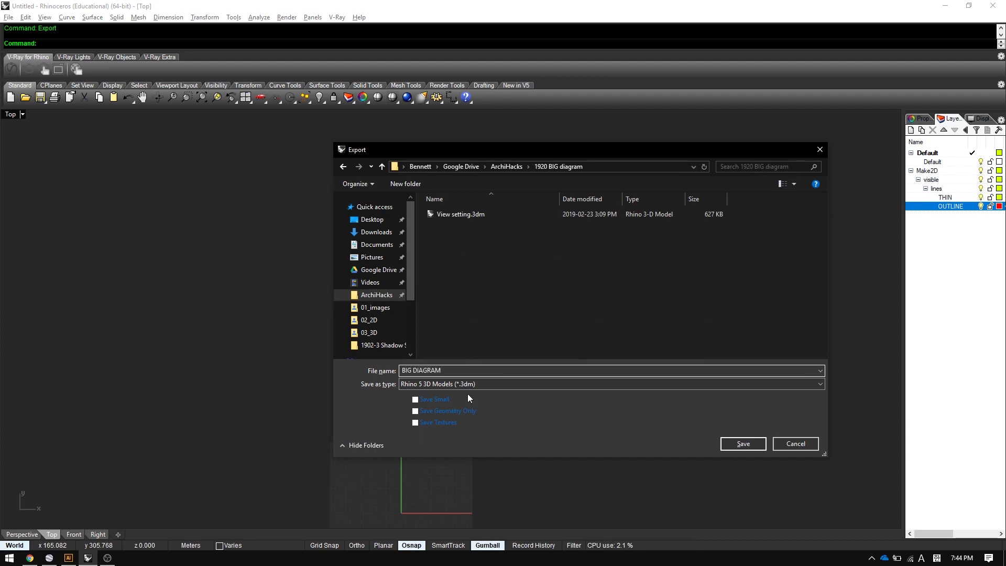
click(493, 383)
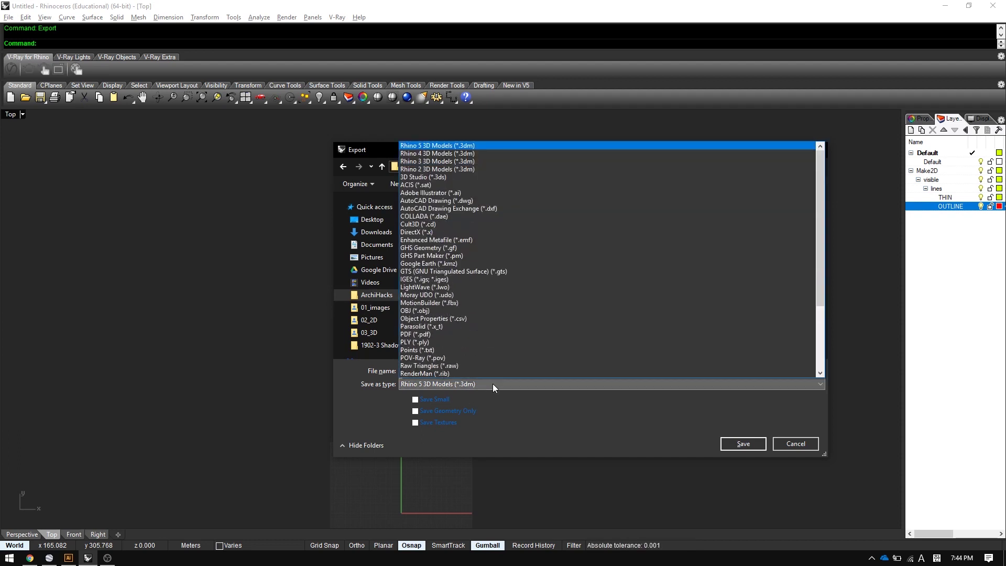
click(448, 192)
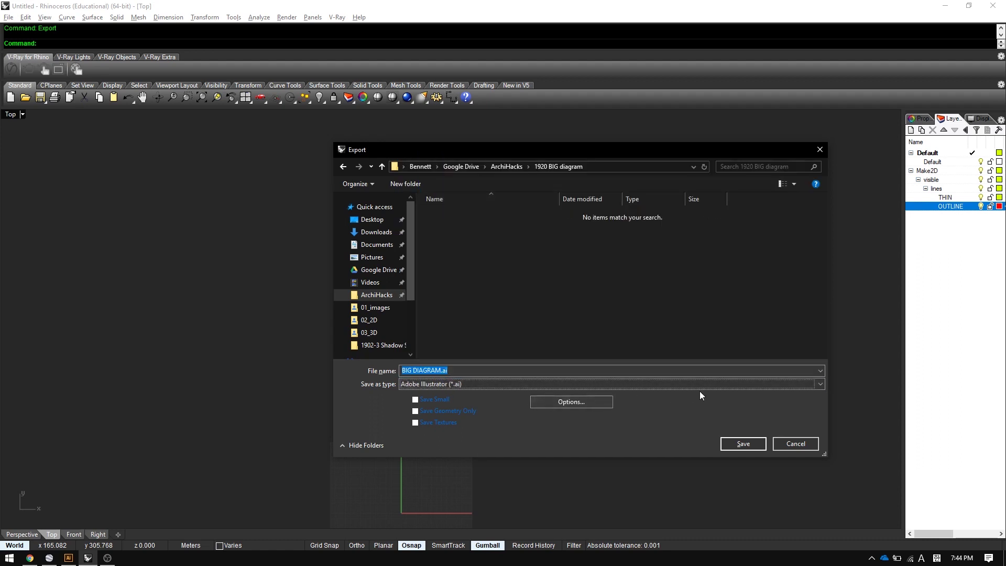
- Name the file BIG DIAGRAM.ai, accept the AI Export Options and save the export
click(756, 371)
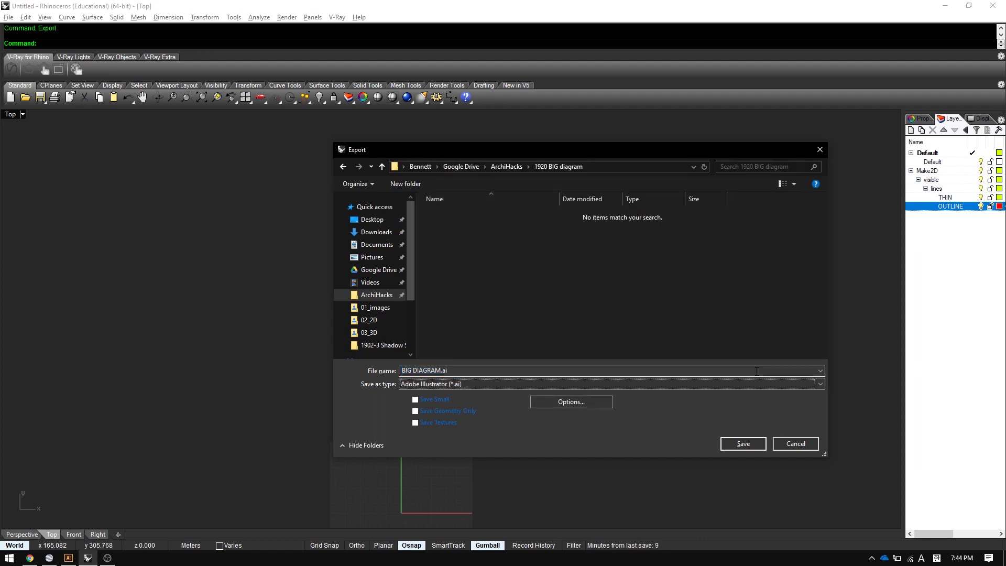
scroll(754, 378, down, 2)
click(752, 382)
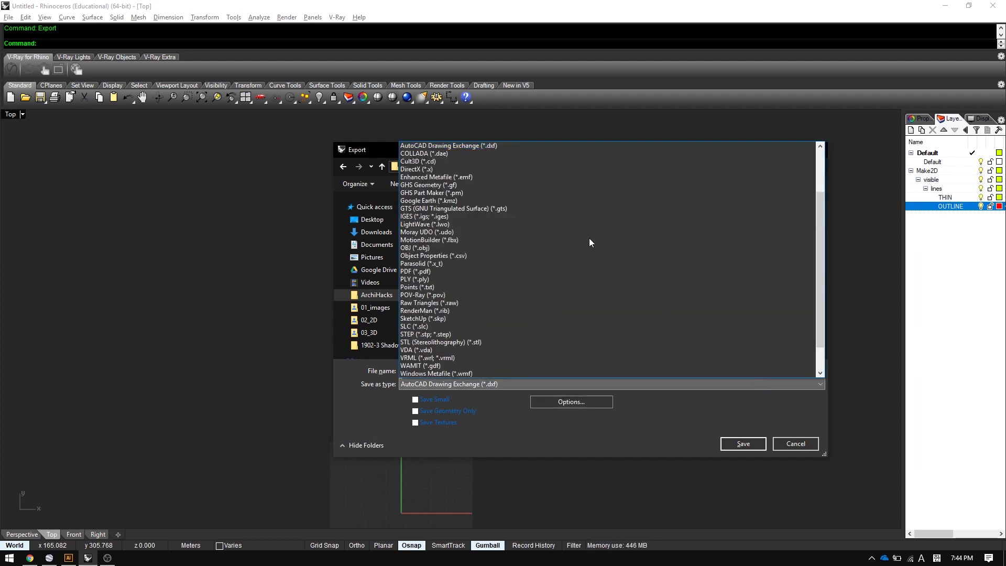
scroll(491, 176, up, 2)
scroll(507, 183, up, 2)
click(449, 192)
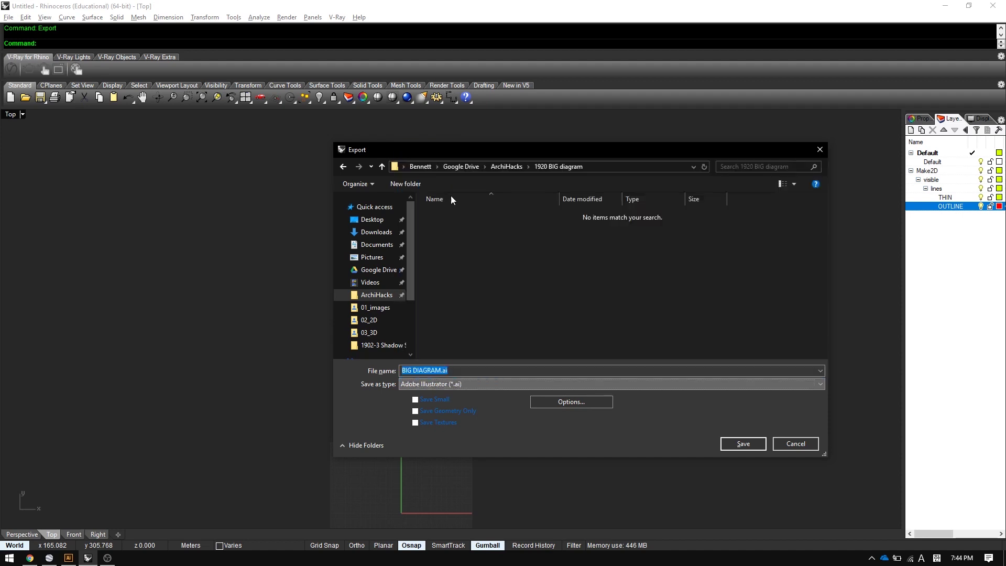
click(596, 401)
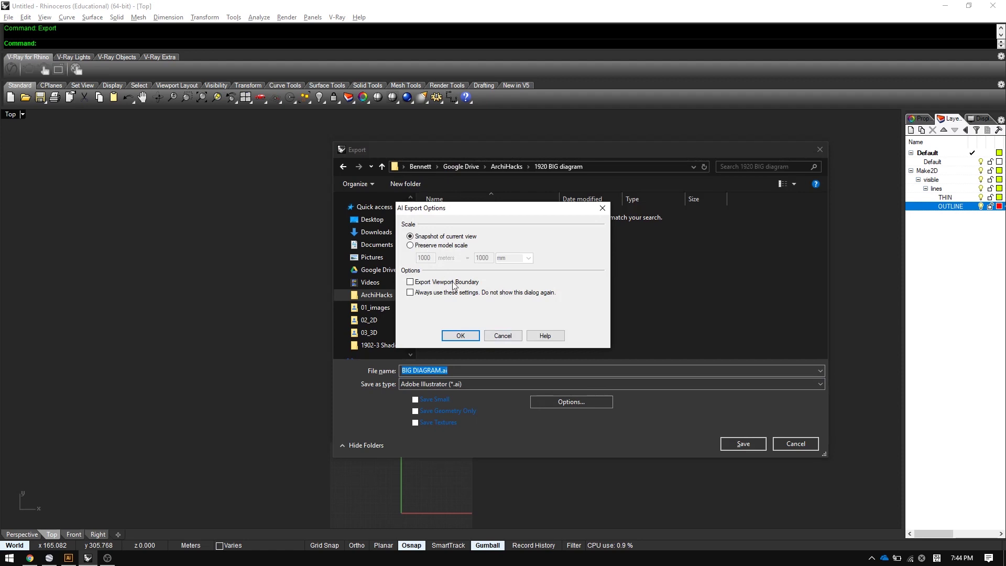
click(461, 336)
click(741, 442)
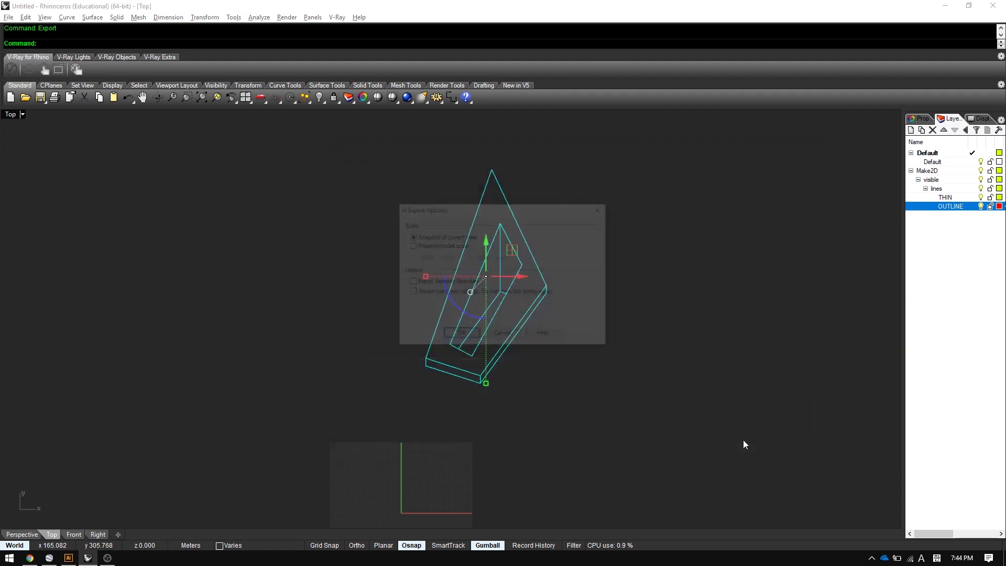
click(454, 336)
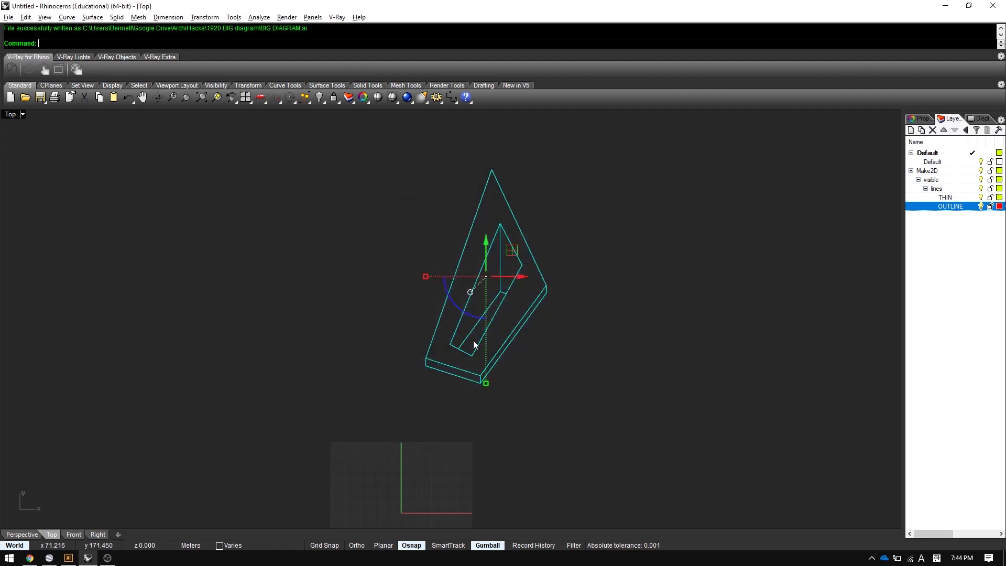
- Bring Illustrator forward and open the exported BIG DIAGRAM.ai file
key(Escape)
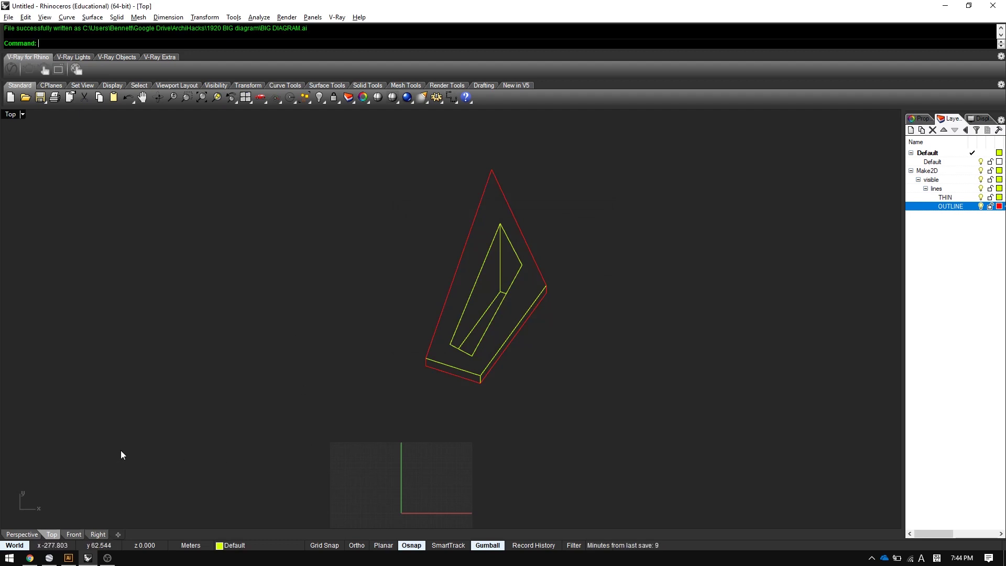
click(76, 558)
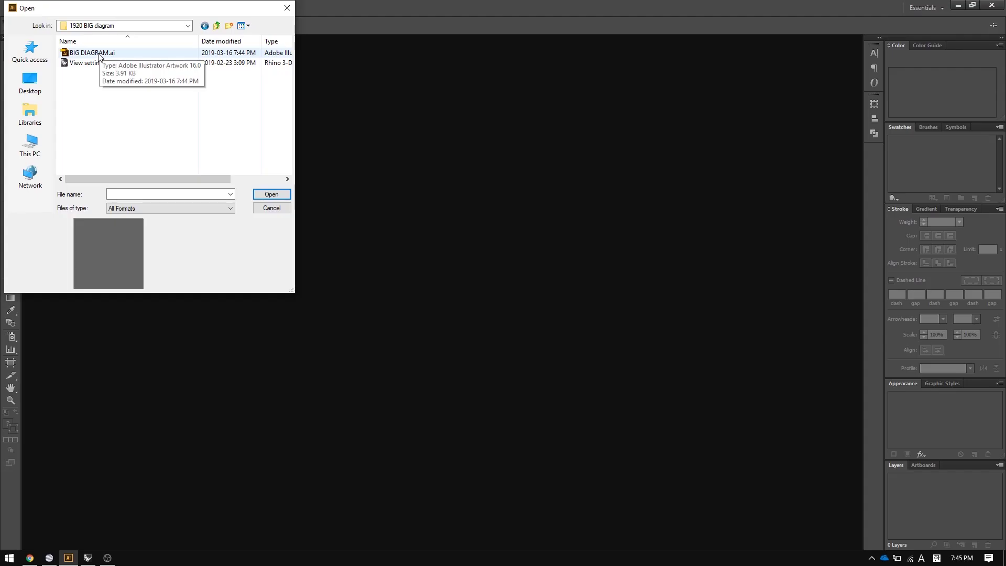
click(98, 55)
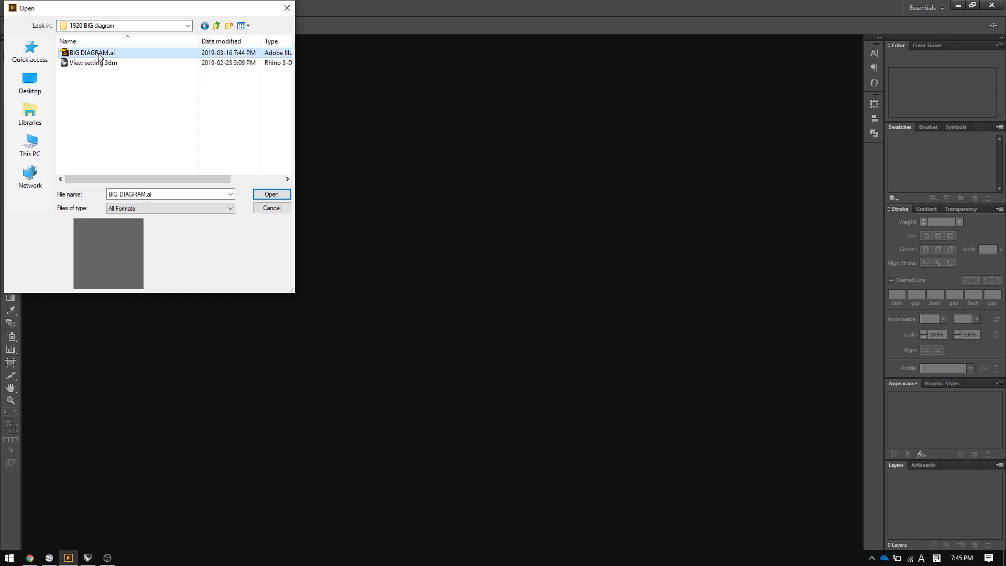
double_click(98, 55)
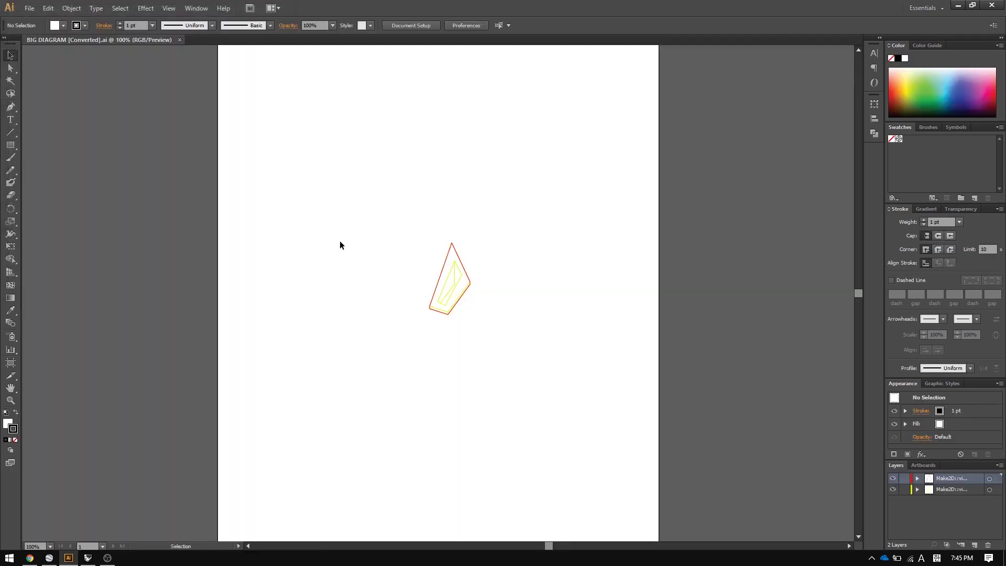
- Marquee-select the whole imported drawing and set its fill to None
drag(292, 192, 534, 394)
click(544, 395)
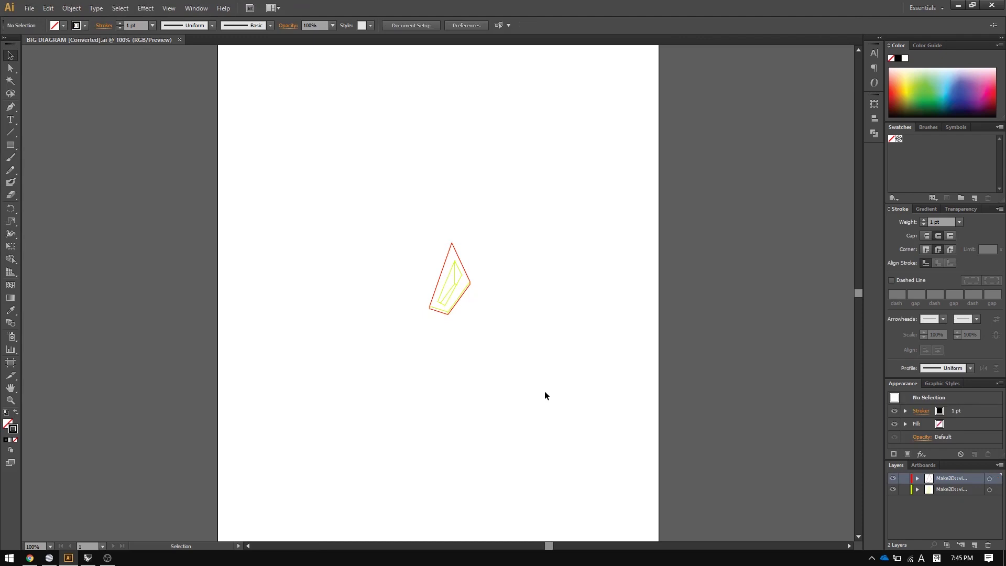
click(922, 464)
- Set Artboard 2's width and height to 500 px
double_click(987, 477)
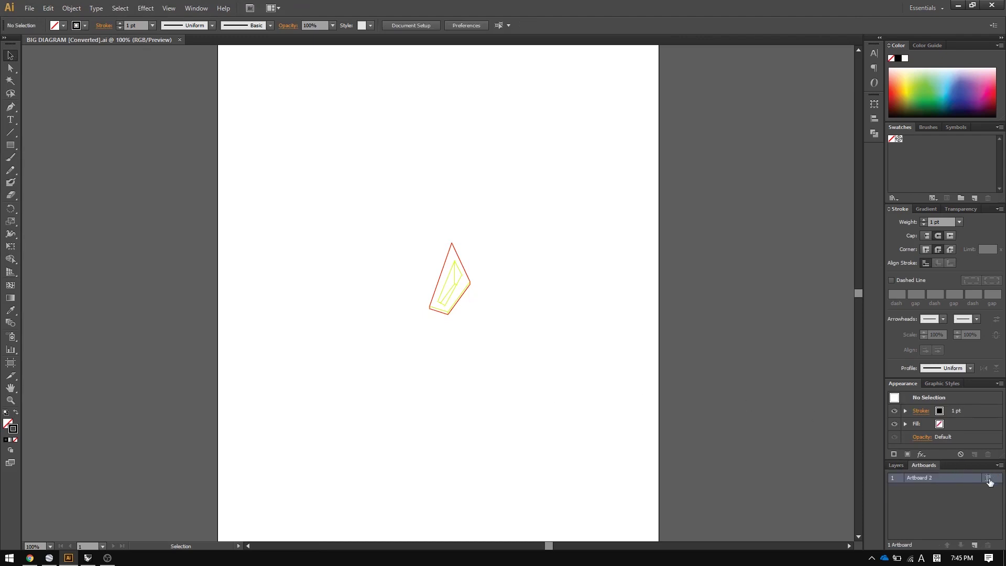
drag(484, 167, 409, 168)
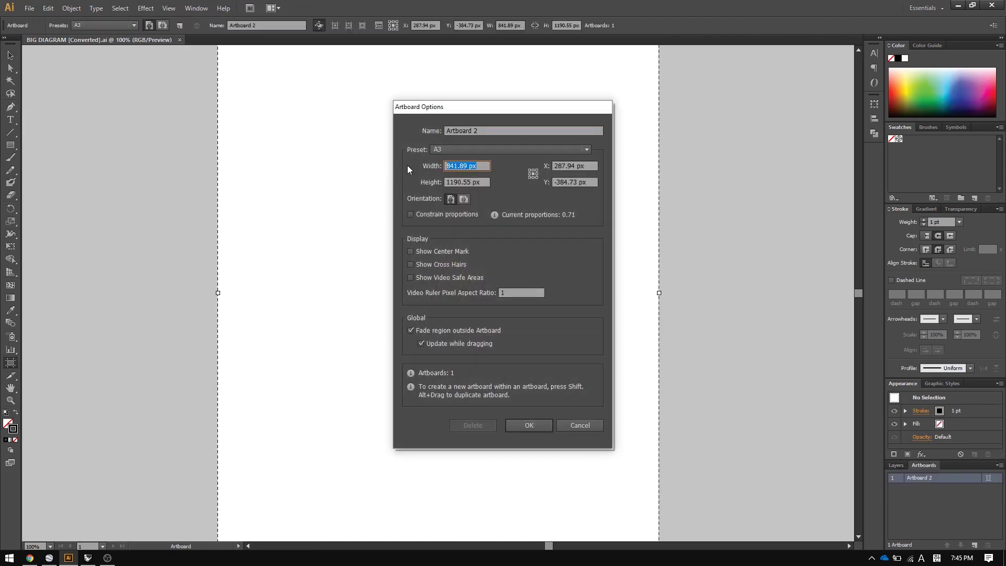
text(500)
key(Tab)
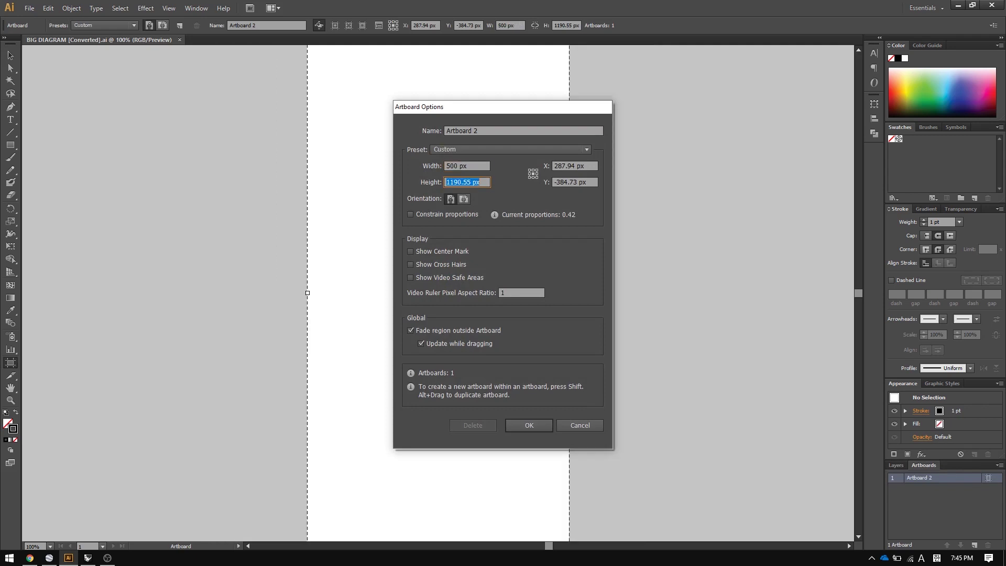
text(500)
key(Return)
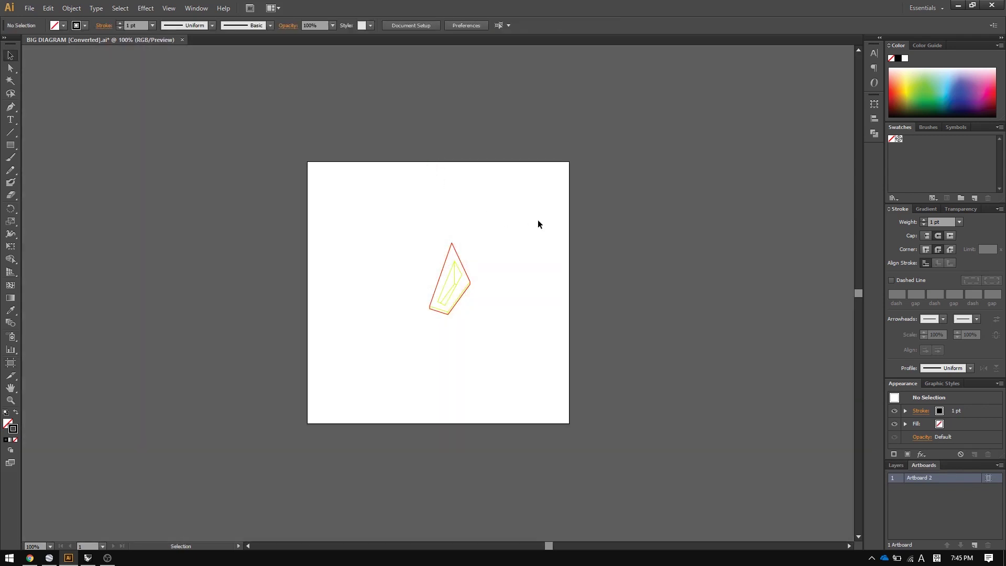
- Select the whole diagram and switch to the Direct Selection tool
drag(544, 211, 406, 353)
key(a)
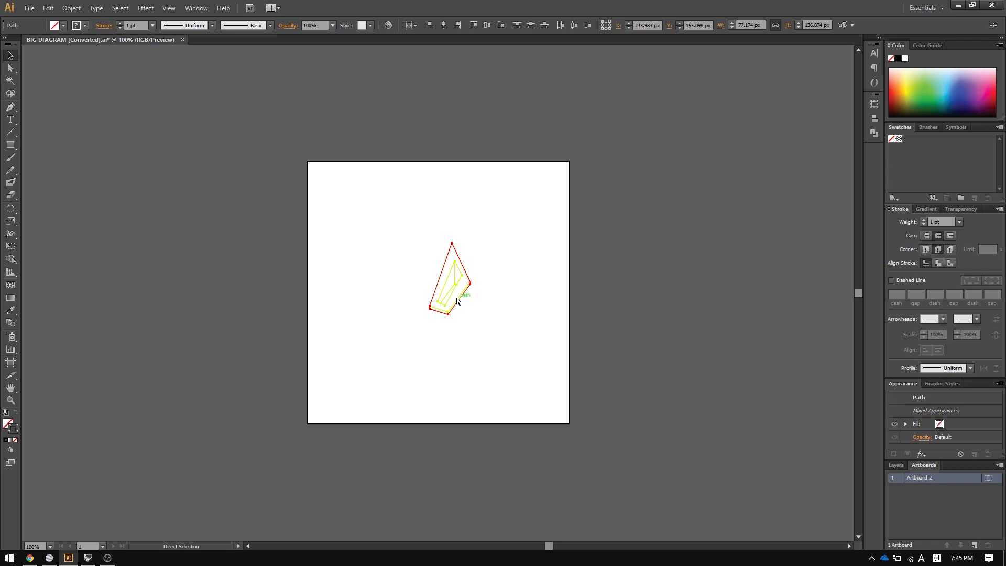
alt+scroll(456, 301, up, 3)
- Scale the diagram up about 2.5 times by its bounding-box corner, then select all
key(v)
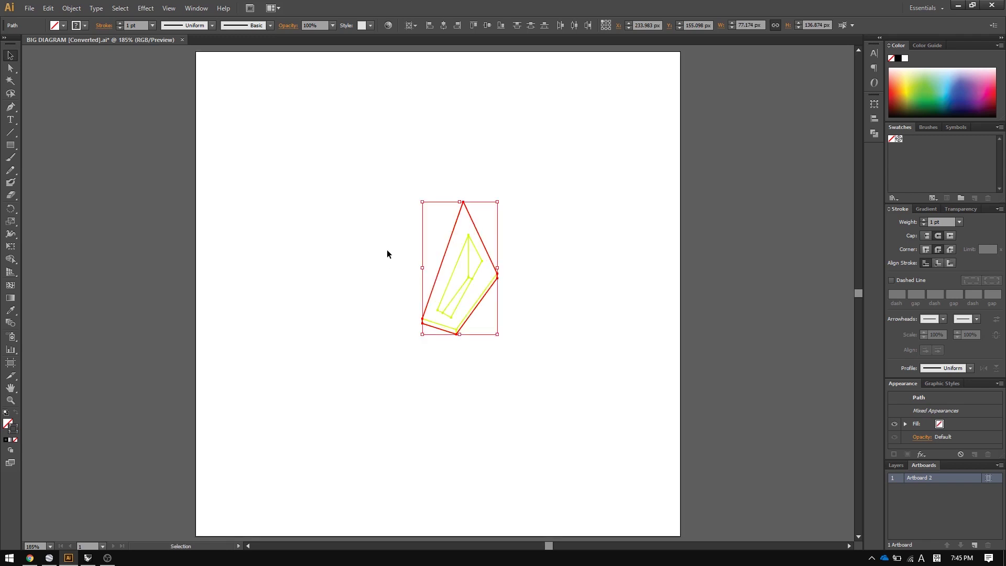
alt+shift+drag(496, 202, 621, 156)
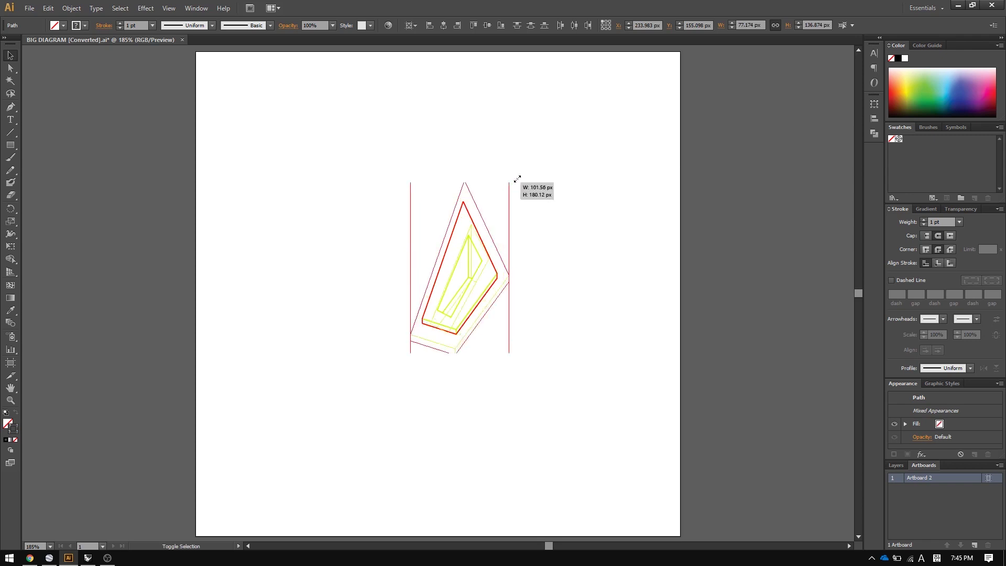
click(599, 234)
key(ctrl+a)
- Cut and paste the diagram so it lands centred on the artboard
click(47, 9)
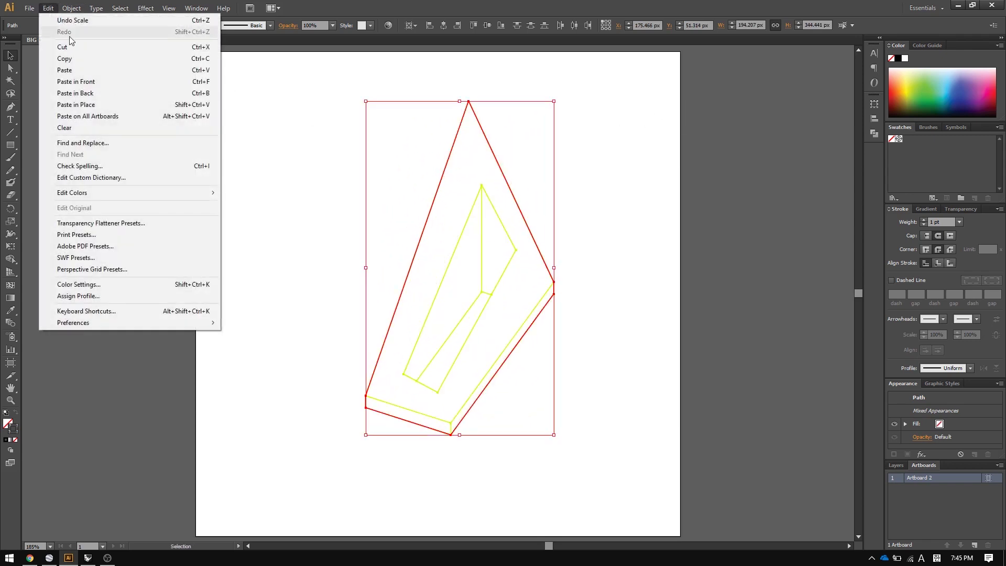
click(61, 45)
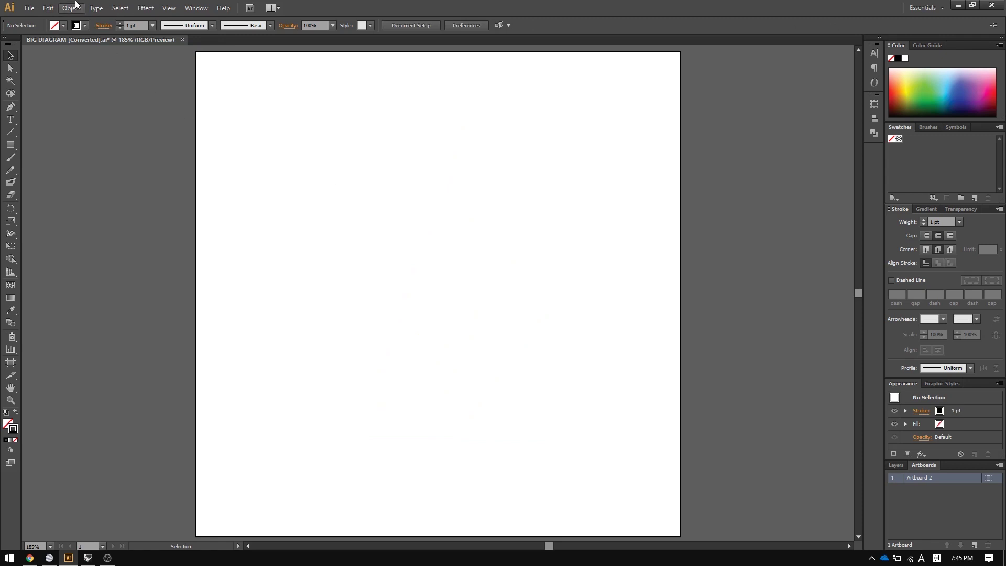
click(48, 8)
click(65, 70)
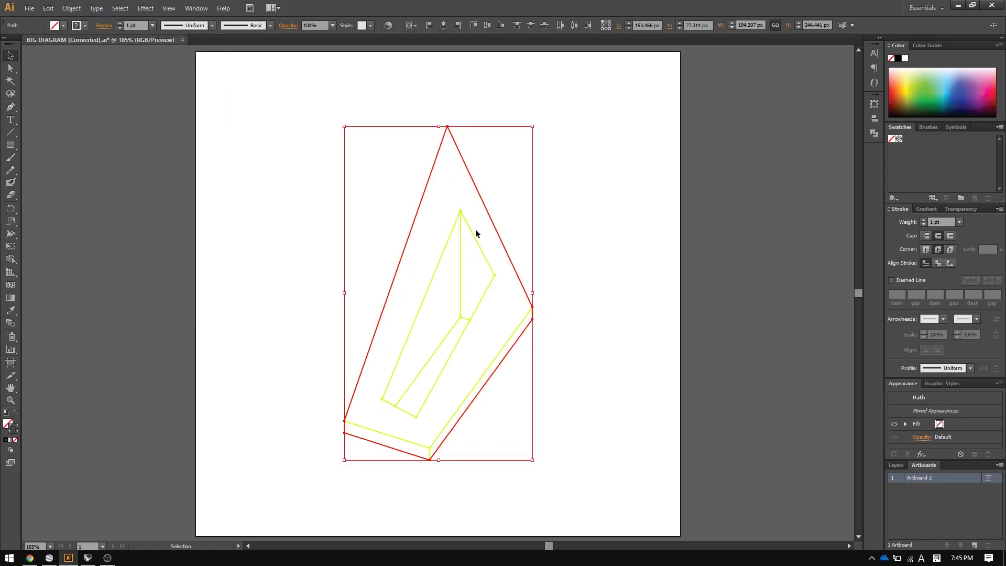
- Enlarge the diagram further toward the artboard height and show the Layers panel
drag(532, 126, 561, 77)
click(685, 172)
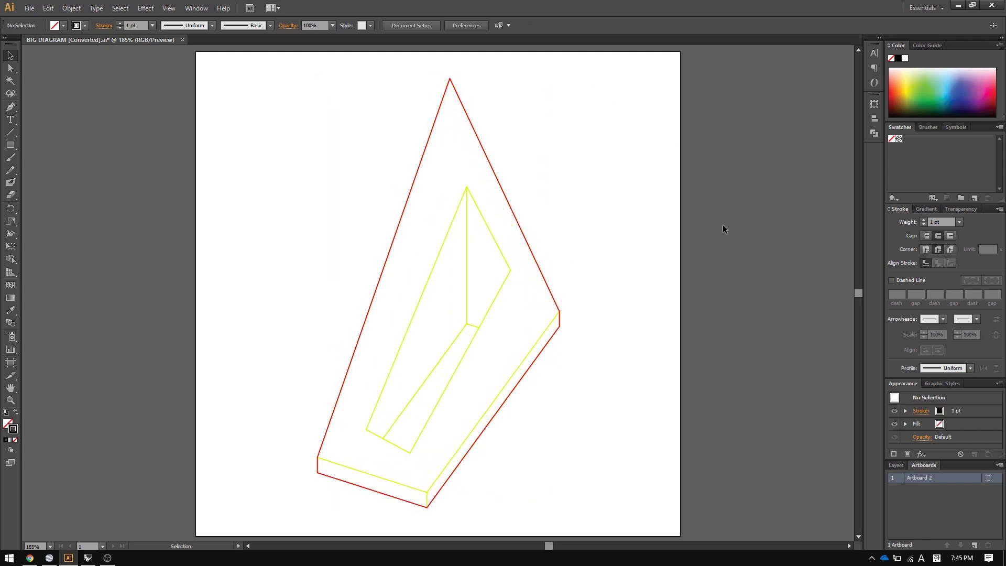
click(896, 464)
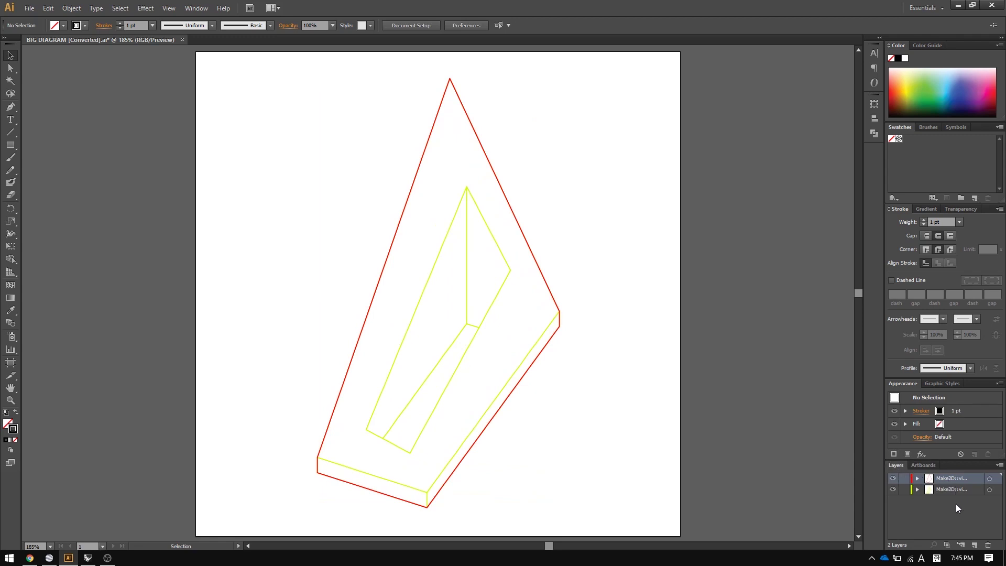
- Toggle the outline and thin-line layers' visibility to inspect them, then select all artwork
click(893, 478)
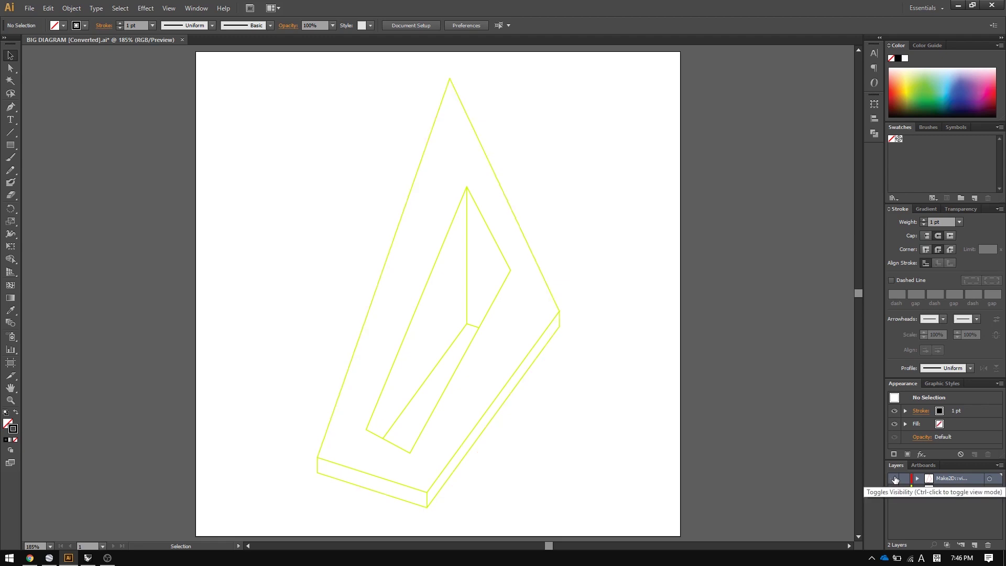
click(893, 489)
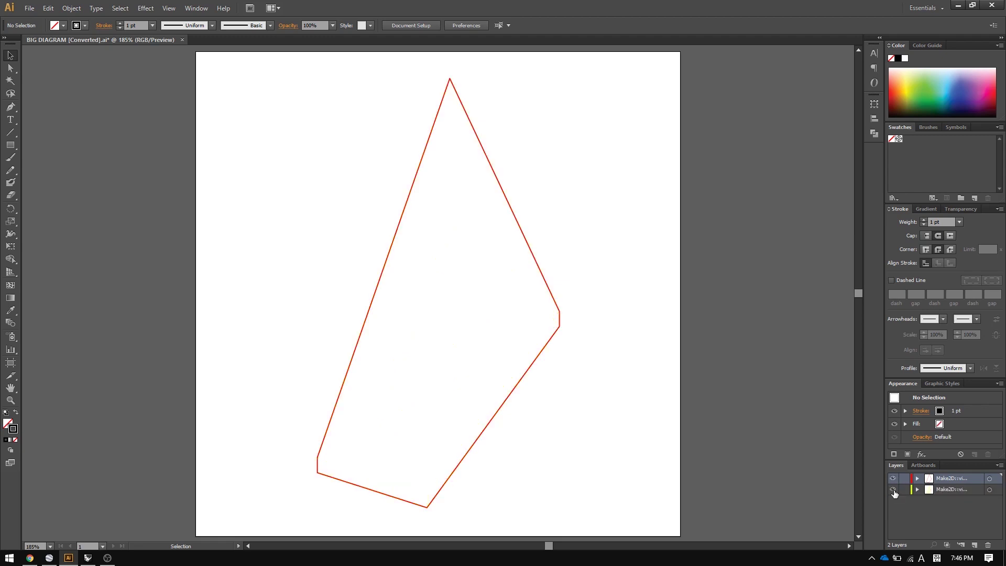
click(894, 490)
click(997, 490)
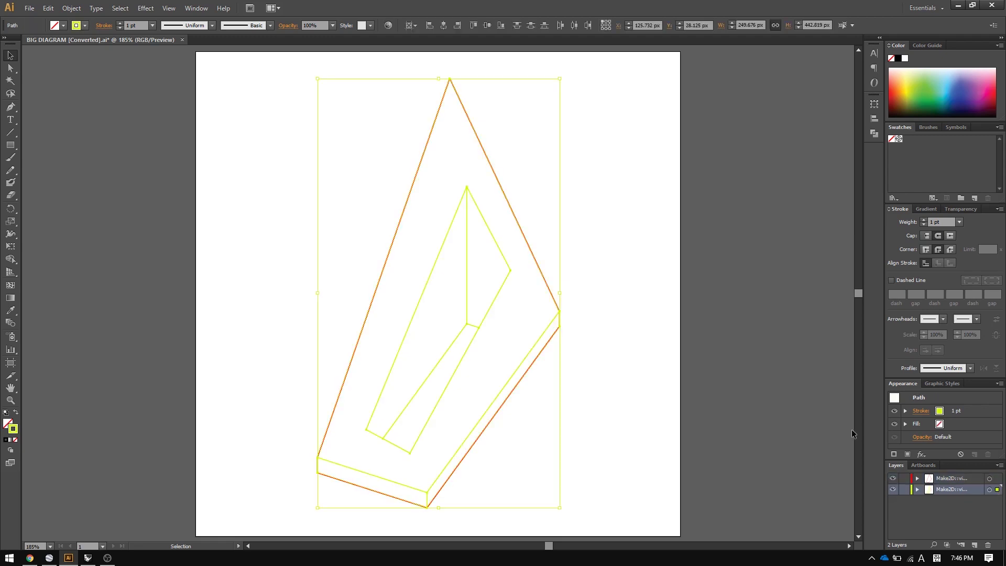
click(621, 366)
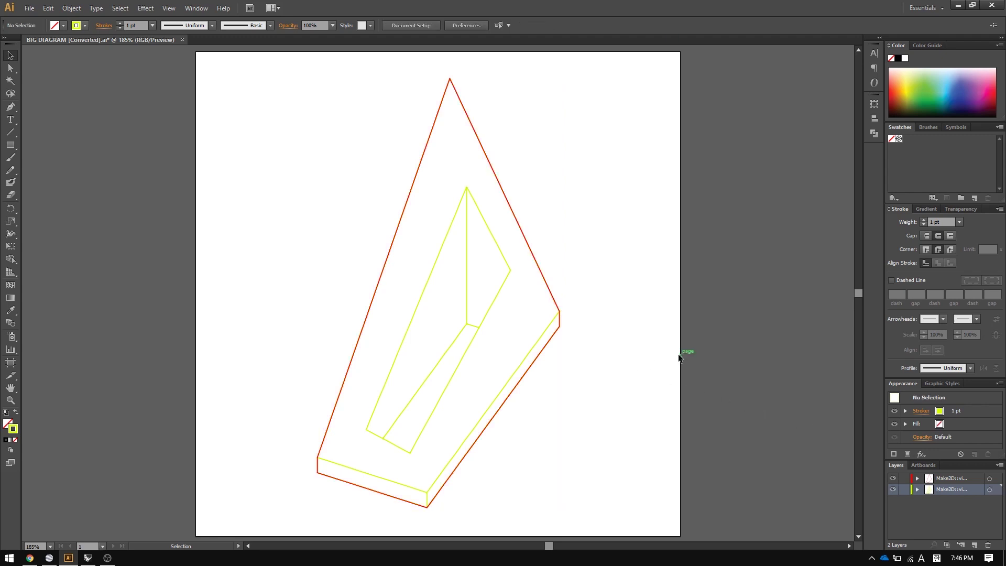
key(ctrl+a)
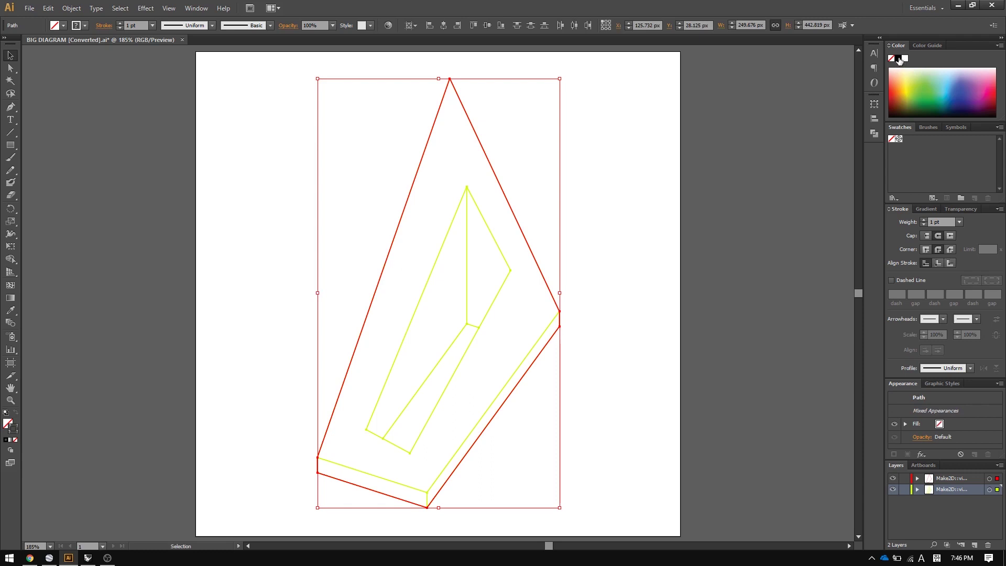
- Make every stroke black, then give the outline layer's artwork a 3 pt stroke weight
click(901, 62)
click(630, 237)
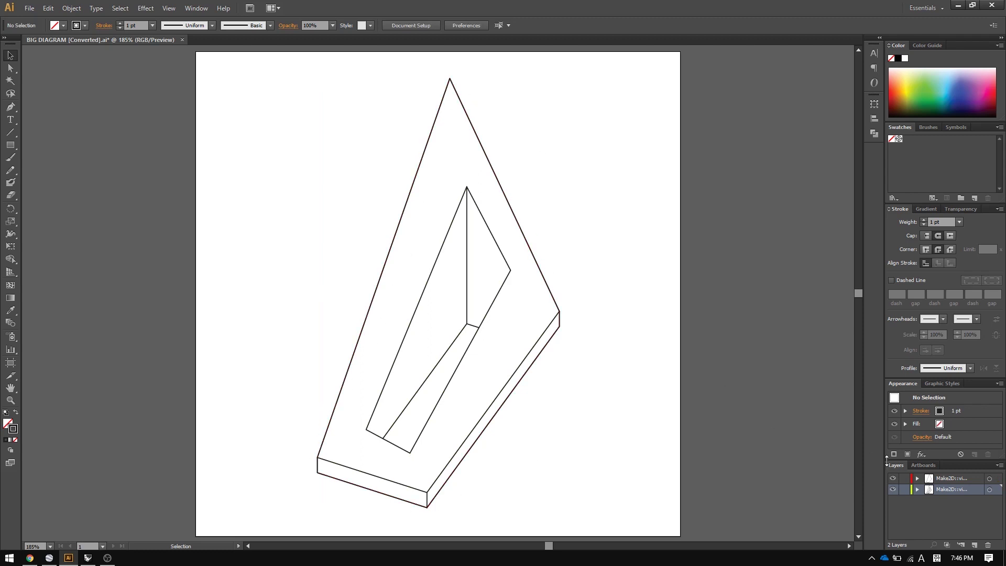
click(990, 477)
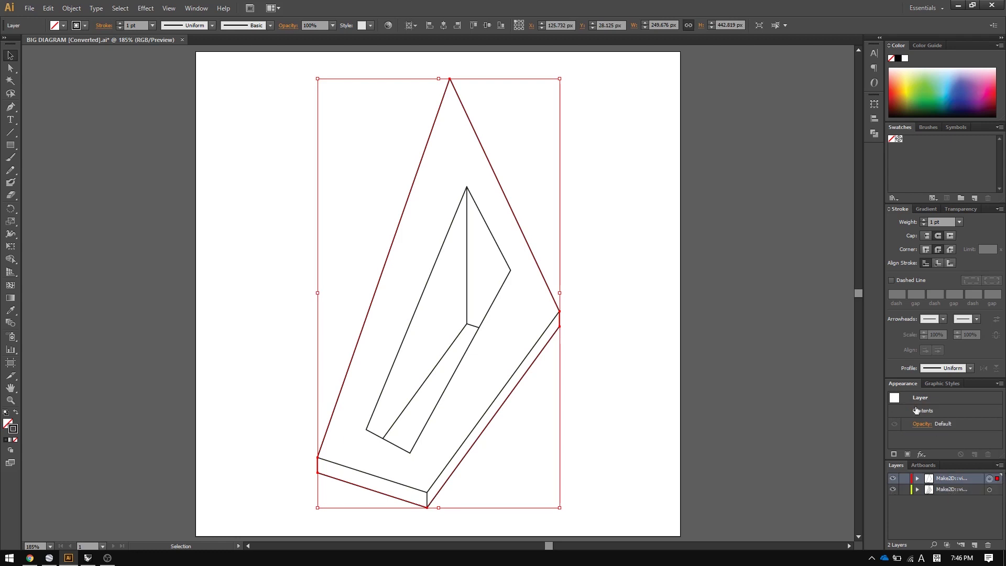
click(924, 220)
click(745, 293)
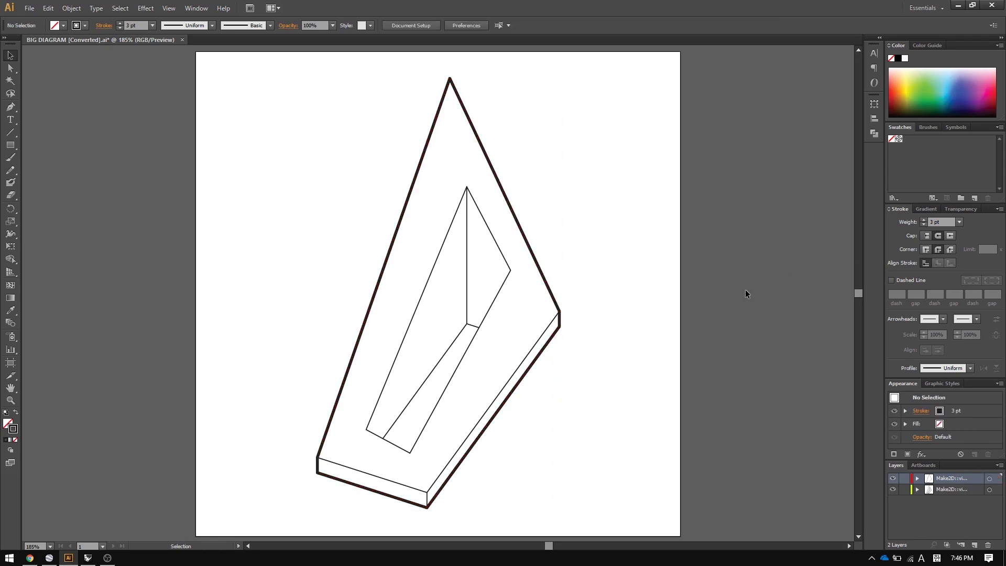
key(alt+Tab)
key(alt+Tab)
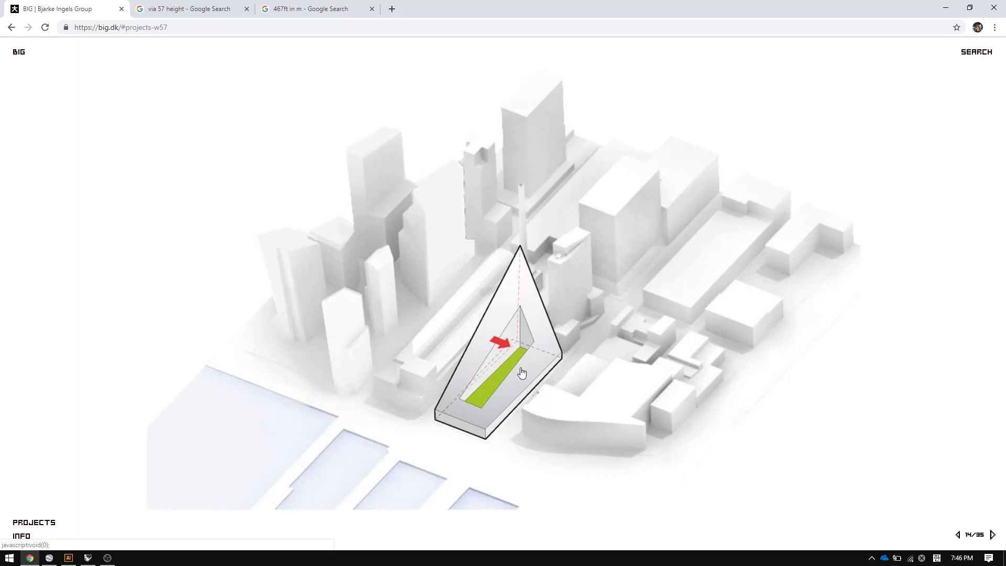
- Step through the BIG slideshow to the pyramid massing slide and return to Illustrator
key(Left)
key(Left)
key(Left)
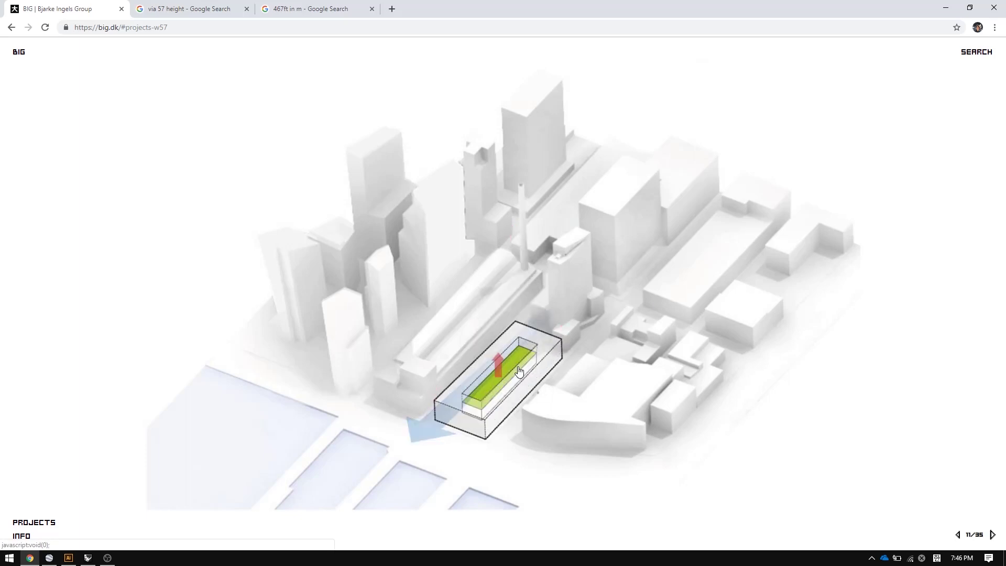
key(Left)
key(Left)
key(Right)
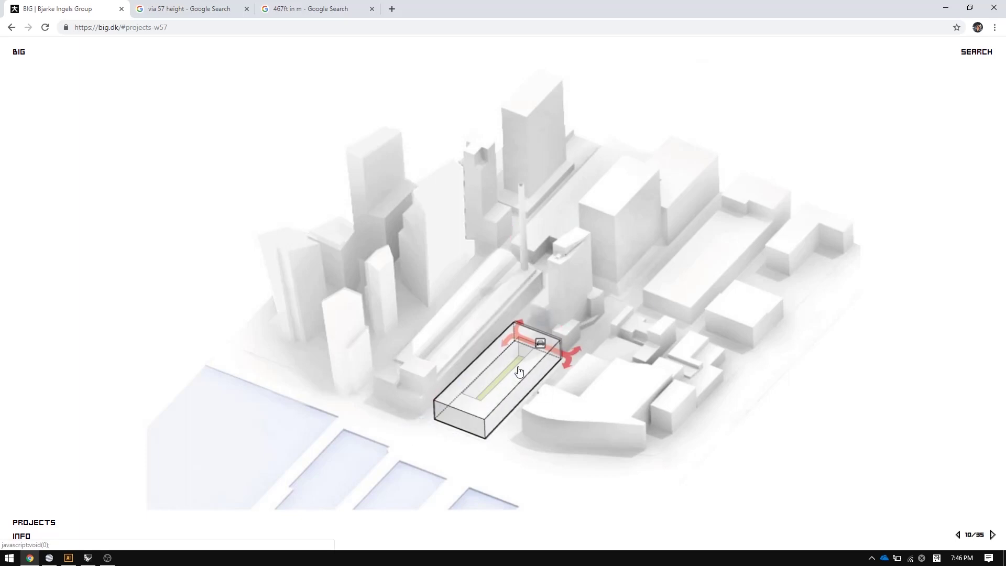
key(Right)
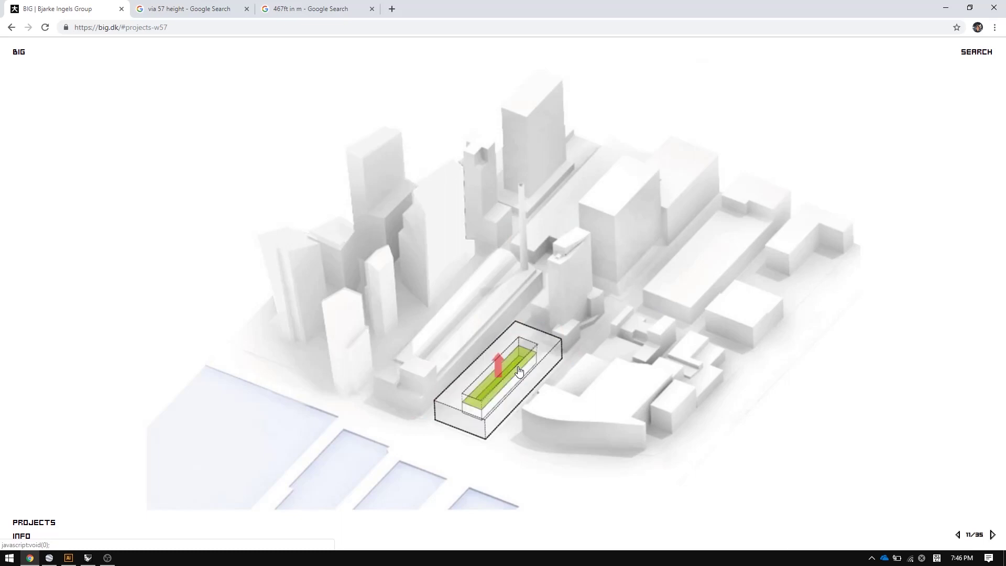
key(Right)
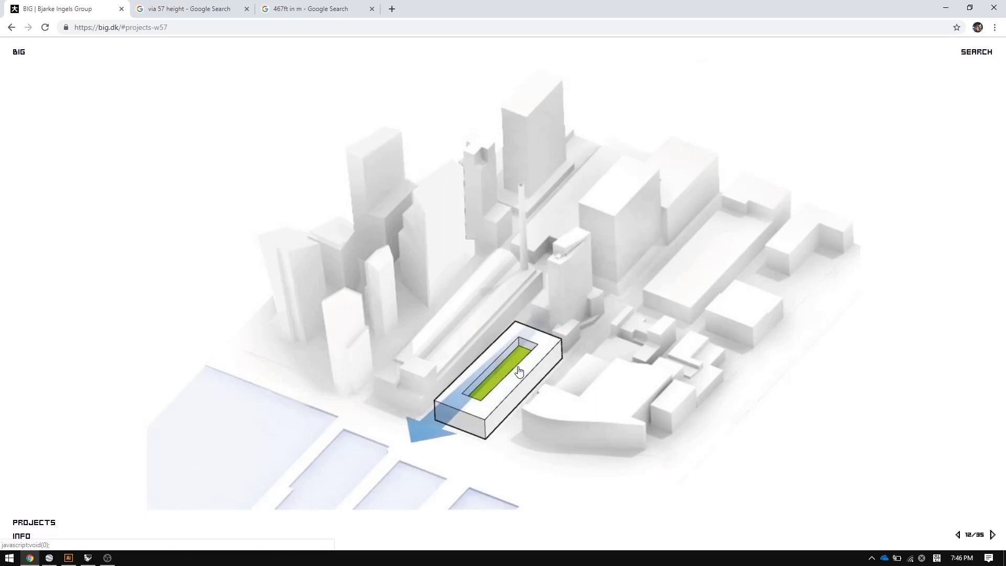
key(Left)
key(Right)
key(Right)
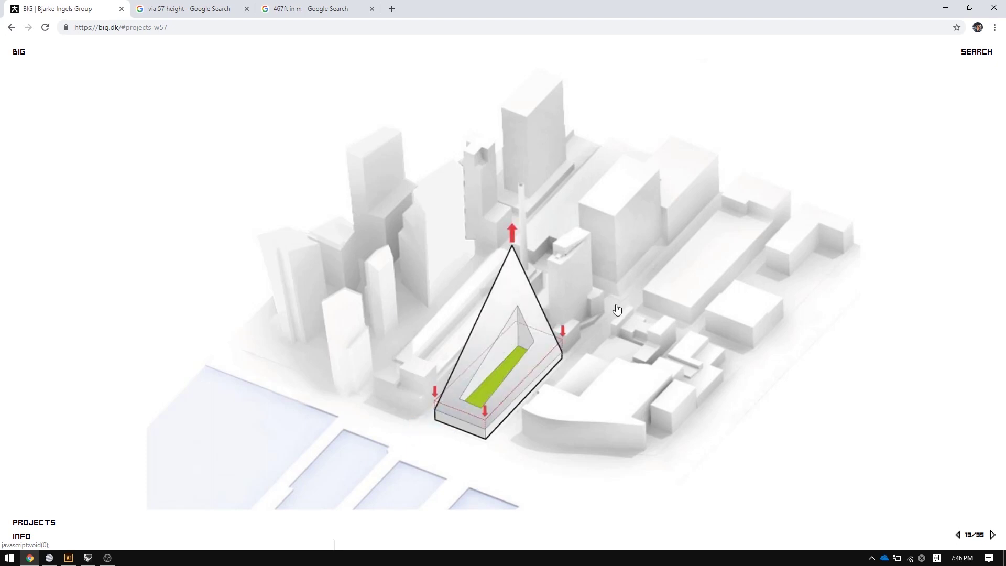
key(alt+Tab)
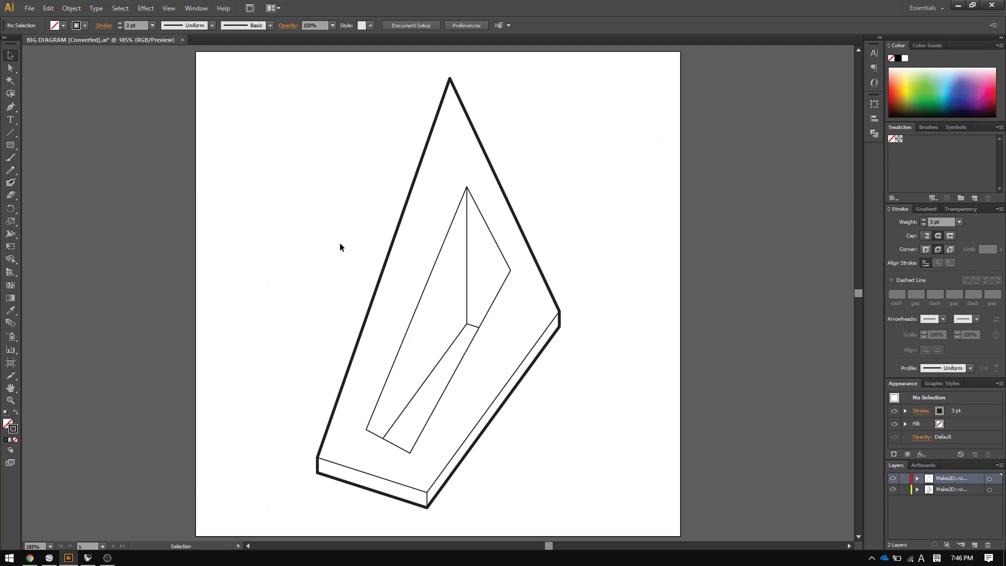
- Lock the top layer, select the second layer's linework and make it a Live Paint group with the bucket (K)
click(904, 479)
click(996, 491)
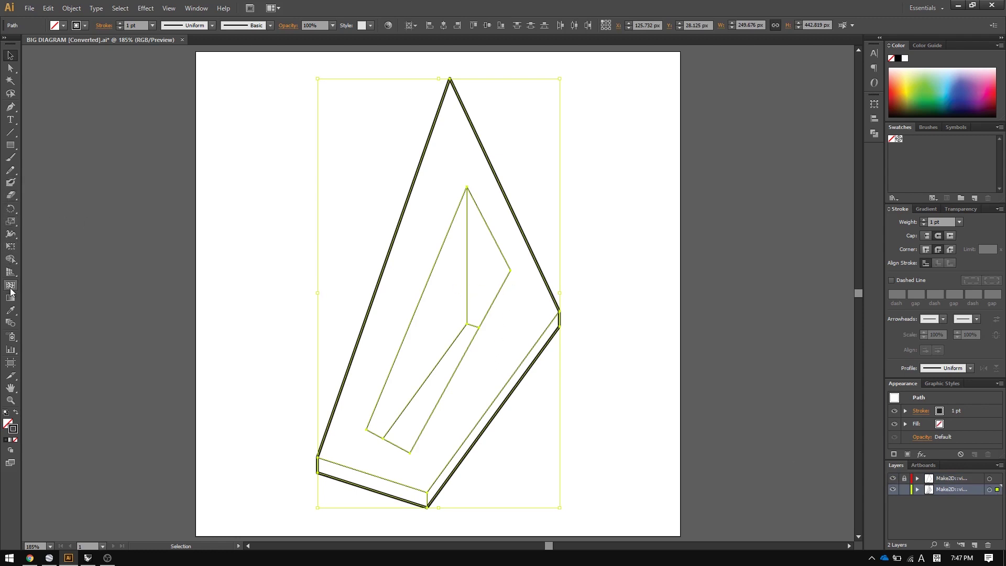
key(k)
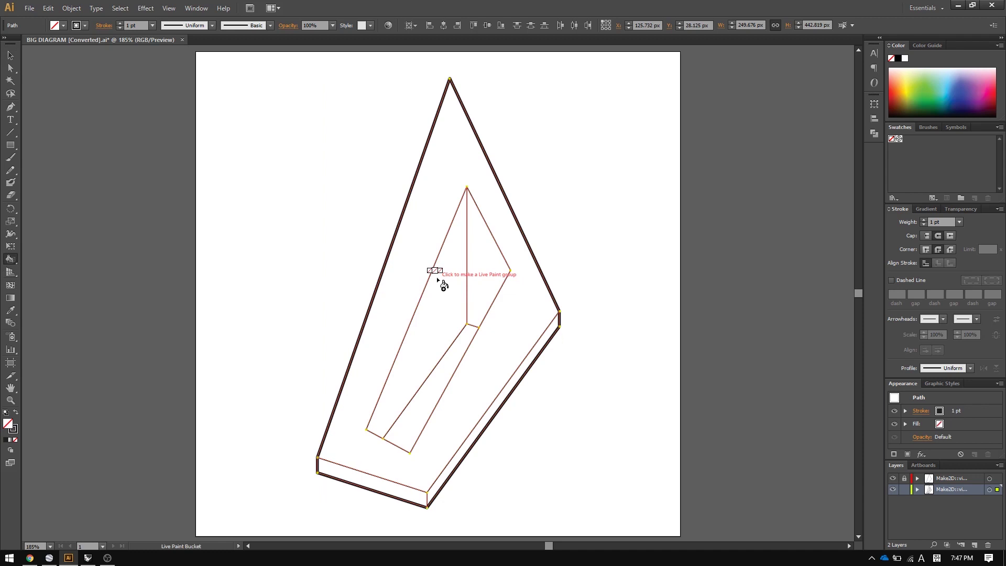
click(436, 313)
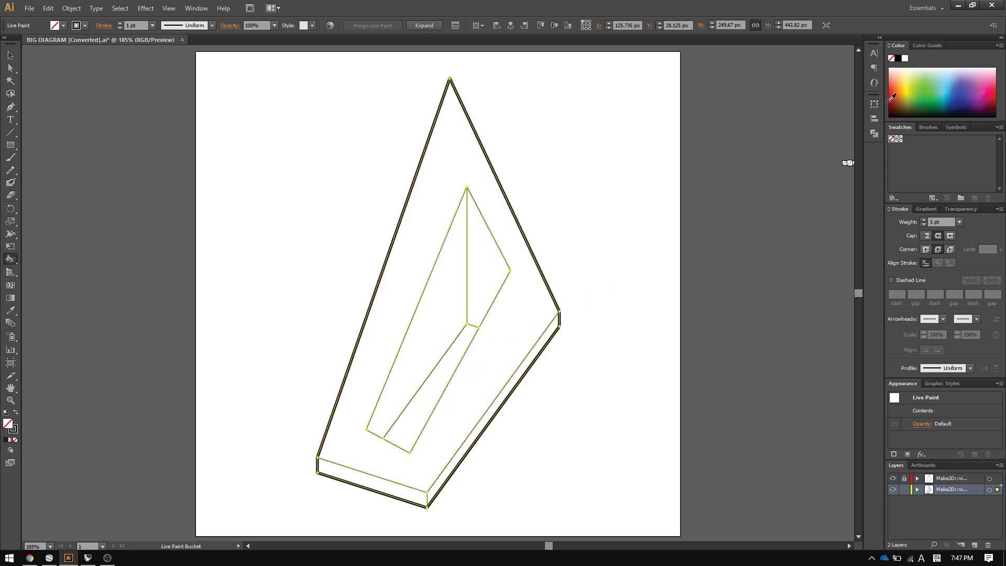
- Bucket-fill the courtyard strip light green, then reset the fill to white
click(920, 78)
click(434, 381)
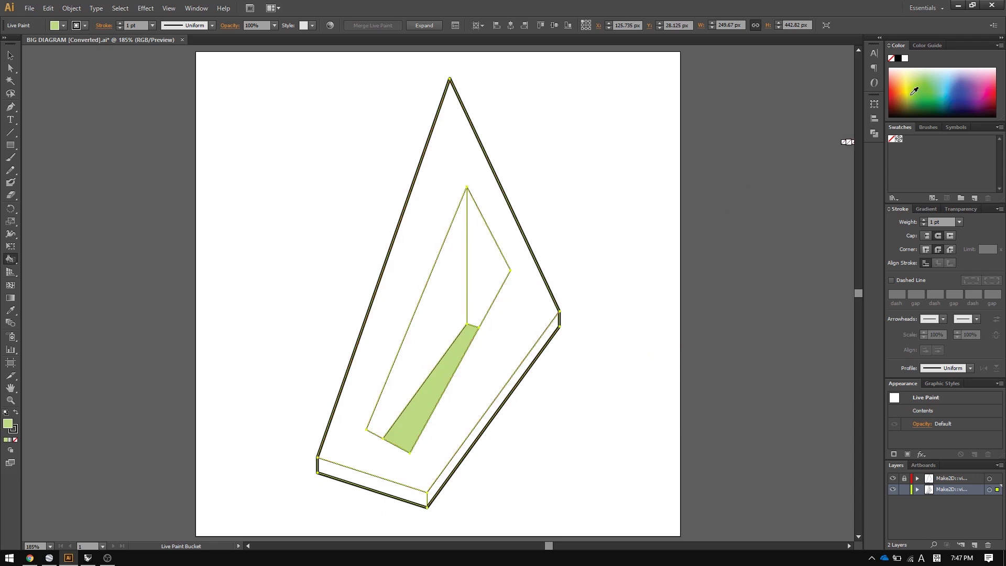
click(905, 58)
- Set a grey b7b7b7 fill and bucket the inner wall and lower-right side face
double_click(9, 424)
text(939393)
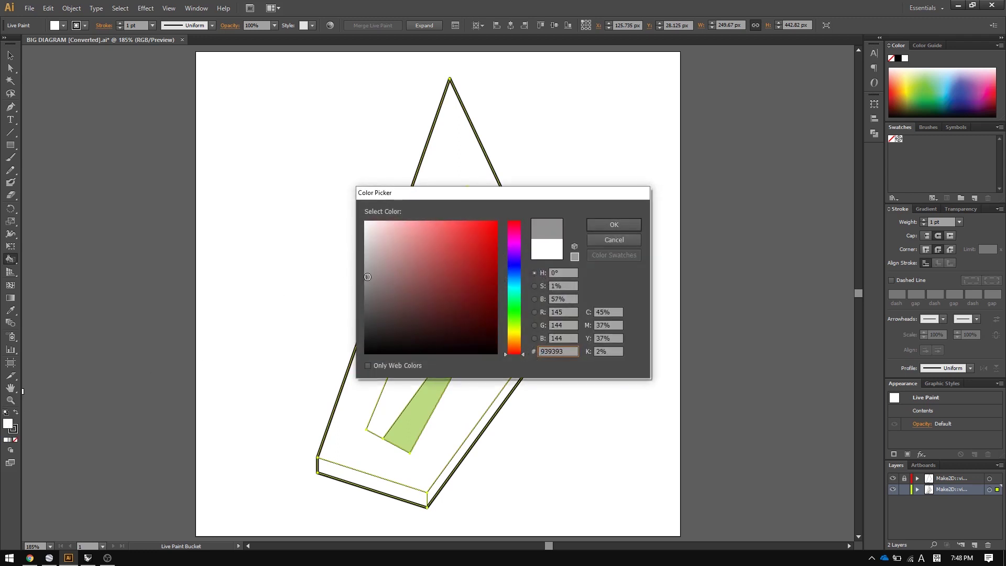
mouse_move(374, 265)
mouse_down()
mouse_move(354, 277)
mouse_move(355, 258)
mouse_up()
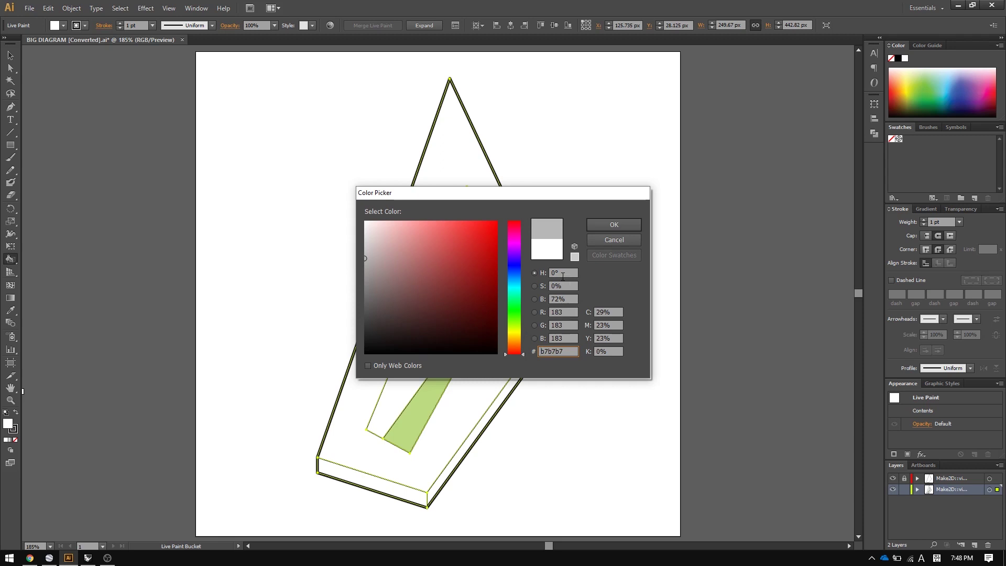
click(573, 299)
click(605, 225)
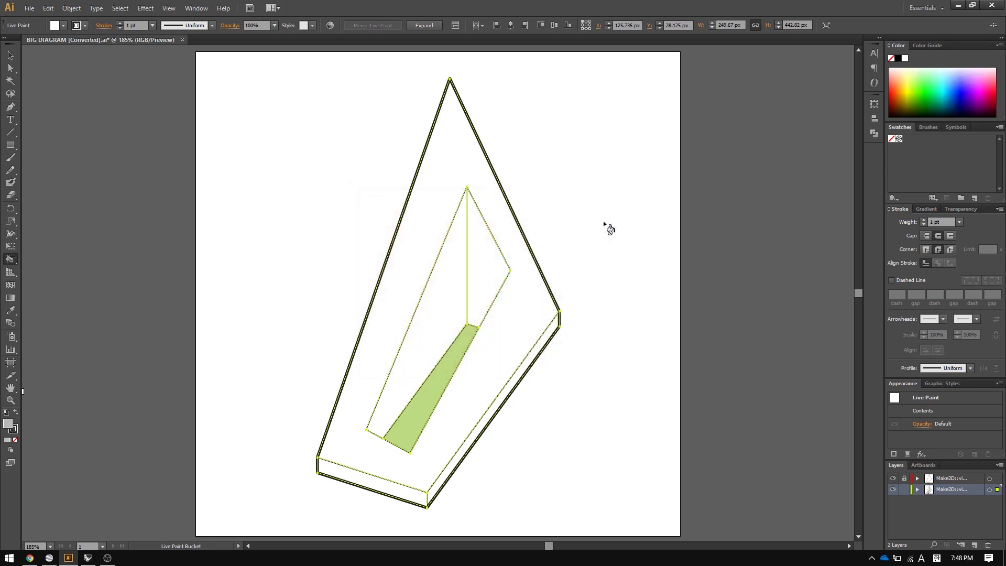
click(439, 343)
click(524, 374)
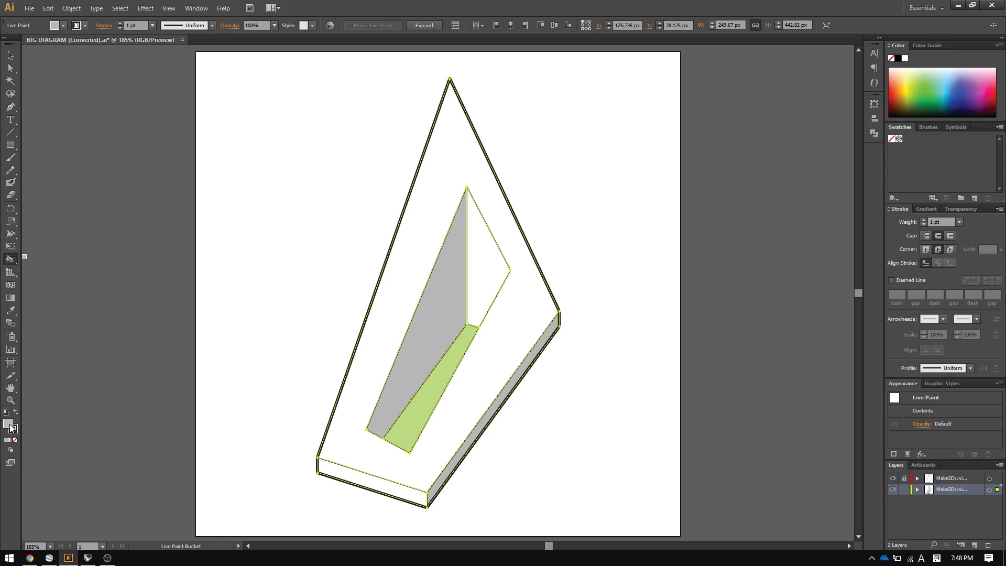
double_click(12, 428)
- Choose a lighter grey and fill the small inner triangle and front bottom face
drag(376, 248, 362, 233)
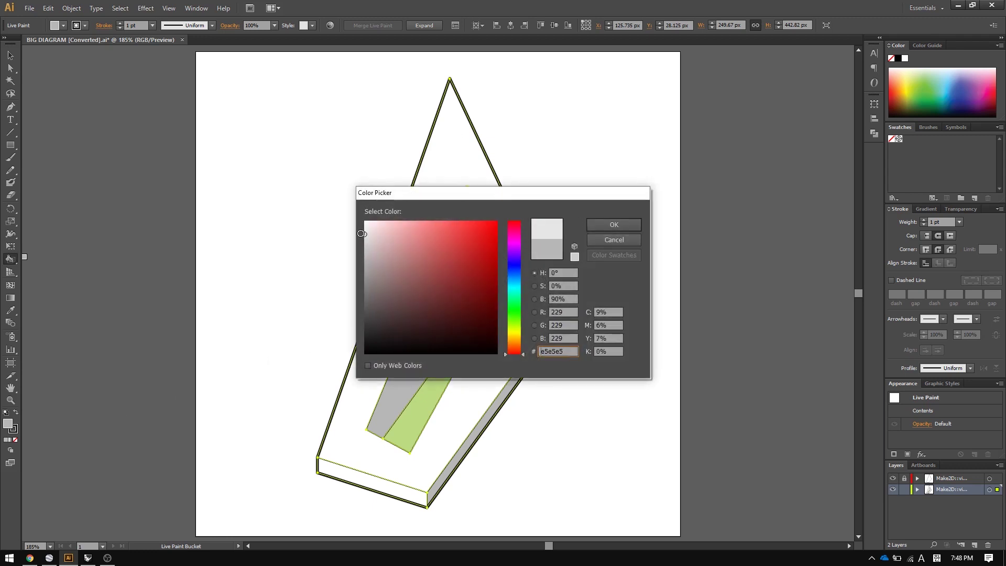
click(614, 225)
click(483, 270)
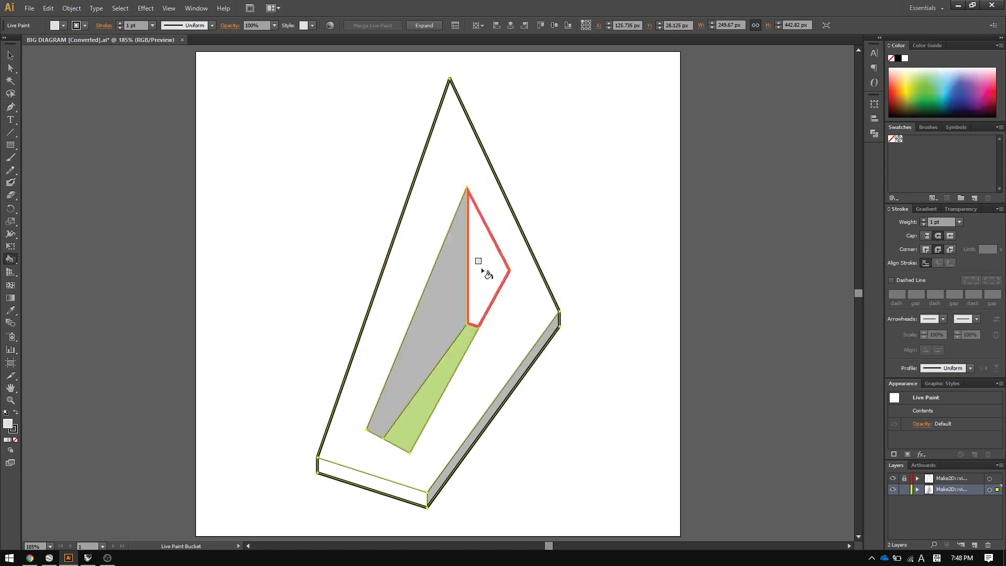
click(375, 485)
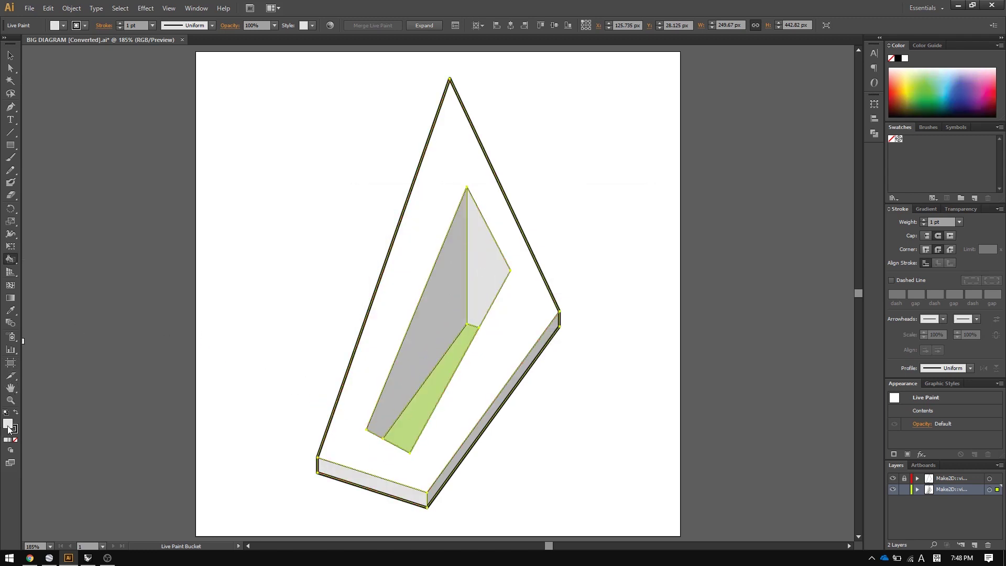
- Fill the large top surface near-white f4f4f4, then deselect the diagram
double_click(9, 425)
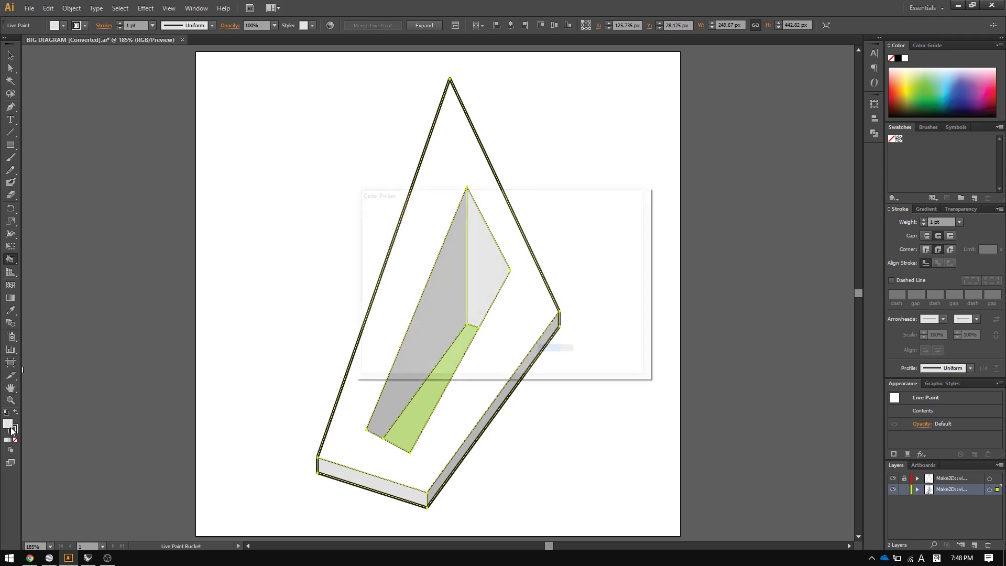
drag(383, 231, 359, 226)
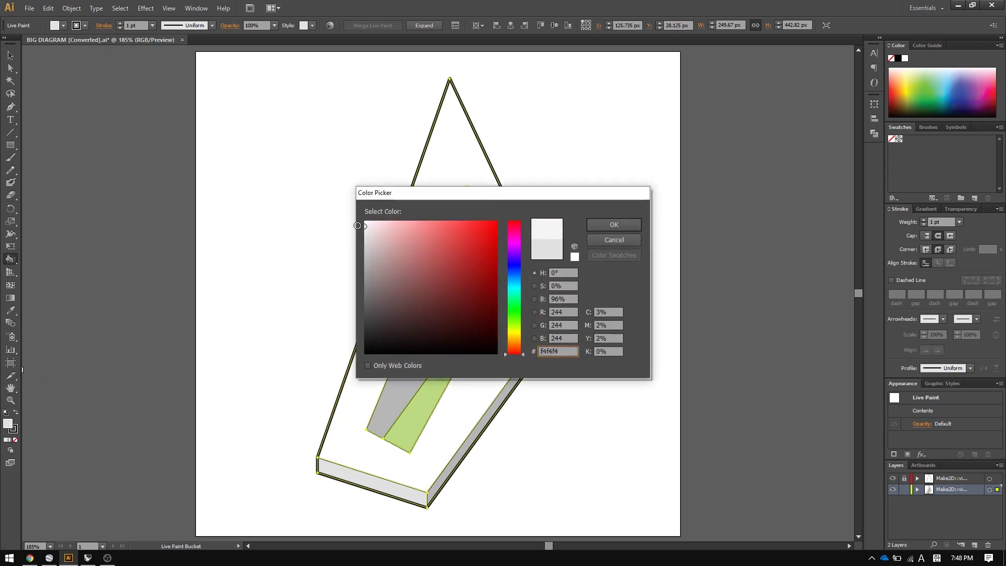
click(614, 224)
click(448, 159)
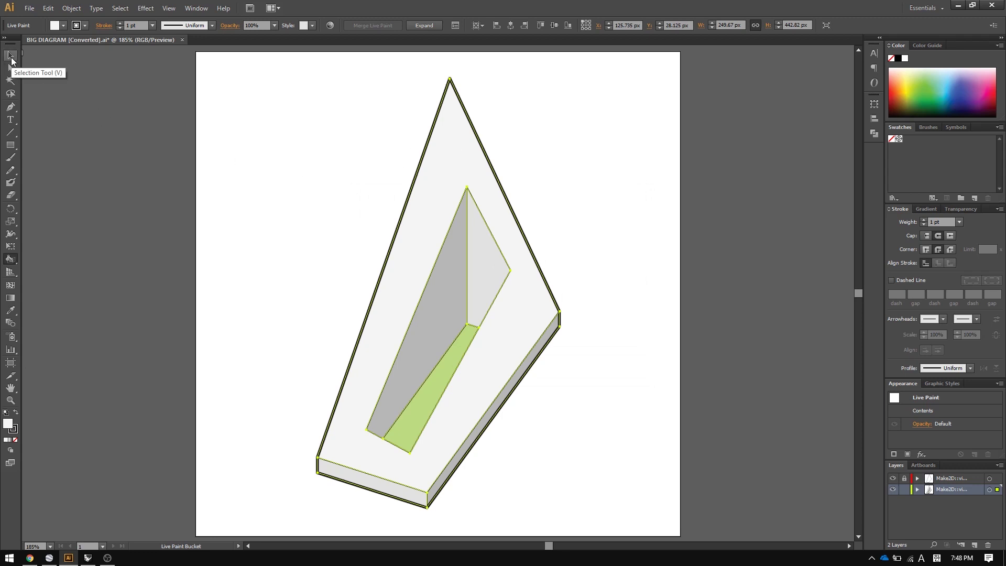
click(11, 56)
click(203, 223)
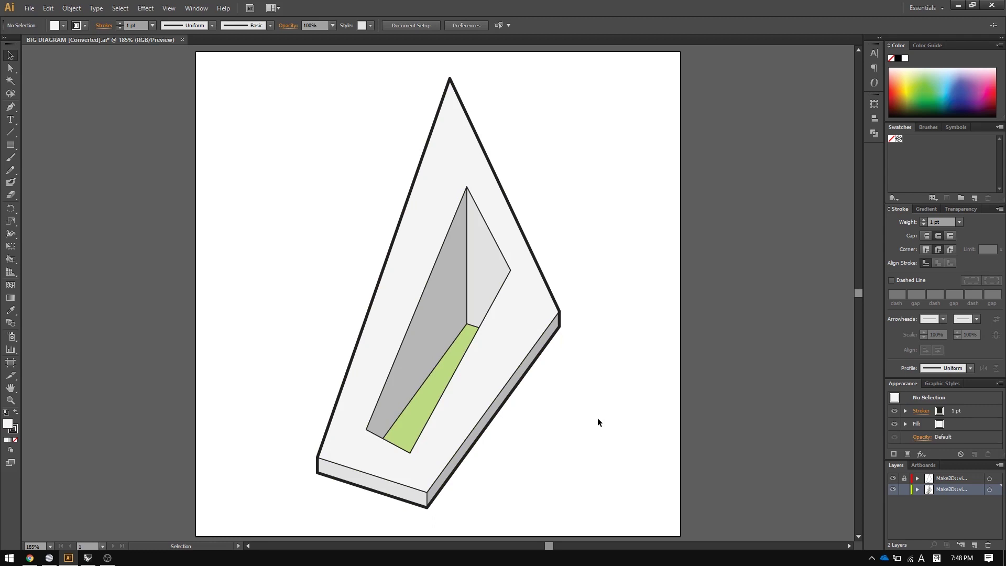
- Glance at the BIG reference diagram in Chrome and return to the shaded wedge drawing
key(alt+Tab)
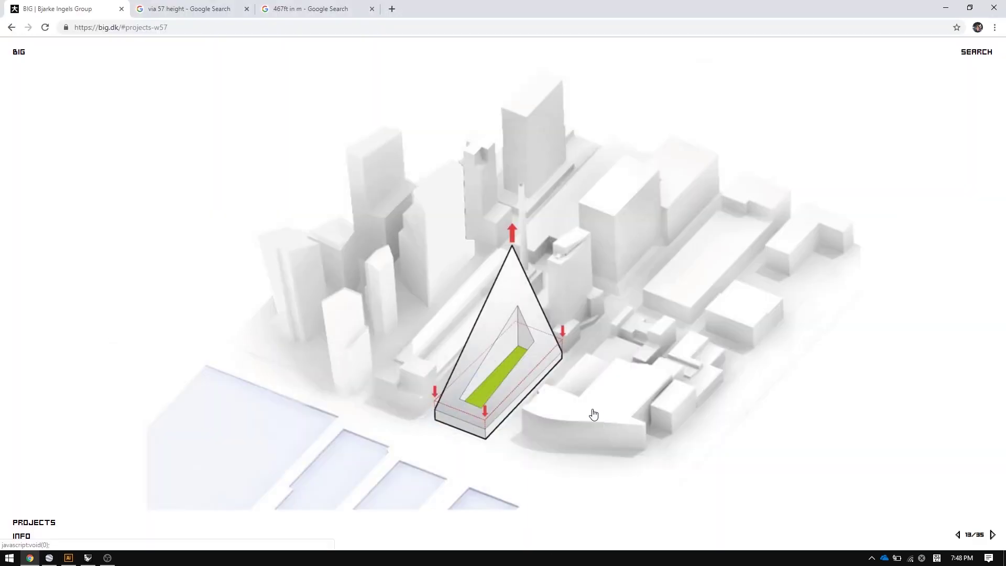
key(alt+Tab)
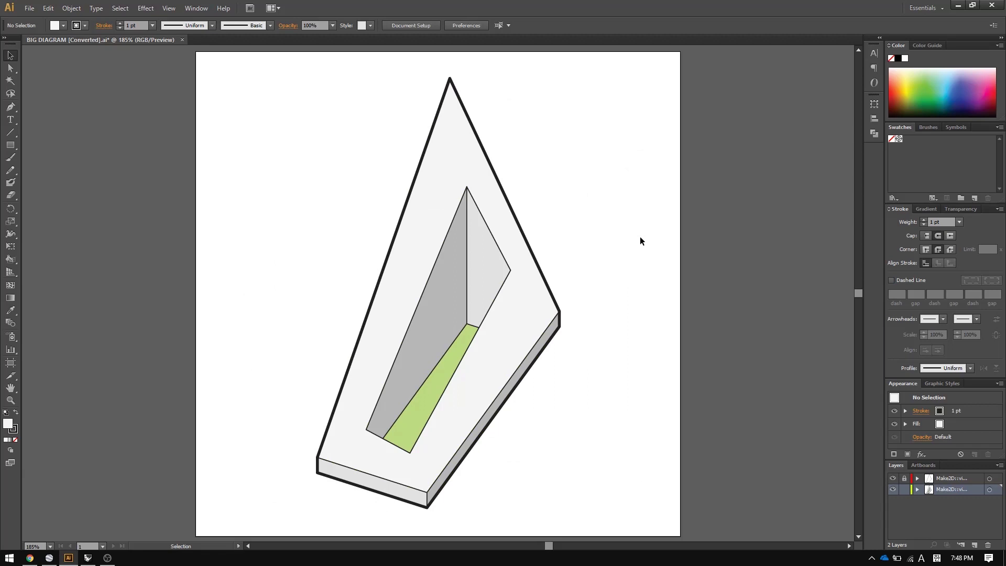